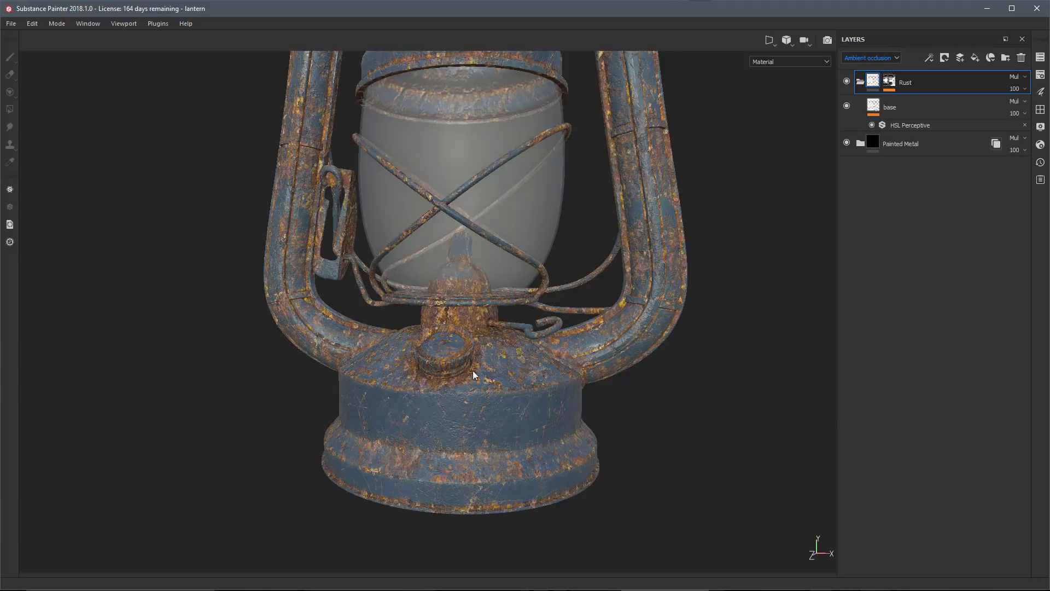
- Add a fill layer above the Rust folder in the base1 texture set and open its material properties
left_click(1041, 57)
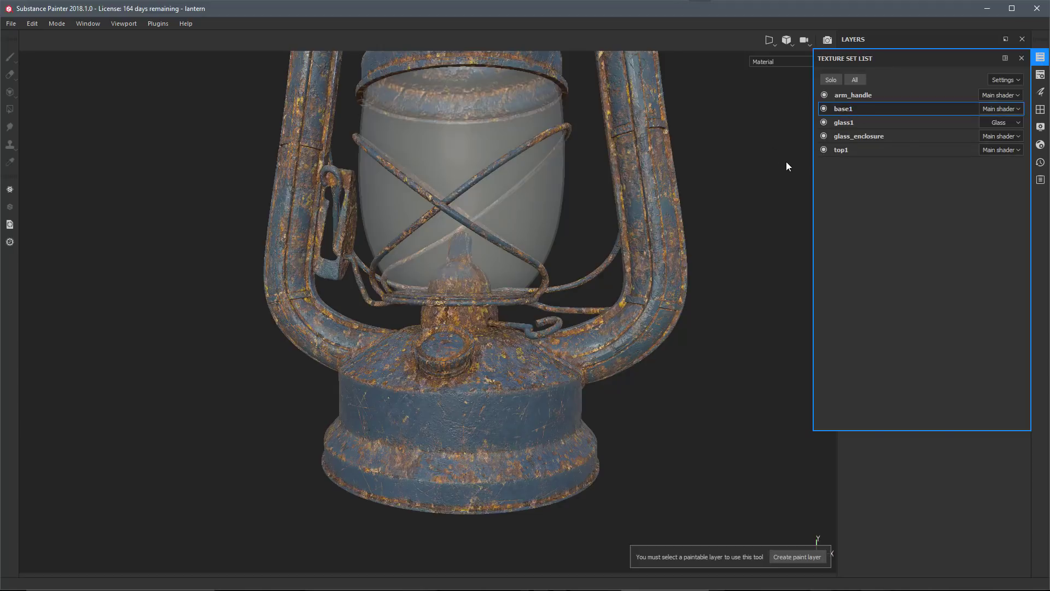
left_click(1022, 58)
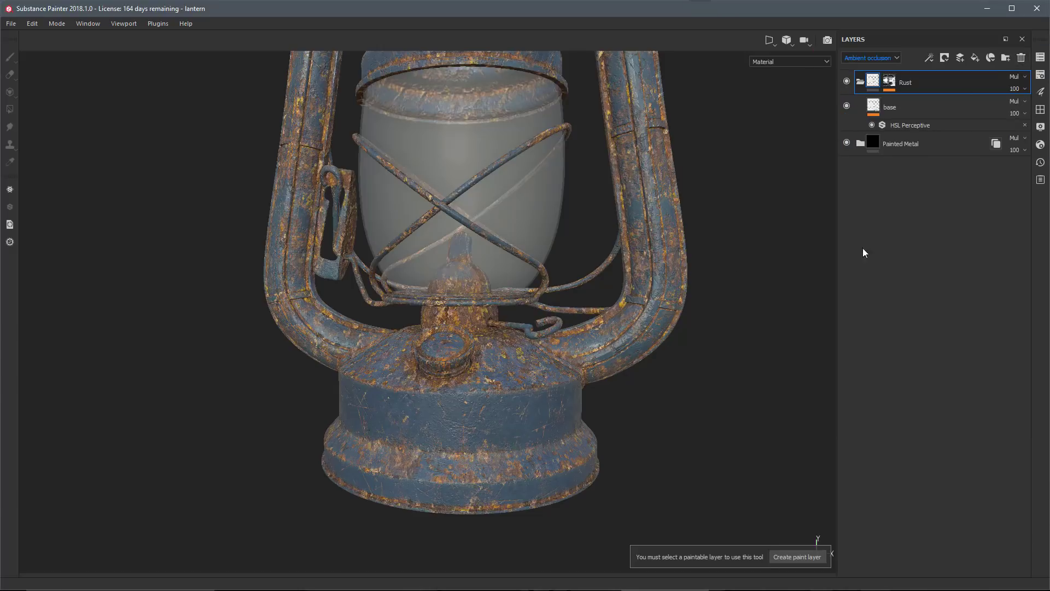
right_click_drag(571, 374, 576, 411, "alt")
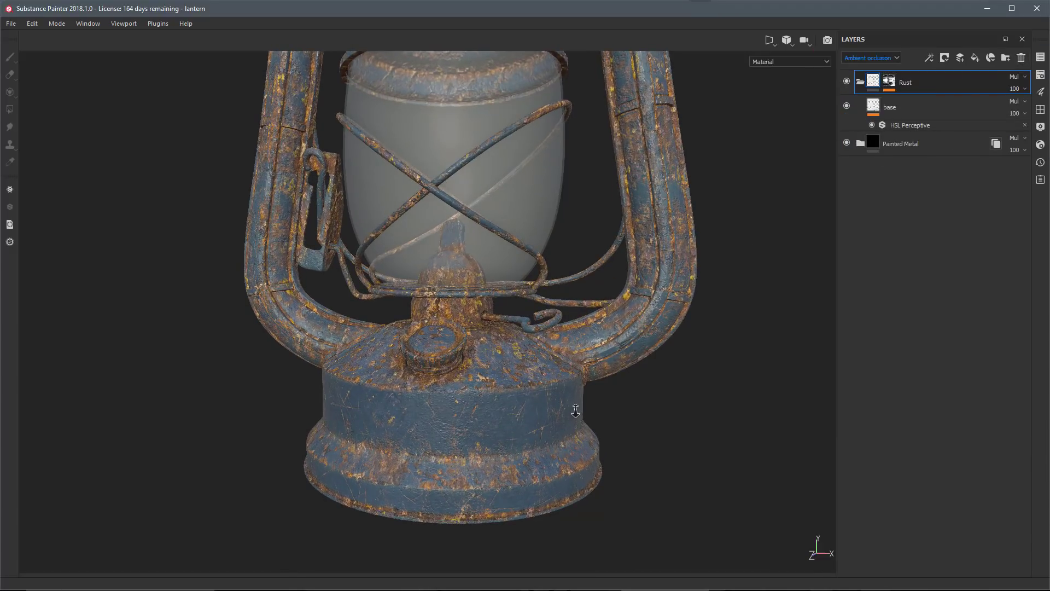
left_click(975, 58)
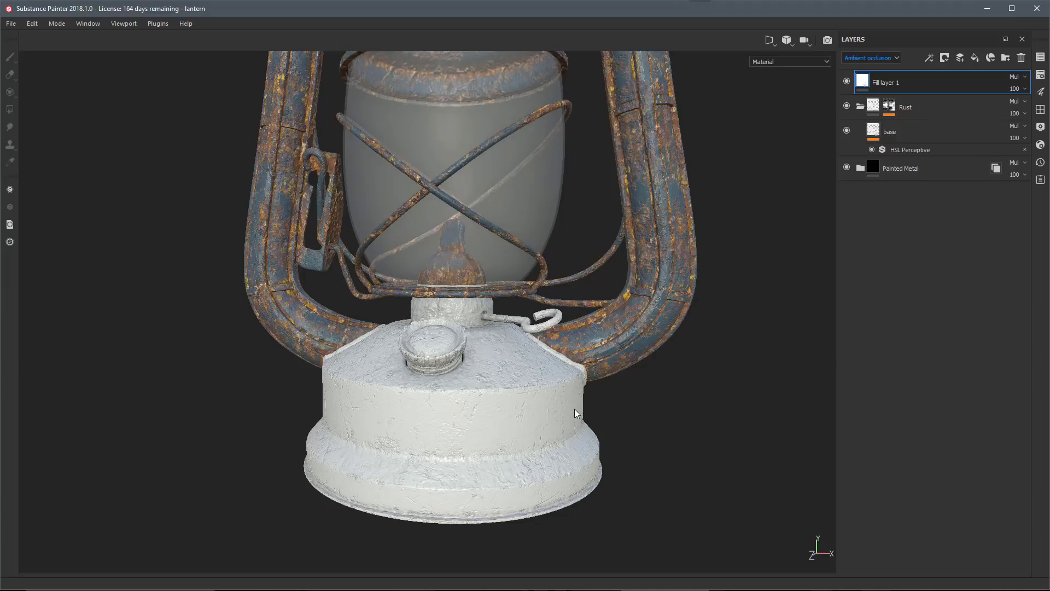
scroll(544, 415, "up", 2)
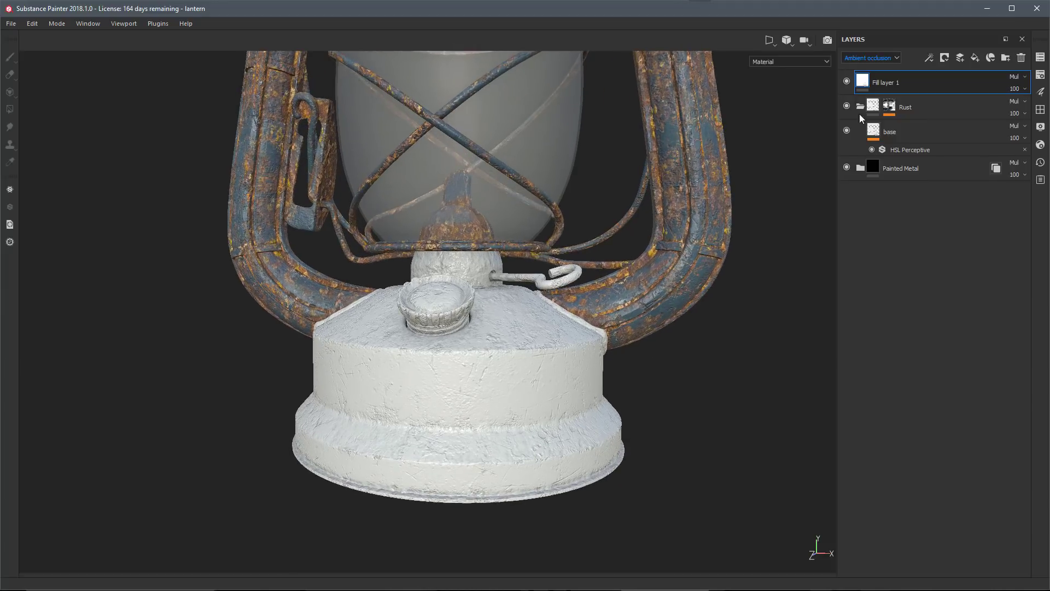
right_click(756, 162)
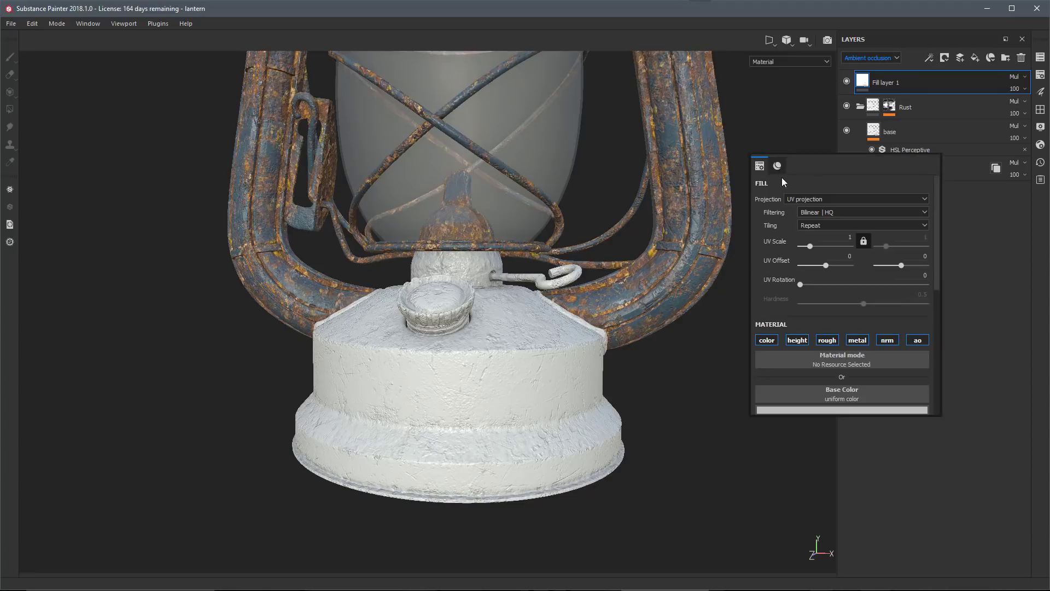
left_click(777, 165)
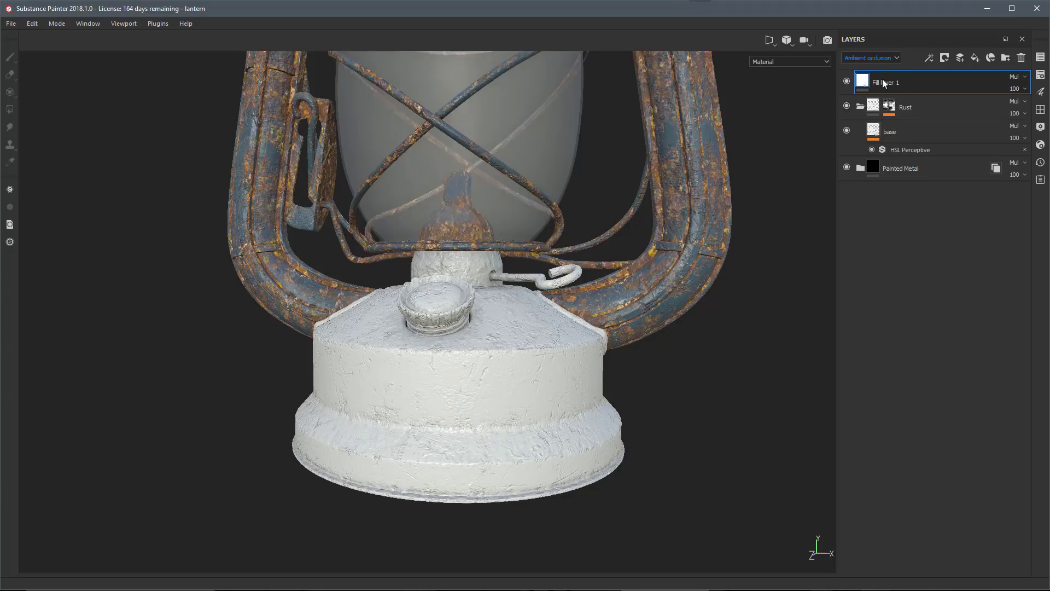
- Set the new fill layer's blend mode to Normal for the Height channel and check its material values
left_click(869, 57)
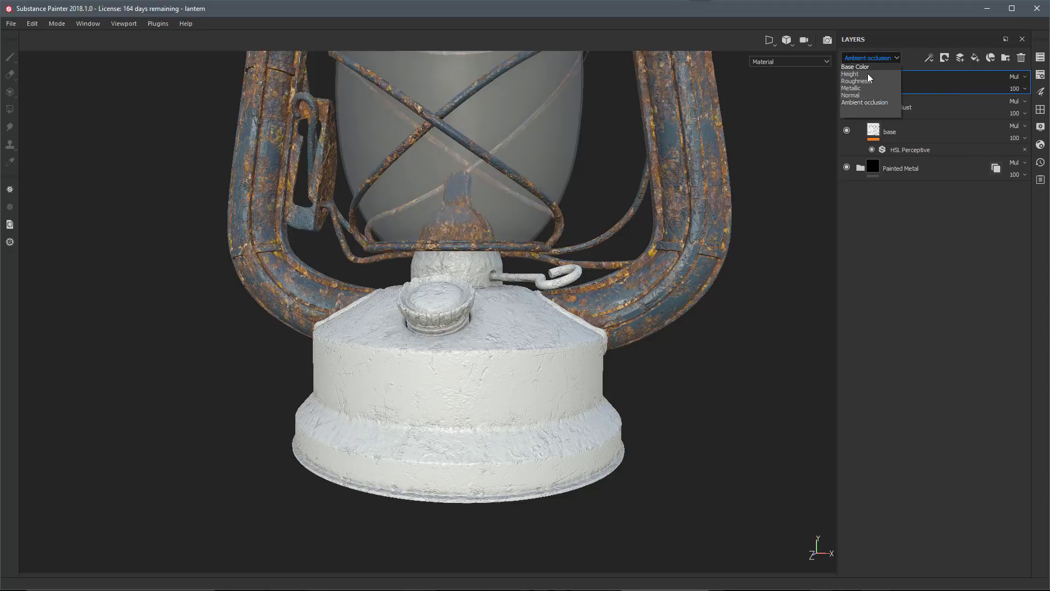
left_click(858, 76)
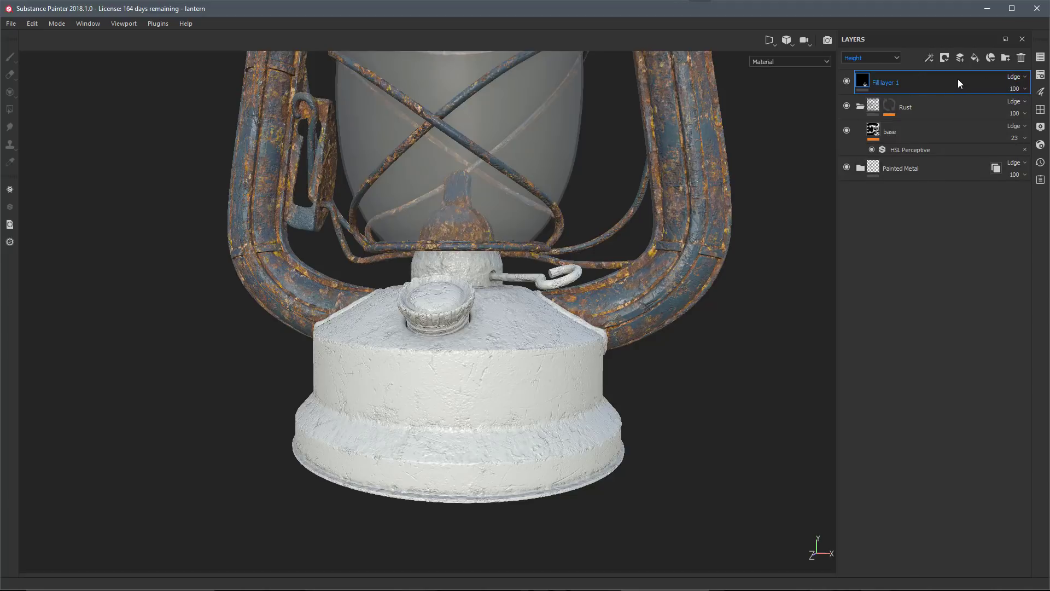
left_click(1012, 77)
left_click(1016, 88)
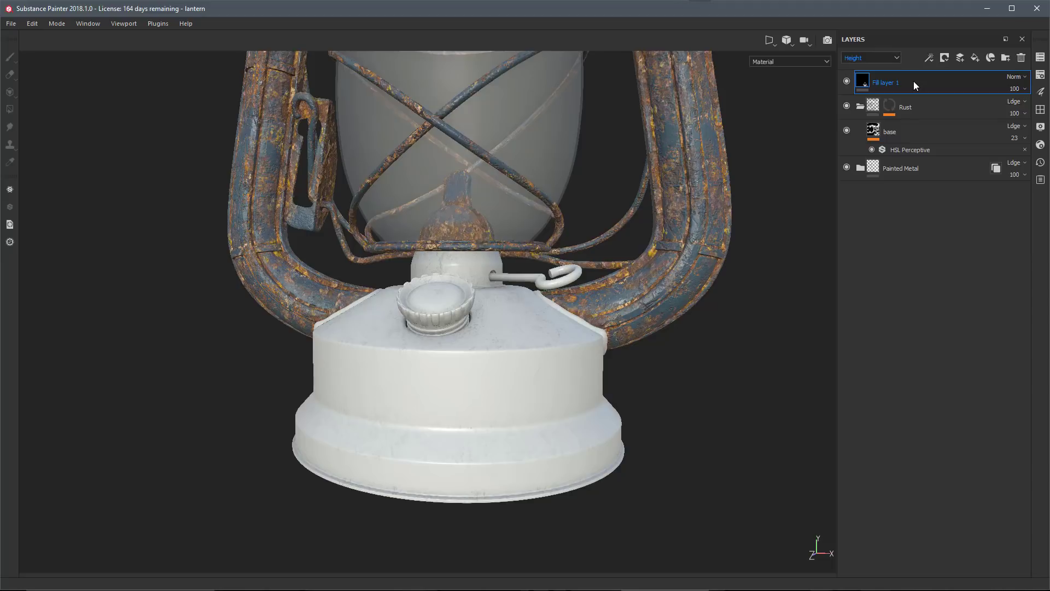
right_click(747, 110)
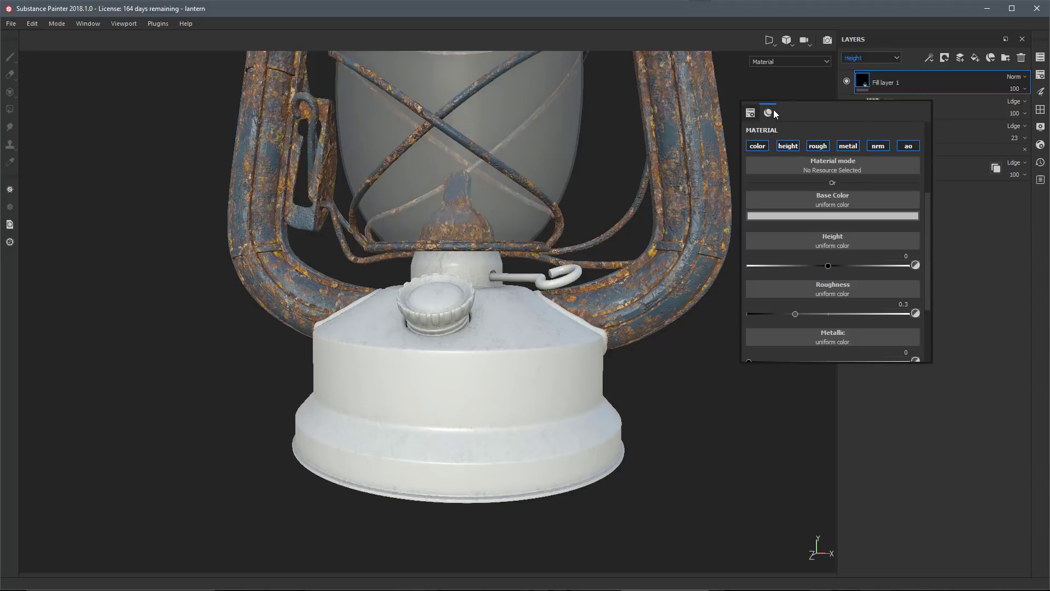
scroll(837, 230, "down", 3)
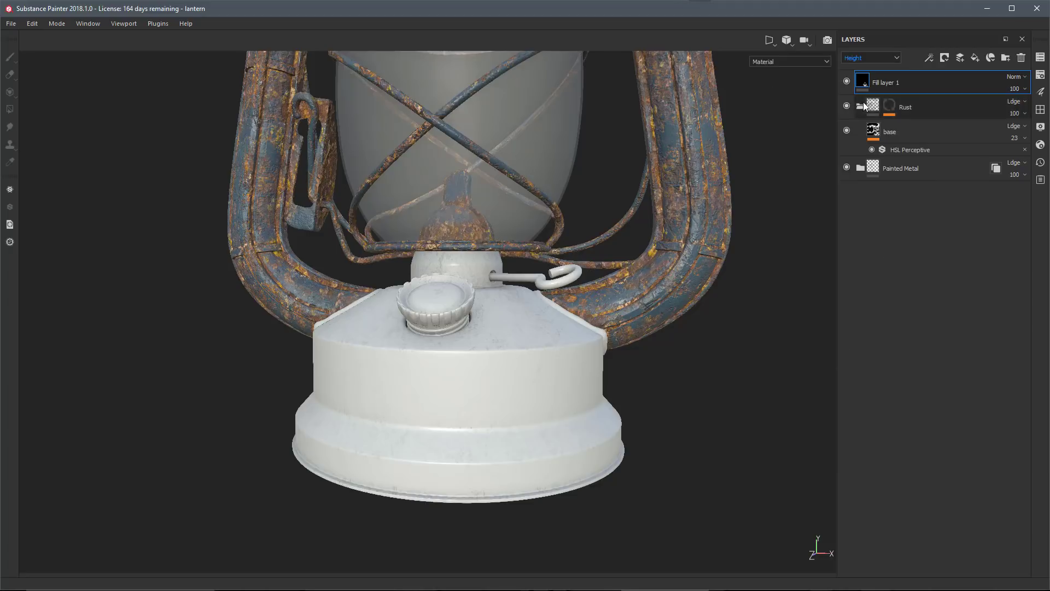
- Set the fill layer's Ambient occlusion blend mode to Normal and add a paint layer above it
left_click(876, 58)
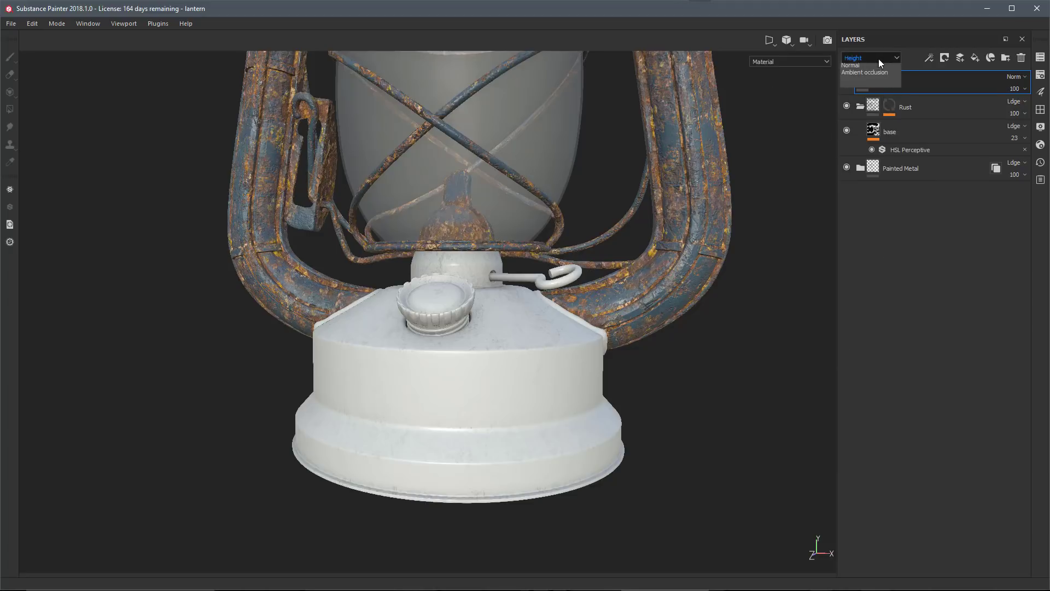
left_click(863, 104)
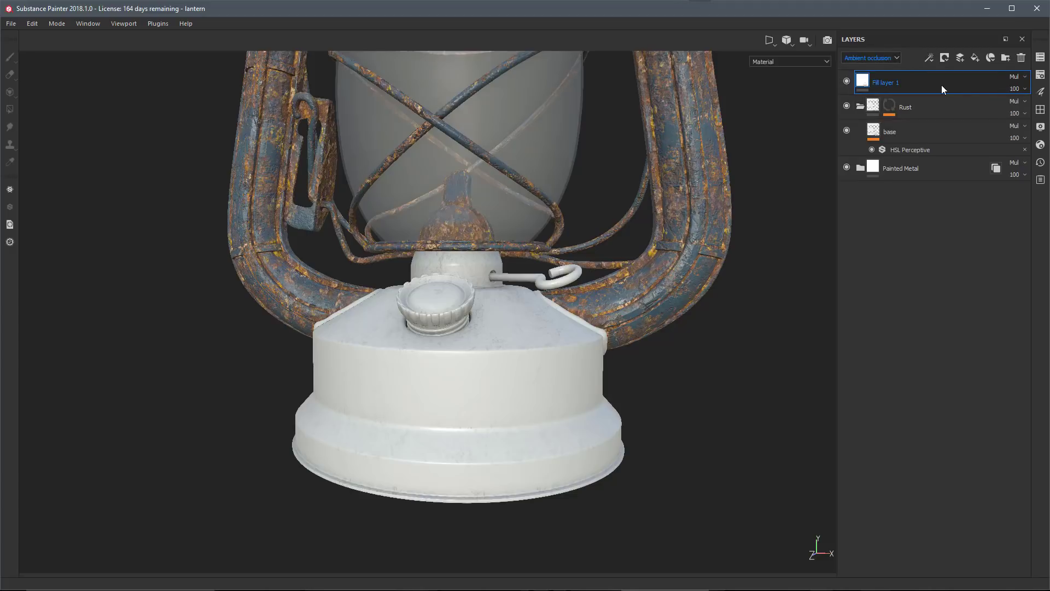
left_click(1016, 76)
left_click(1019, 91)
key("ctrl+shift+n")
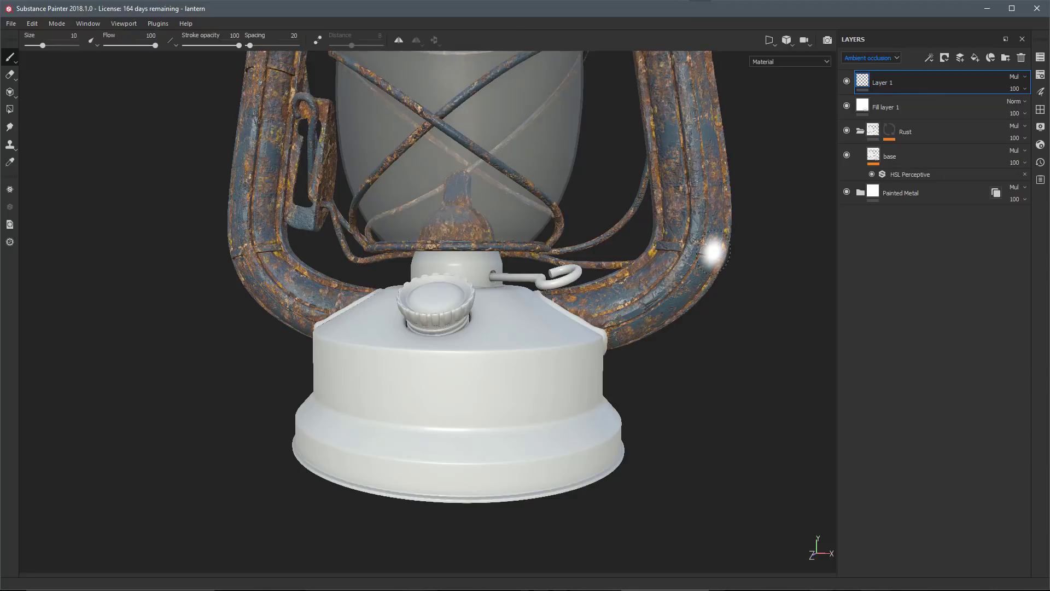
- Review the paint tool's brush, alpha, stencil and material properties
left_click(1040, 93)
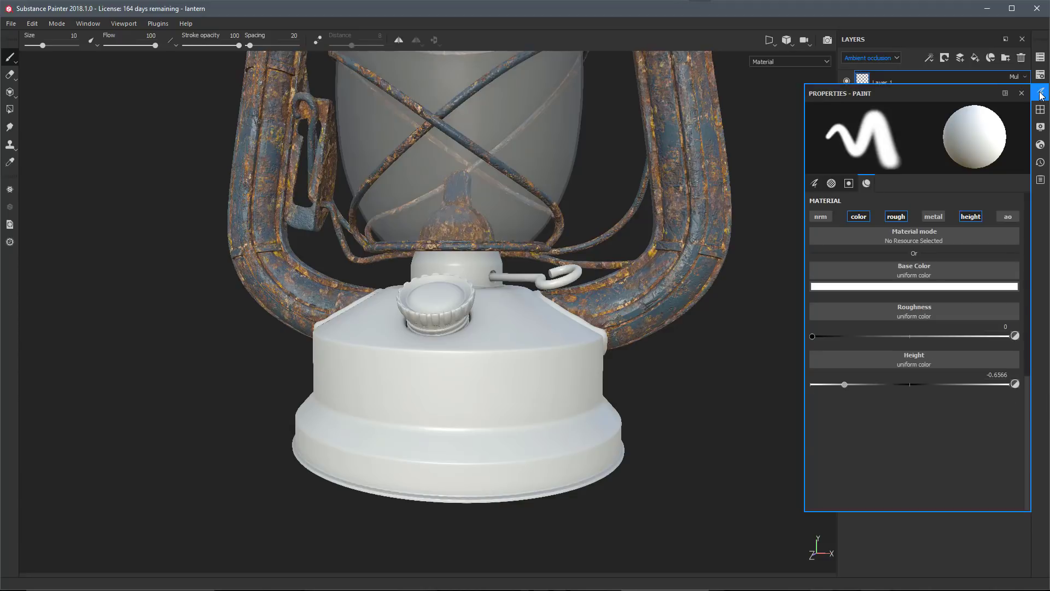
left_click(814, 184)
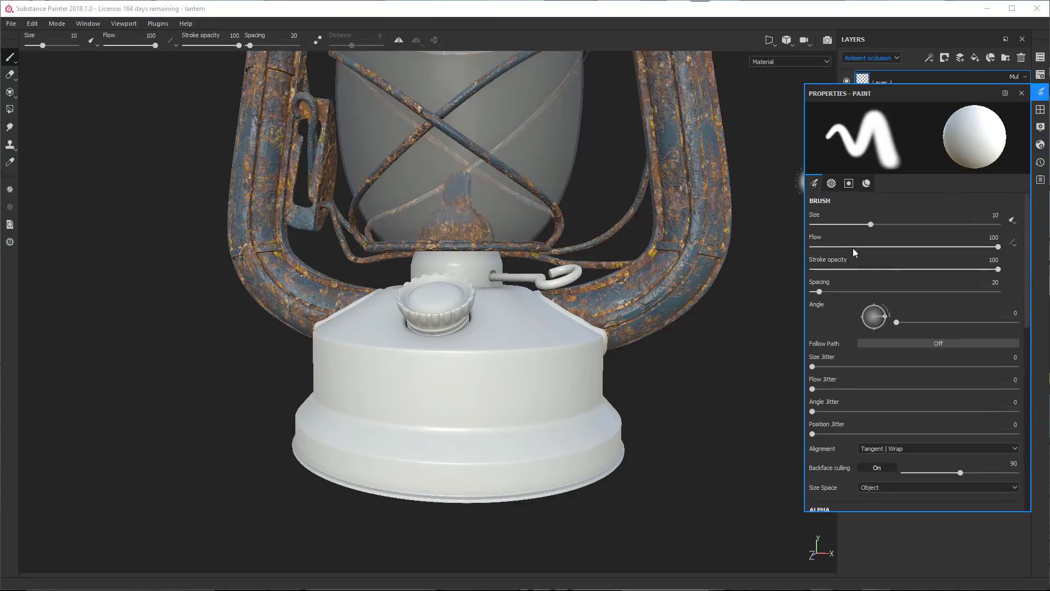
left_click(831, 184)
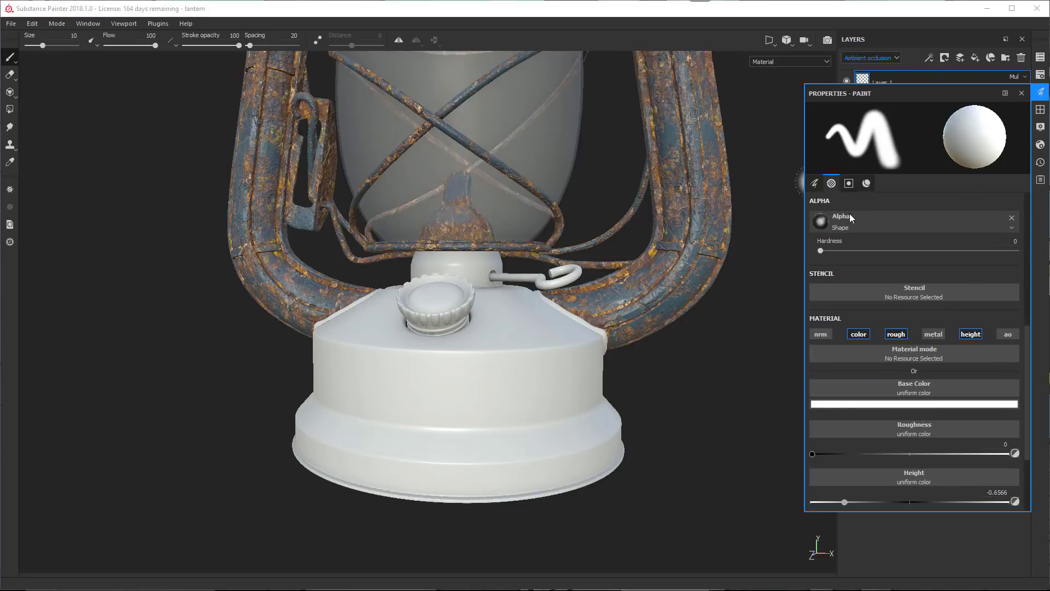
left_click(850, 183)
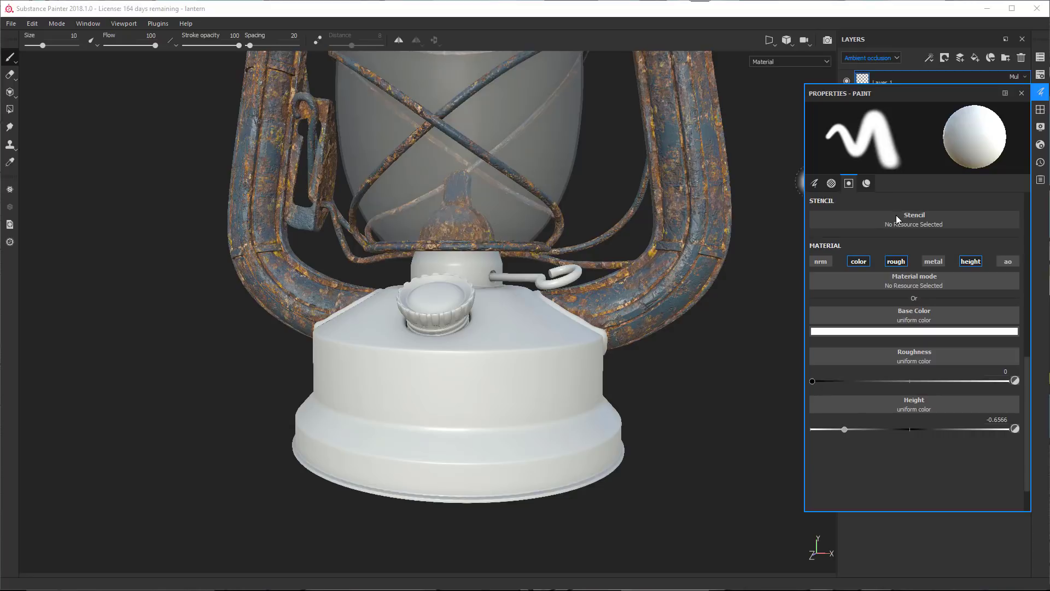
left_click(866, 183)
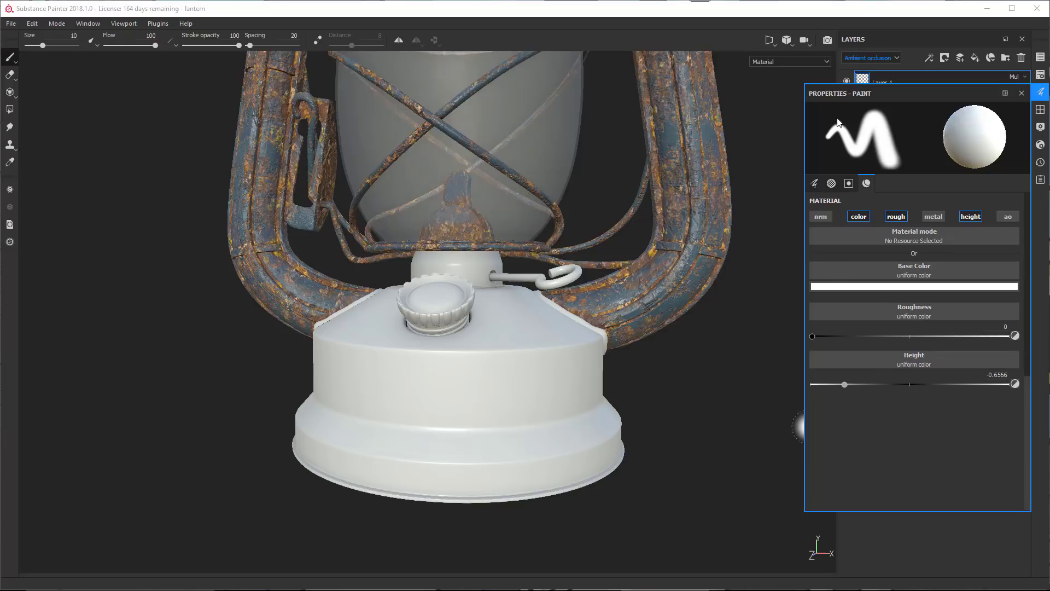
left_click(815, 184)
left_click(831, 183)
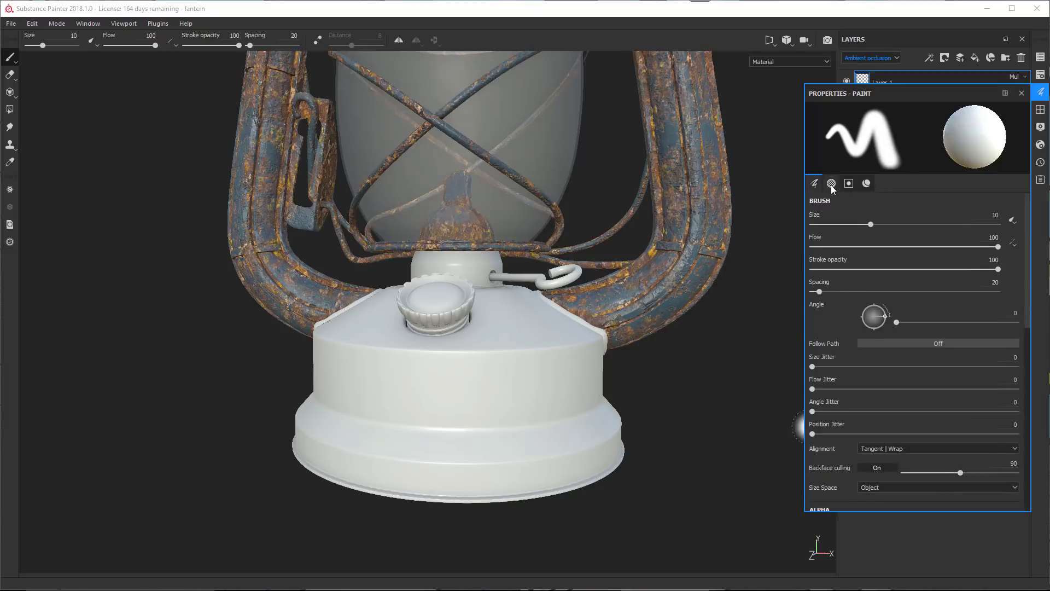
left_click(866, 184)
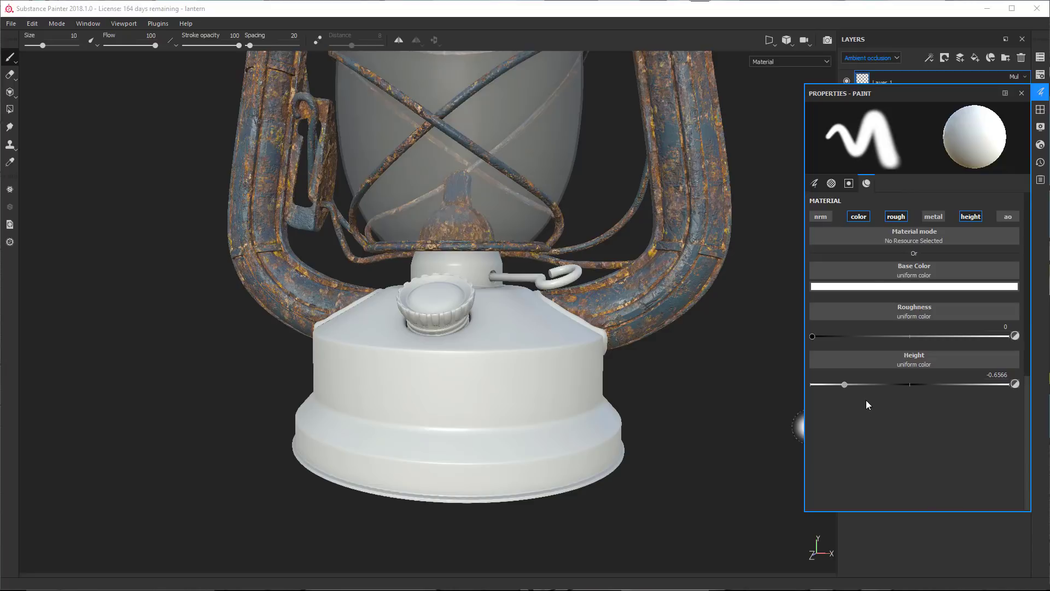
left_click(1022, 93)
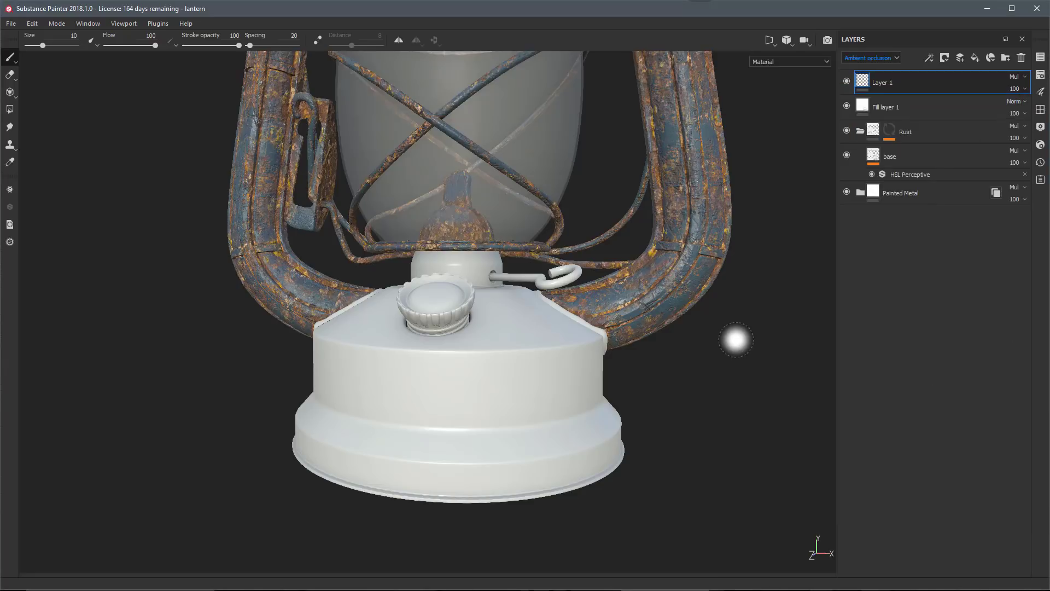
- Set the paint brush's base color to pure bright red
right_click(754, 225)
left_click(767, 225)
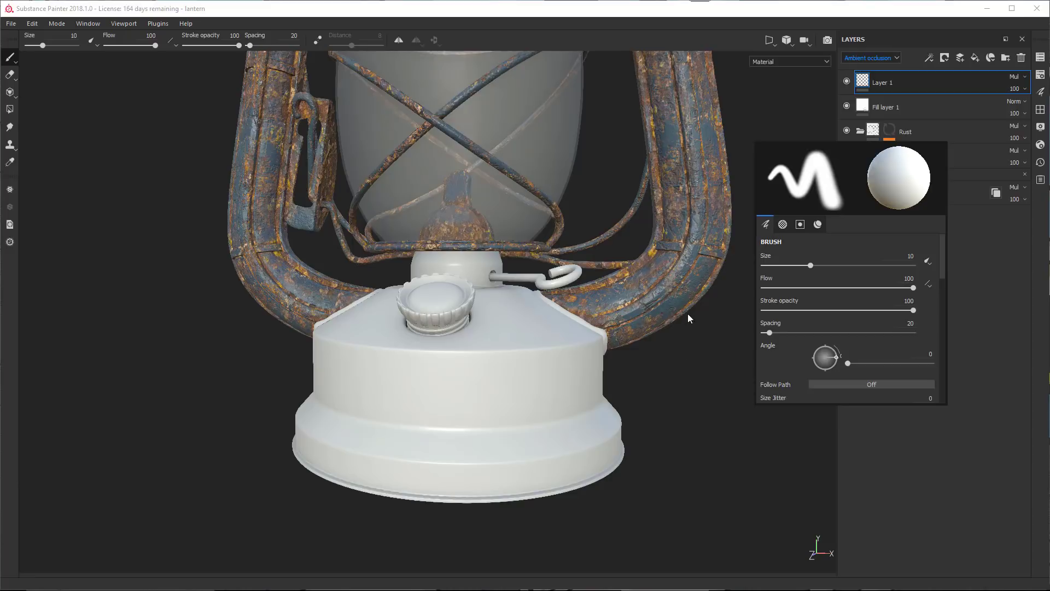
left_click(818, 225)
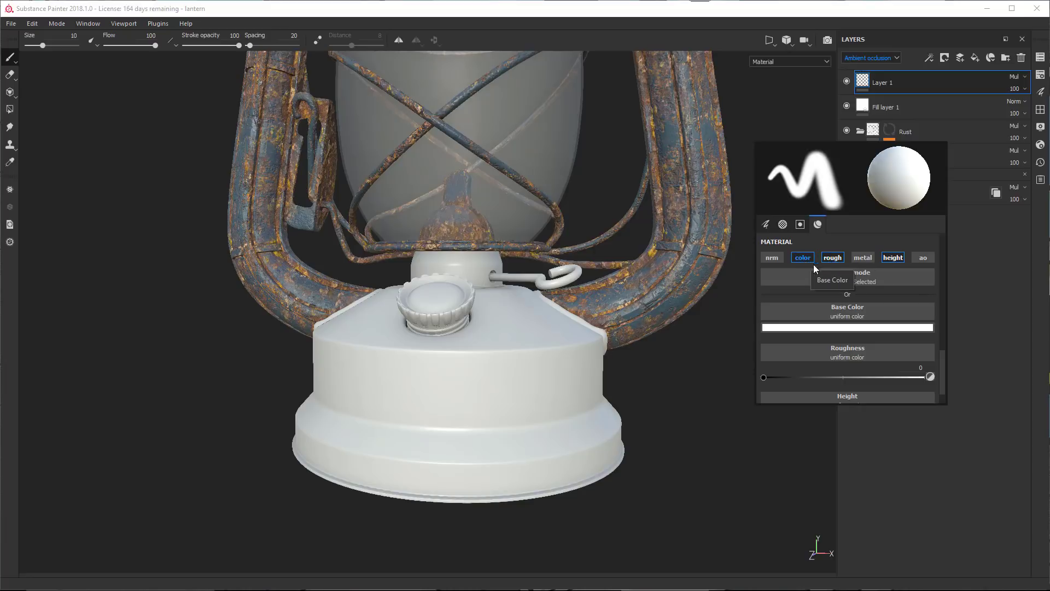
left_click(773, 327)
left_click(857, 350)
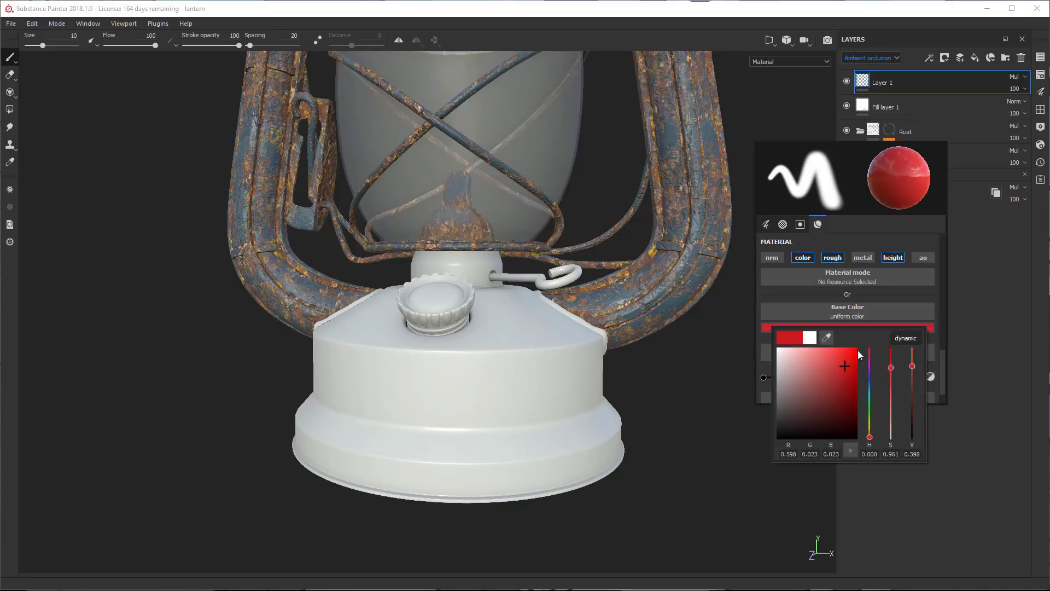
left_click(805, 295)
- Set the brush material's roughness to 0.0606 and its height to 0.6835
left_click_drag(829, 377, 772, 376)
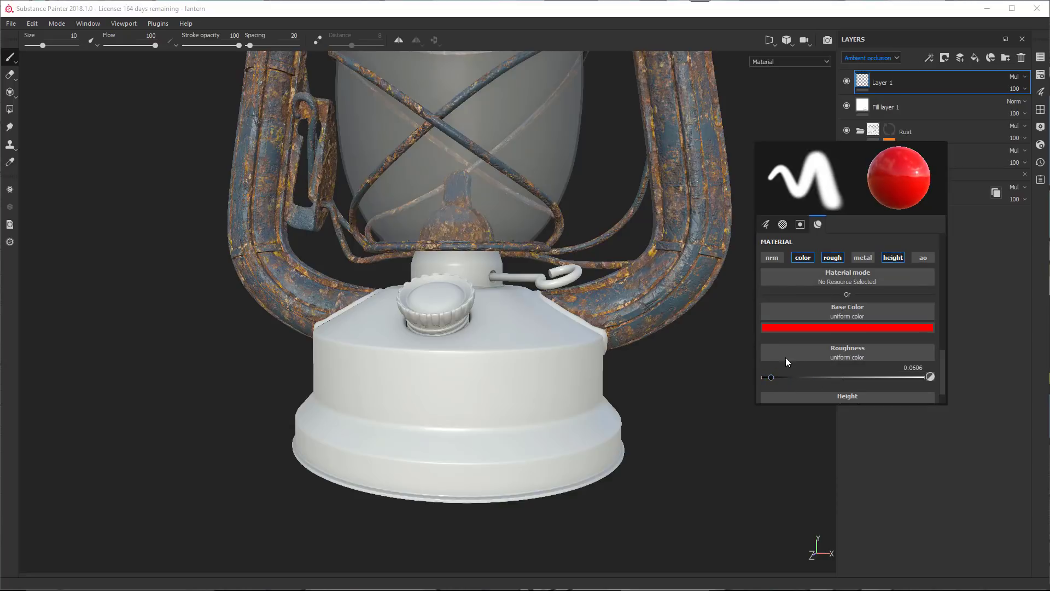
scroll(797, 297, "down", 2)
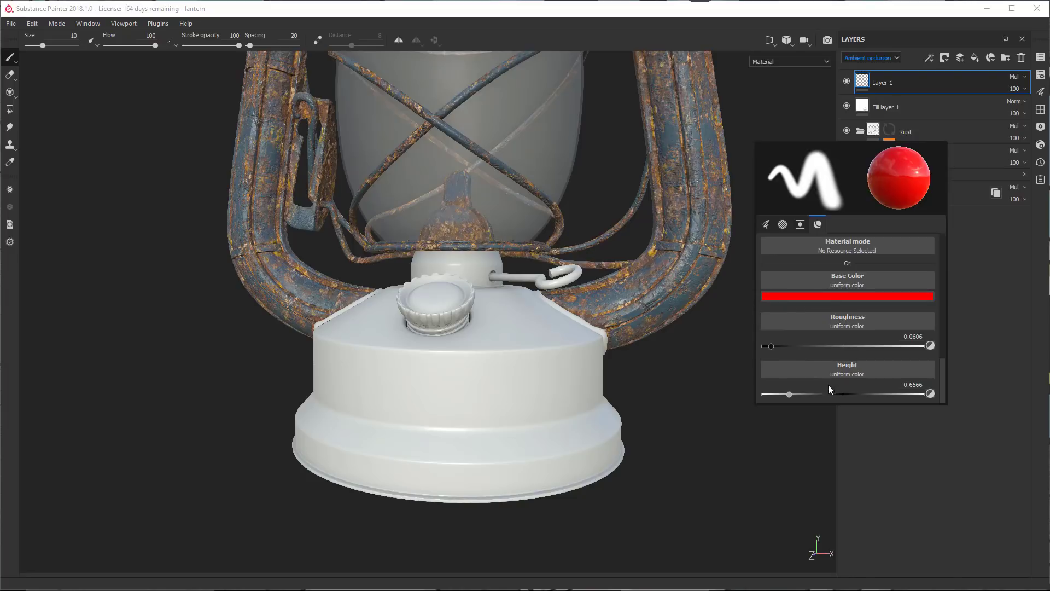
left_click_drag(794, 394, 862, 394)
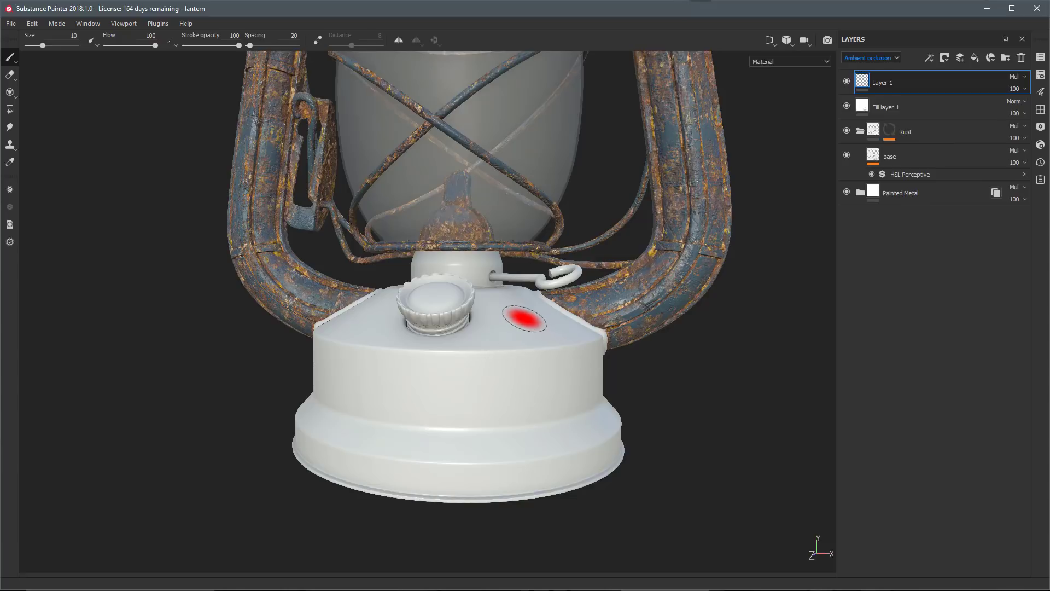
- Paint a wavy red test stroke across the front of the lantern base, check it from another angle, and undo it
mouse_move(524, 322)
left_mouse_down()
mouse_move(558, 394)
mouse_move(501, 386)
mouse_move(449, 358)
mouse_move(418, 400)
mouse_move(383, 370)
left_mouse_up()
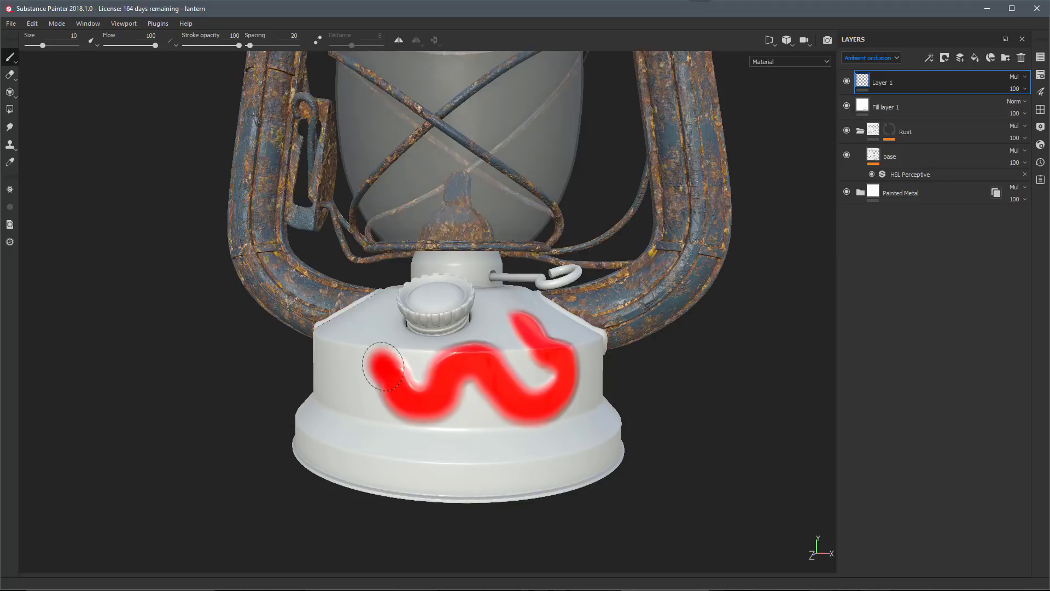
mouse_move(525, 405)
left_mouse_down("alt")
mouse_move(500, 429)
mouse_move(524, 447)
left_mouse_up("alt")
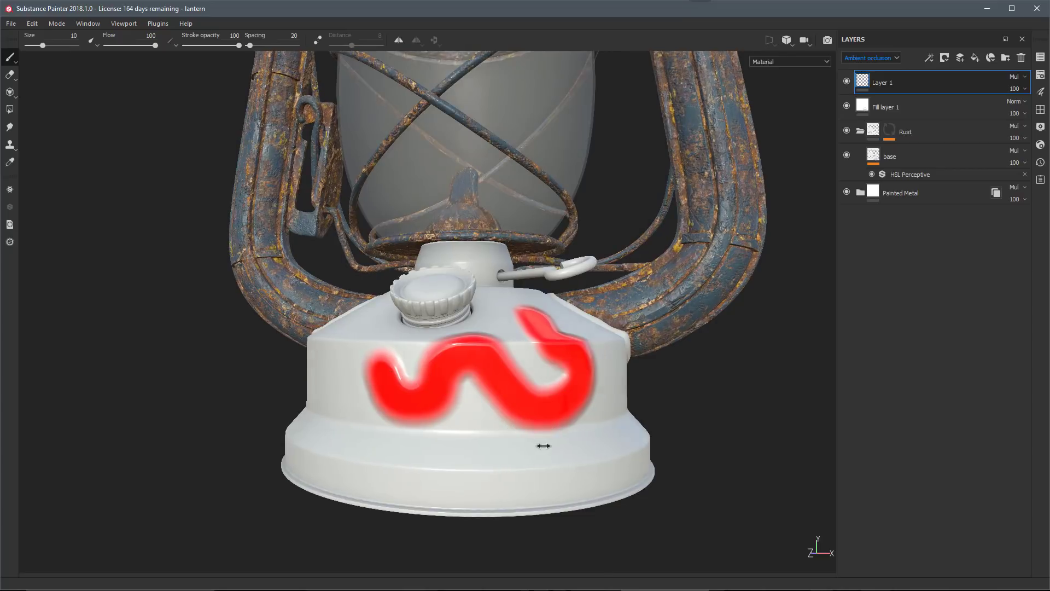
mouse_move(539, 445)
right_mouse_down("shift")
mouse_move(565, 455)
mouse_move(597, 444)
mouse_move(586, 452)
mouse_move(563, 436)
mouse_move(558, 454)
right_mouse_up("shift")
left_click(562, 455)
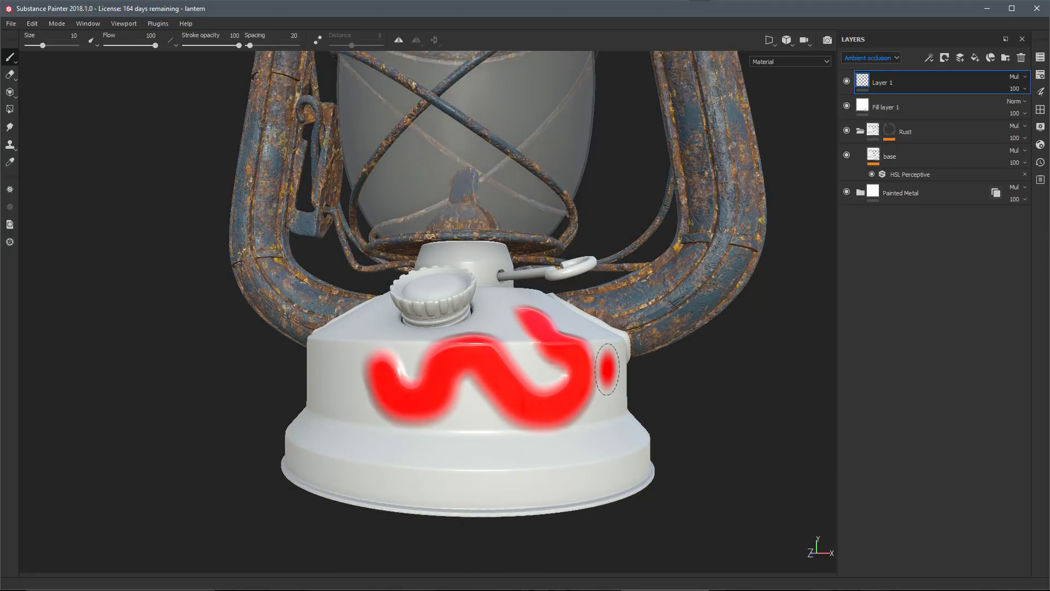
key("ctrl+z")
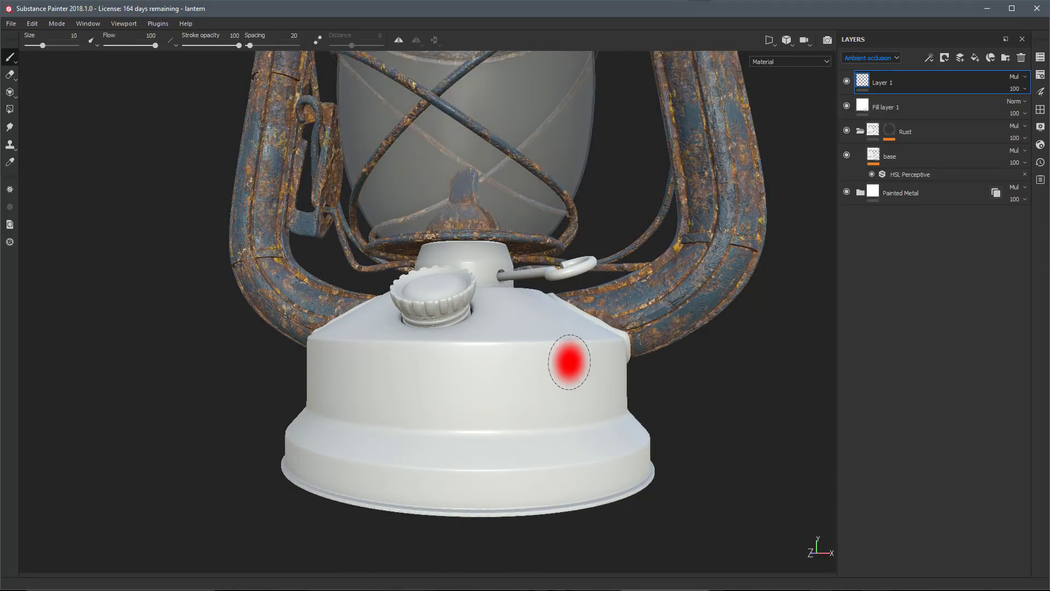
- Reduce the paint brush size to 5.29
right_click(767, 293)
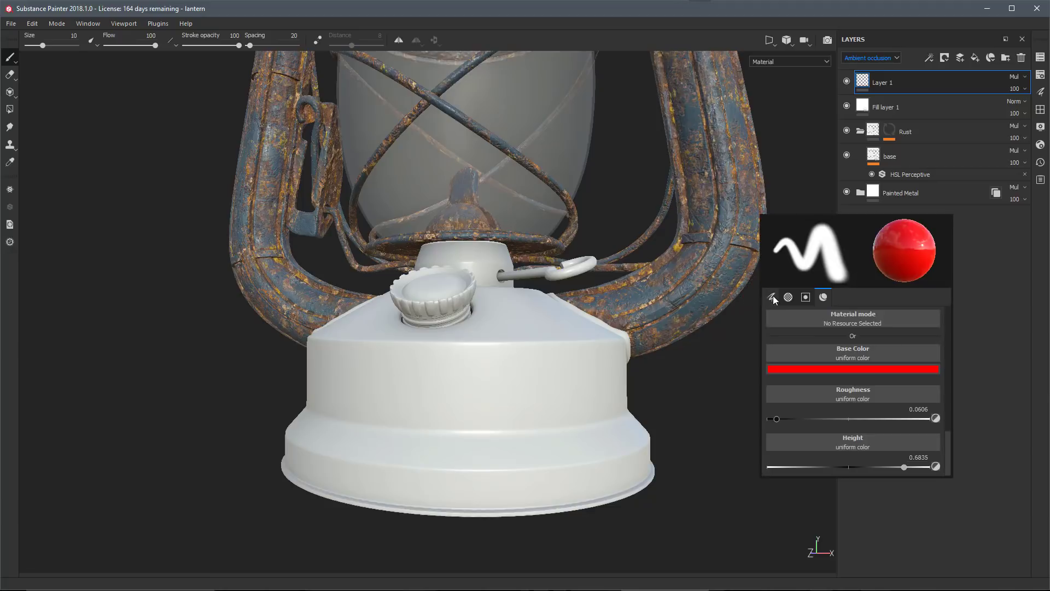
left_click(772, 296)
left_click_drag(813, 340, 803, 340)
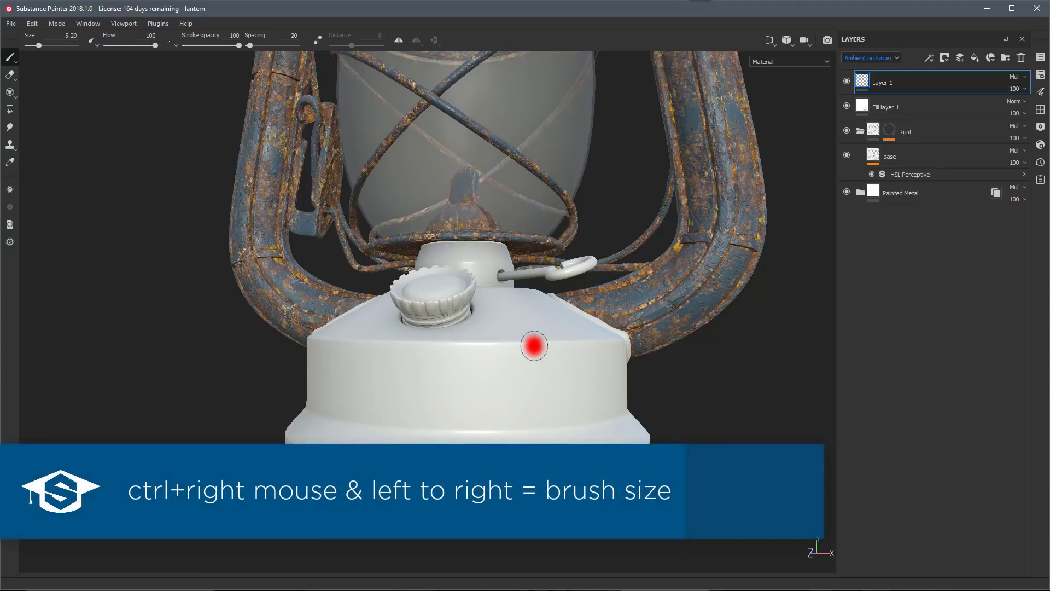
- Set the brush size to 5.81, paint a test stroke across the front of the lantern base, and undo it
mouse_move(534, 346)
right_mouse_down("ctrl")
mouse_move(572, 346)
mouse_move(532, 345)
right_mouse_up("ctrl")
left_click_drag(386, 375, 572, 342)
key("ctrl+z")
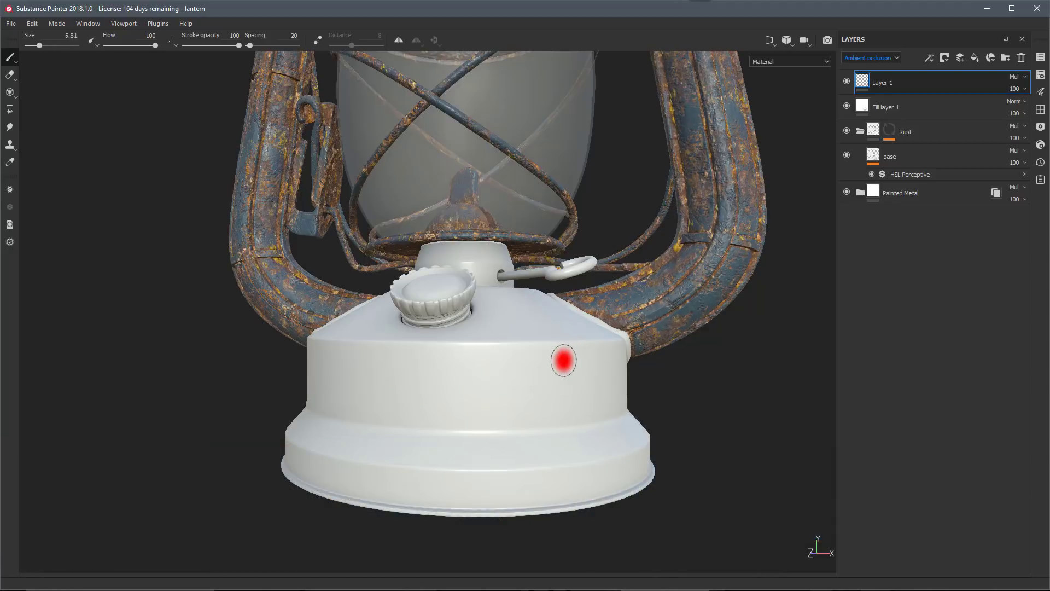
- Harden the brush and reduce its size to 2.47, paint a wavy red test stroke on the base, and undo it
right_click_drag(547, 346, 549, 346, "ctrl")
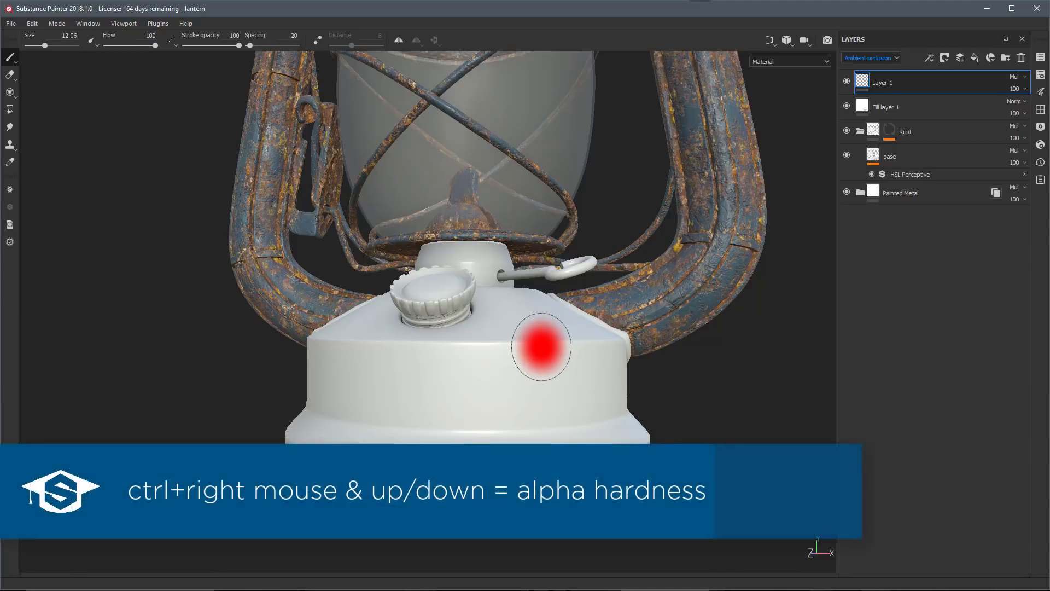
mouse_move(542, 346)
right_mouse_down("ctrl")
mouse_move(575, 348)
mouse_move(553, 328)
right_mouse_up("ctrl")
mouse_move(549, 327)
left_mouse_down()
mouse_move(540, 378)
mouse_move(416, 377)
left_mouse_up()
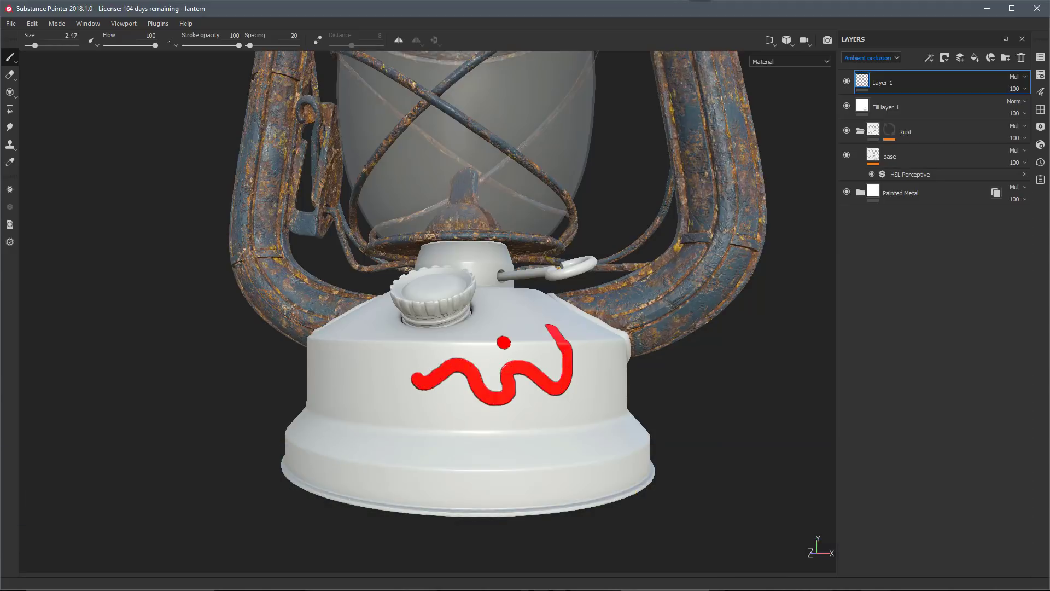
key("ctrl+z")
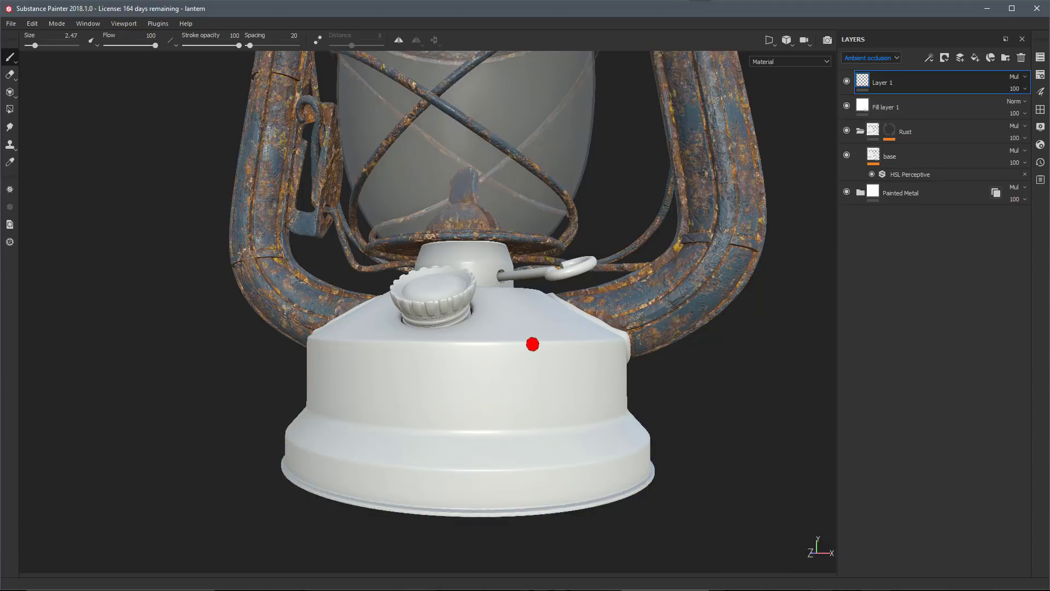
- Soften the brush, enlarge it to size 7.69, and set its flow to 96
right_click_drag(532, 344, 543, 348, "ctrl")
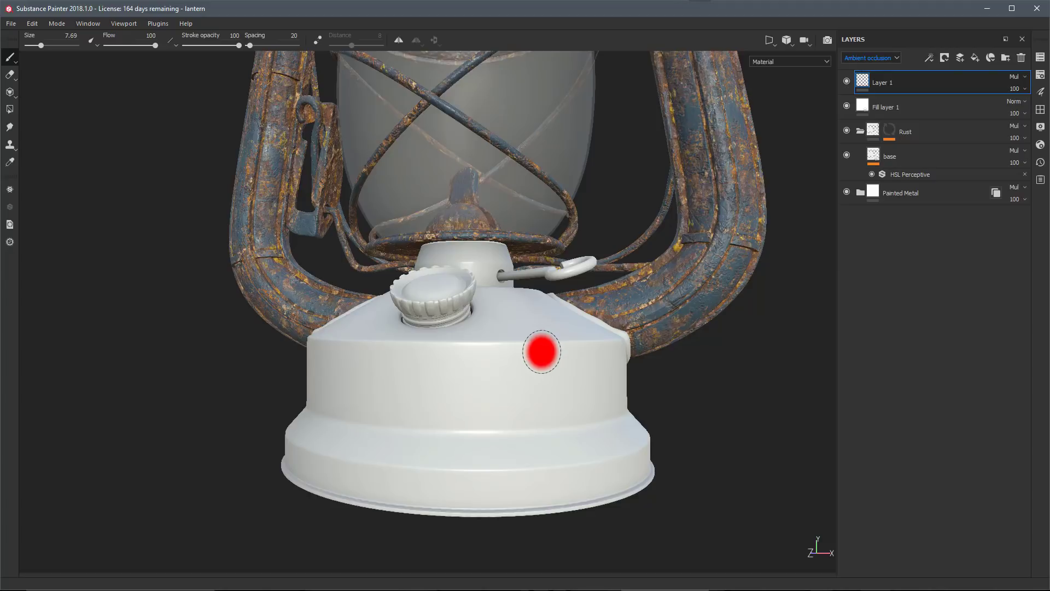
key("ctrl")
mouse_move(541, 352)
left_mouse_down("ctrl")
mouse_move(509, 352)
mouse_move(540, 352)
left_mouse_up("ctrl")
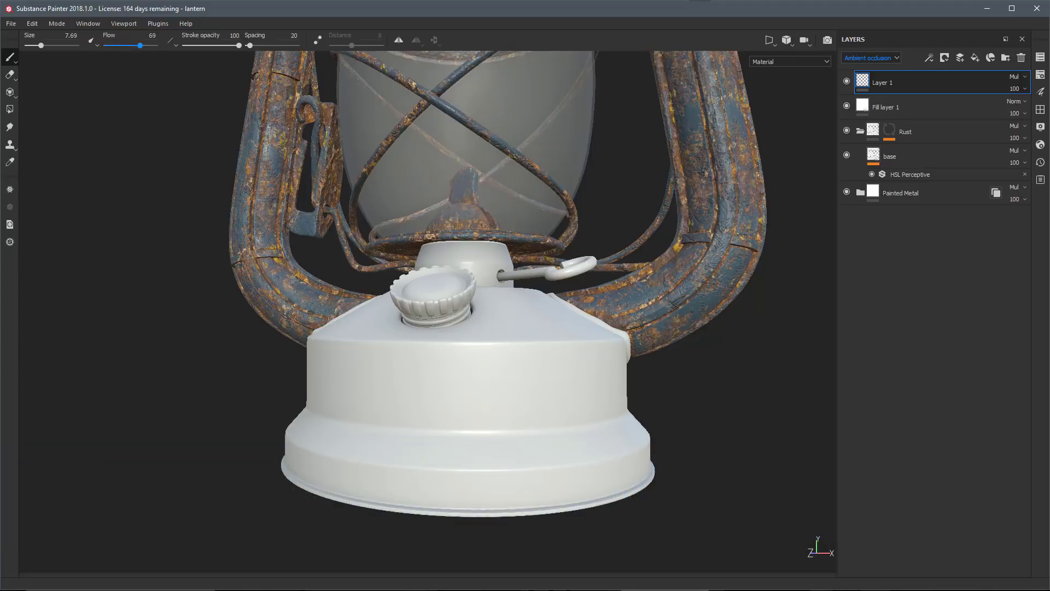
mouse_move(550, 342)
left_mouse_down("ctrl")
mouse_move(536, 342)
mouse_move(564, 342)
left_mouse_up("ctrl")
- Set the brush's size jitter to 63, flow jitter to 55 and position jitter to 51, and try the settings on the stroke preview
right_click(771, 277)
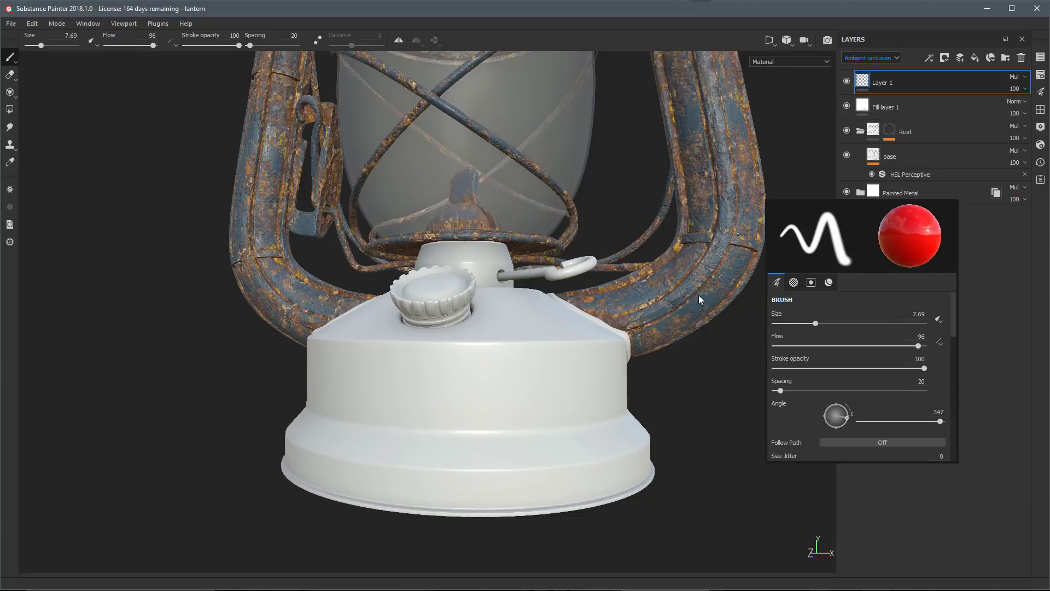
scroll(836, 324, "down", 3)
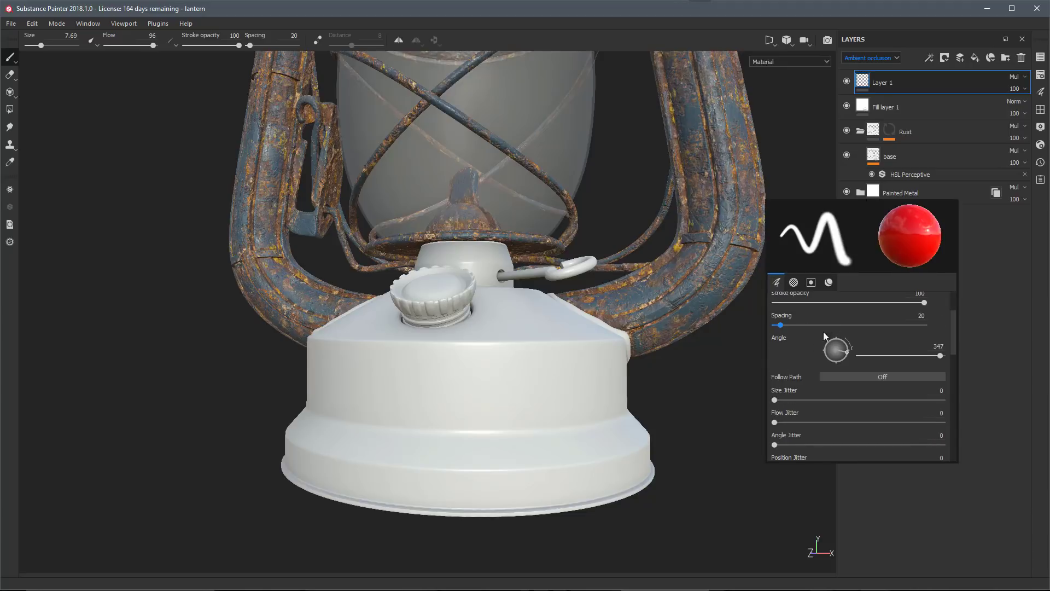
scroll(810, 366, "down", 1)
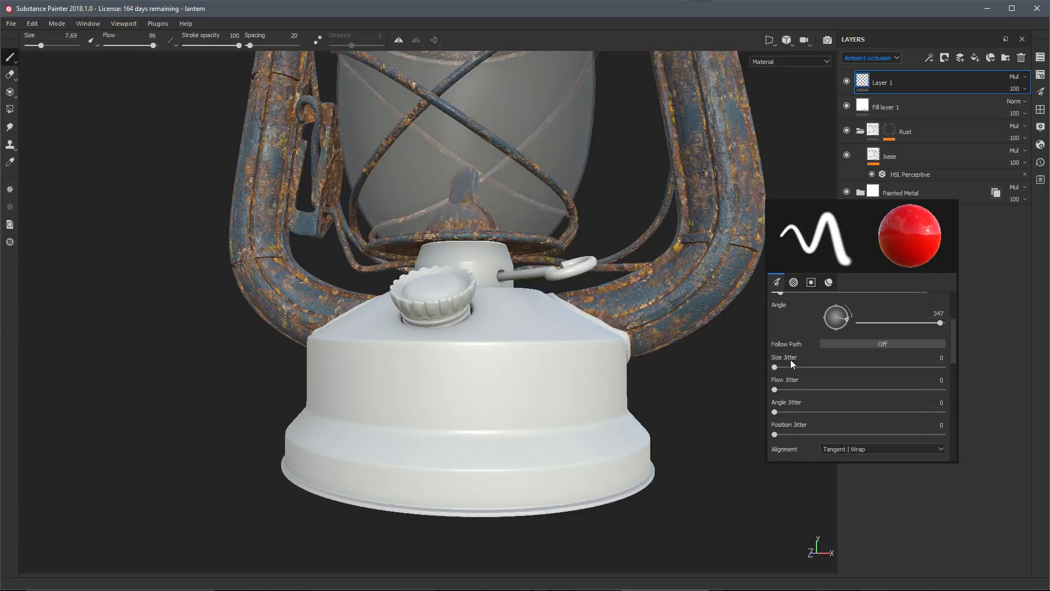
left_click_drag(774, 367, 879, 369)
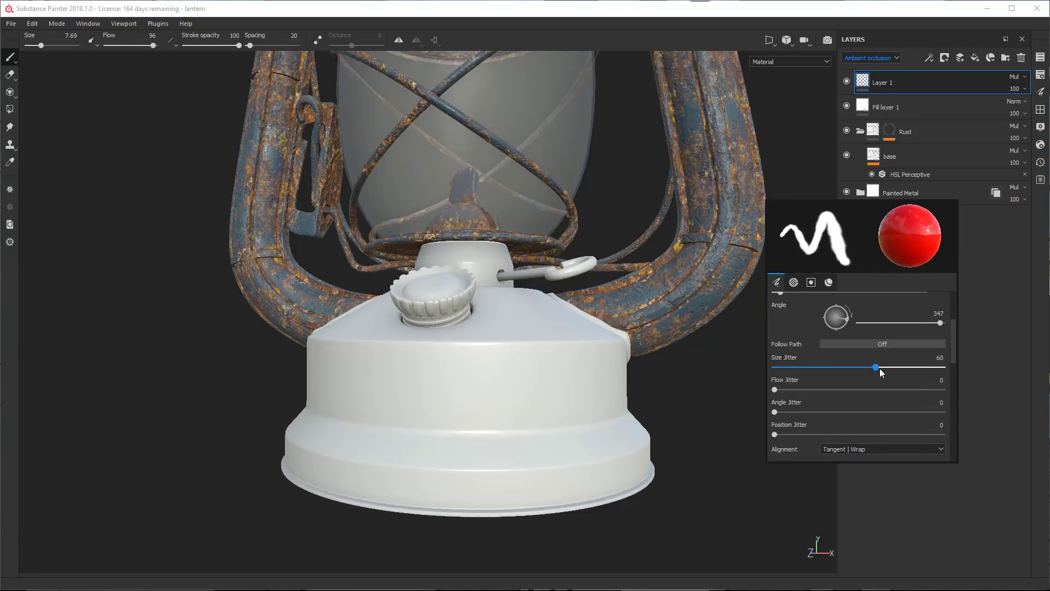
mouse_move(776, 390)
left_mouse_down()
mouse_move(878, 388)
mouse_move(865, 390)
left_mouse_up()
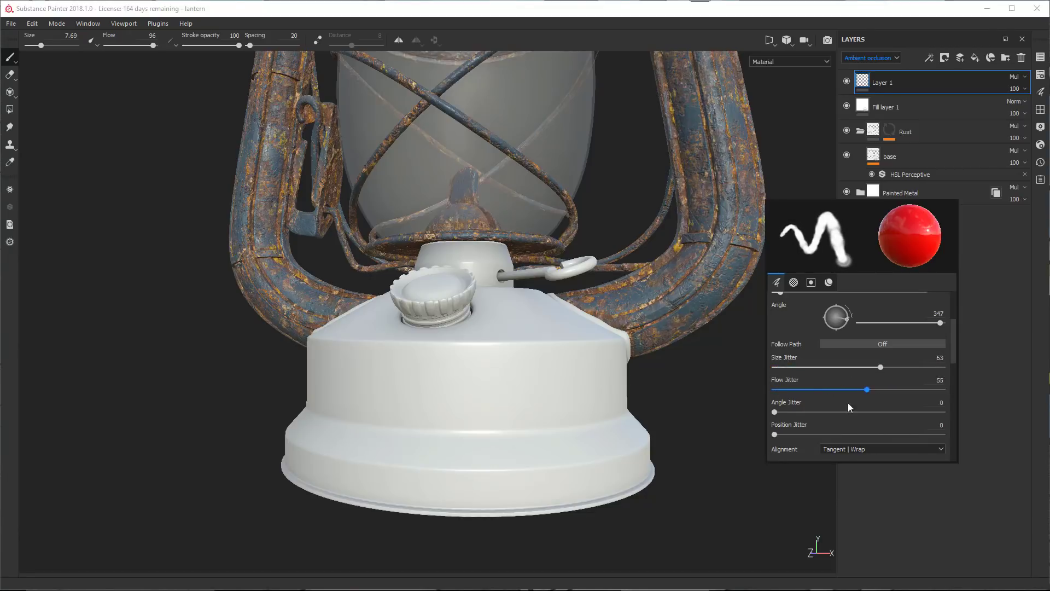
left_click_drag(783, 435, 861, 434)
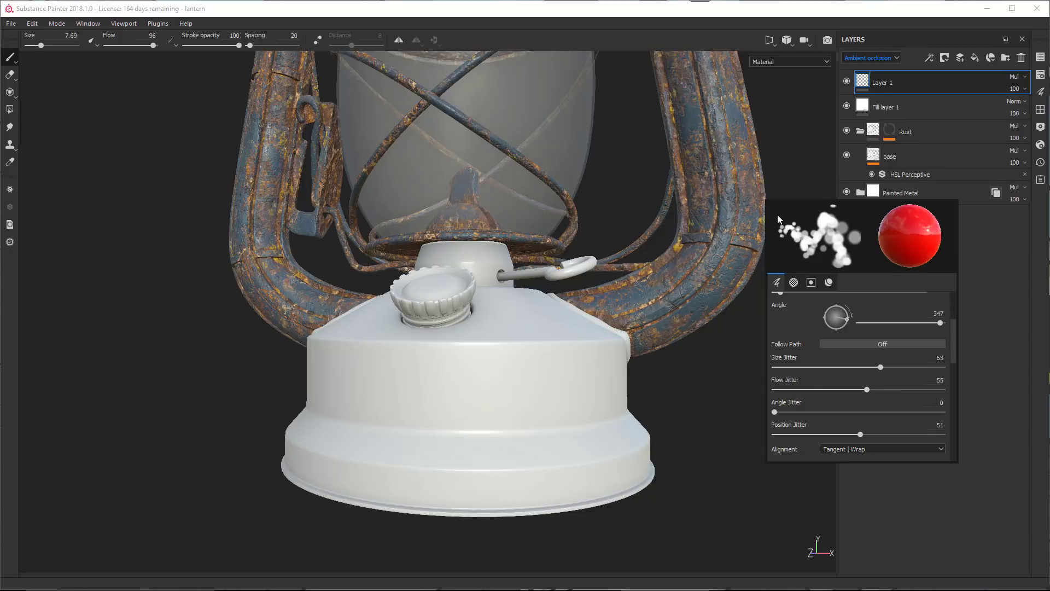
mouse_move(777, 215)
left_mouse_down()
mouse_move(807, 242)
mouse_move(837, 240)
mouse_move(788, 230)
mouse_move(811, 254)
mouse_move(769, 241)
mouse_move(812, 256)
left_mouse_up()
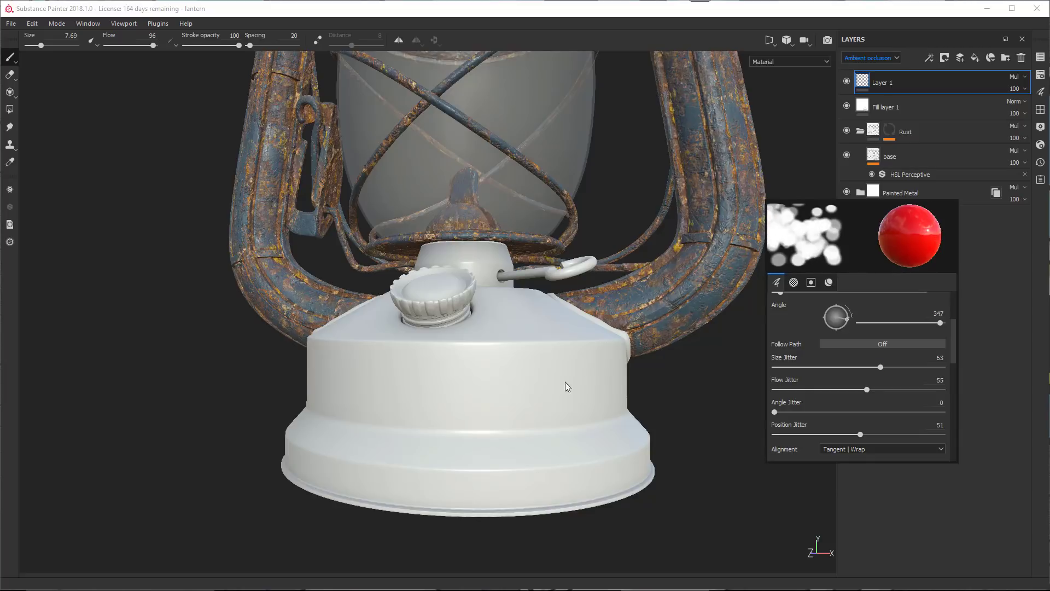
left_click(654, 380)
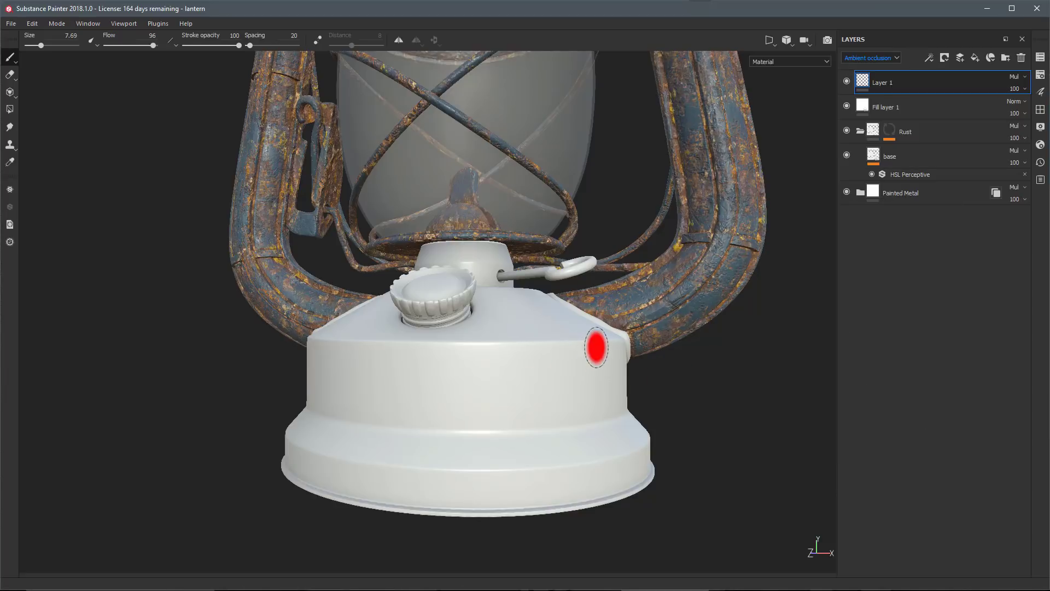
- Reduce the brush size to 4.31, paint scattered red test dabs across the front of the base, and undo them
key("bracketleft")
key("bracketleft")
key("bracketleft")
mouse_move(593, 336)
left_mouse_down()
mouse_move(558, 361)
mouse_move(465, 390)
mouse_move(355, 389)
mouse_move(414, 384)
mouse_move(471, 350)
mouse_move(372, 350)
mouse_move(542, 383)
left_mouse_up()
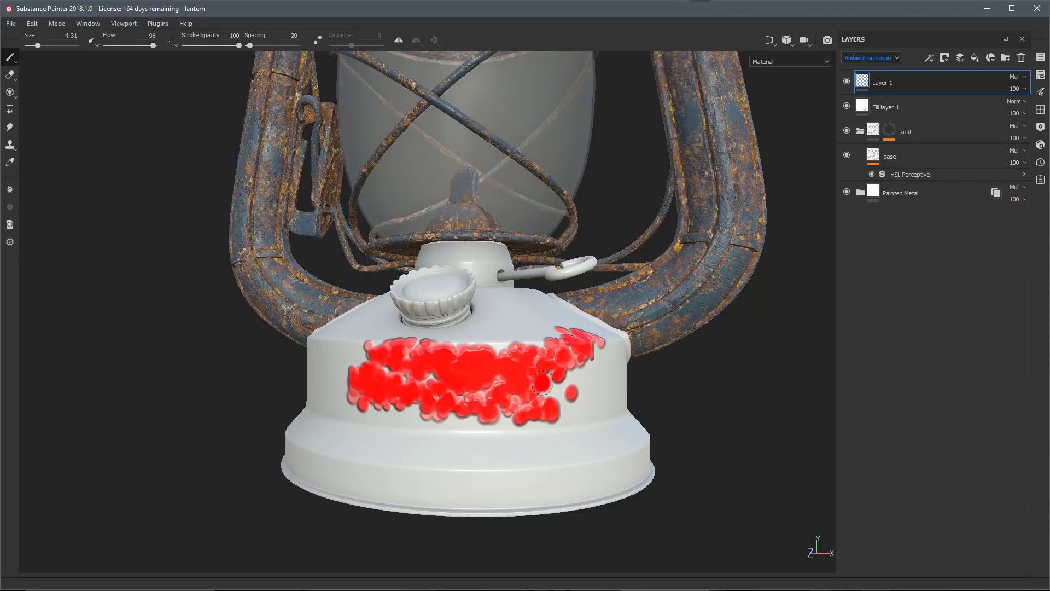
key("ctrl+z")
right_click(766, 301)
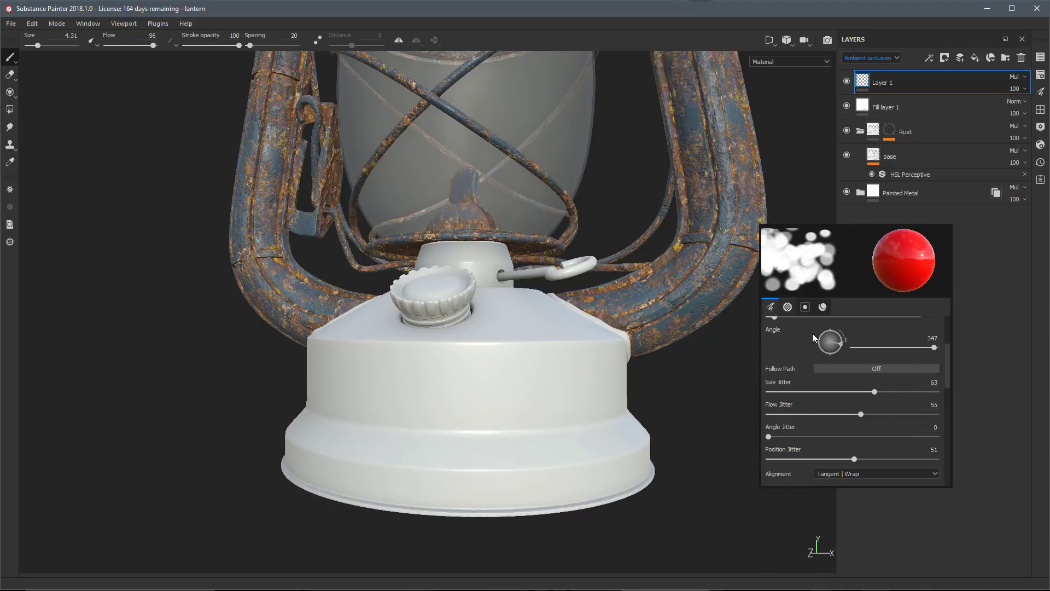
scroll(811, 341, "down", 1)
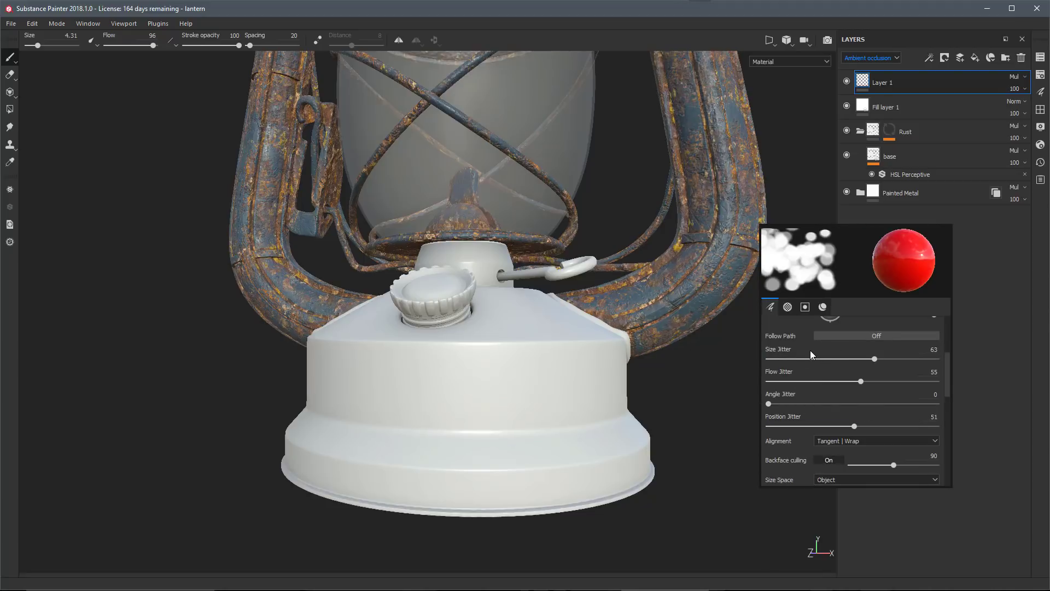
scroll(808, 370, "up", 4)
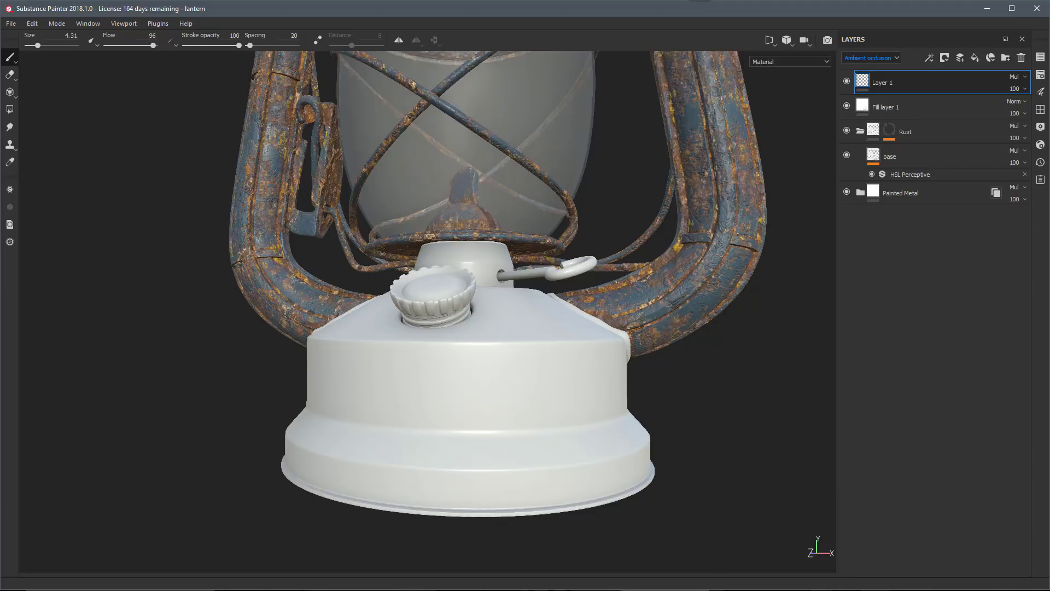
- Open the shelf of brushes and dock it between the tools and the viewport, wide enough for three preset columns
left_click(1041, 111)
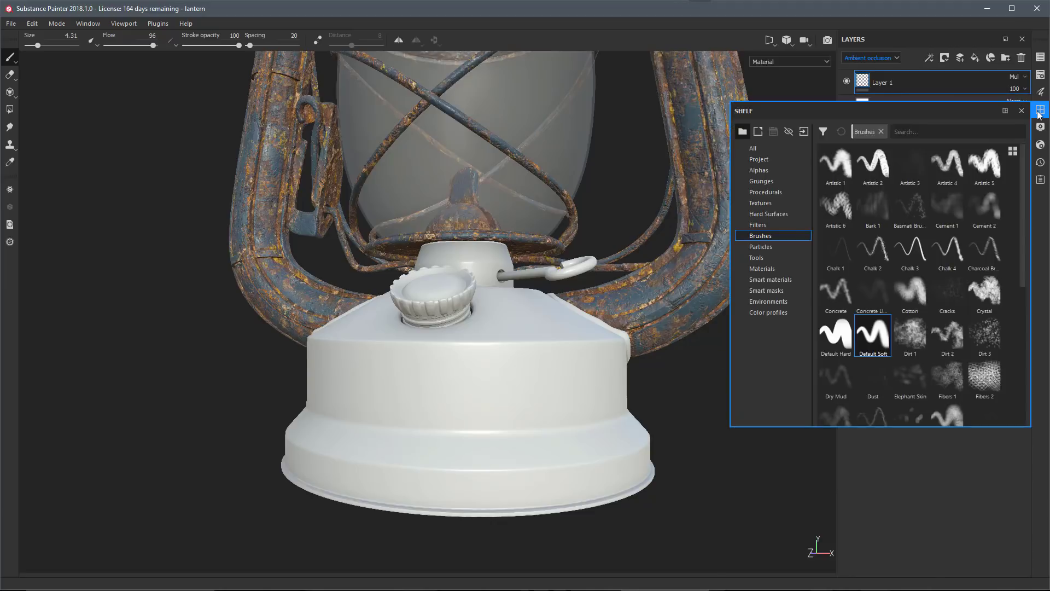
mouse_move(789, 112)
left_mouse_down()
mouse_move(704, 192)
mouse_move(649, 203)
mouse_move(221, 183)
mouse_move(39, 160)
mouse_move(47, 160)
left_mouse_up()
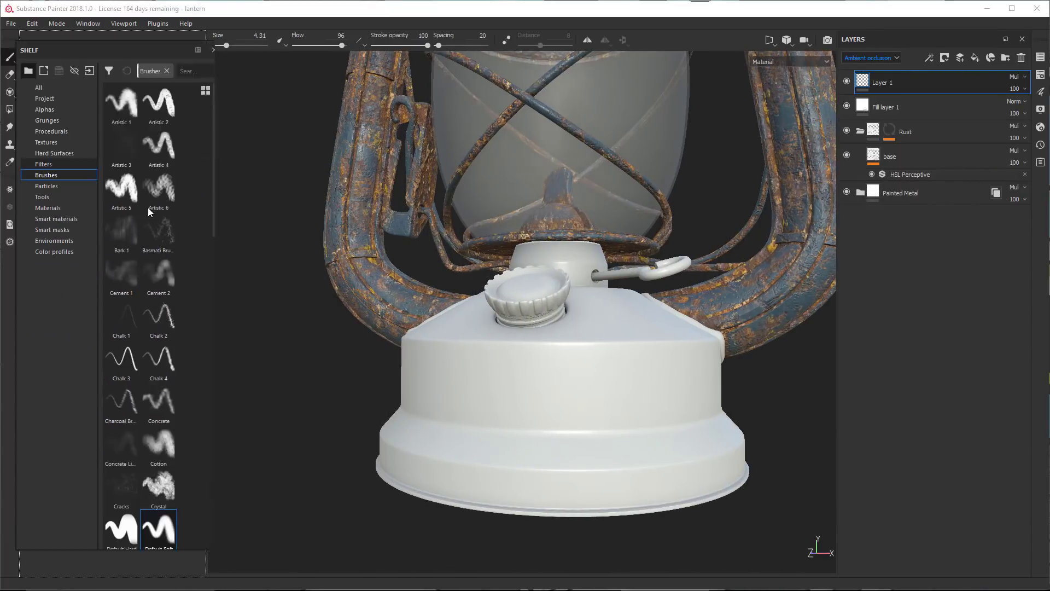
left_click_drag(207, 252, 236, 253)
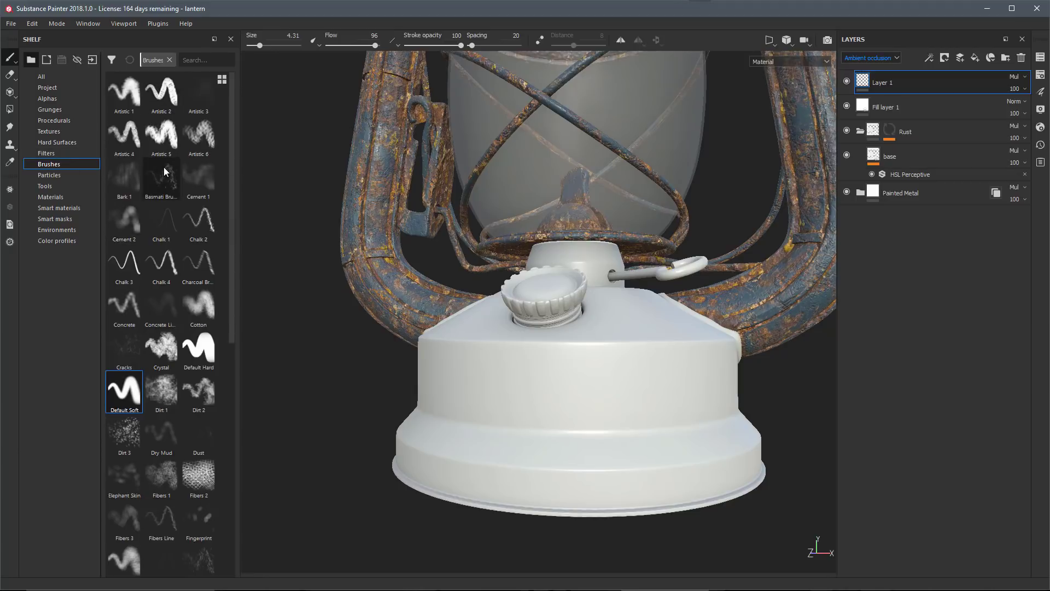
- Hide the shelf's category list and narrow the docked shelf to three columns of brush presets
mouse_move(161, 165)
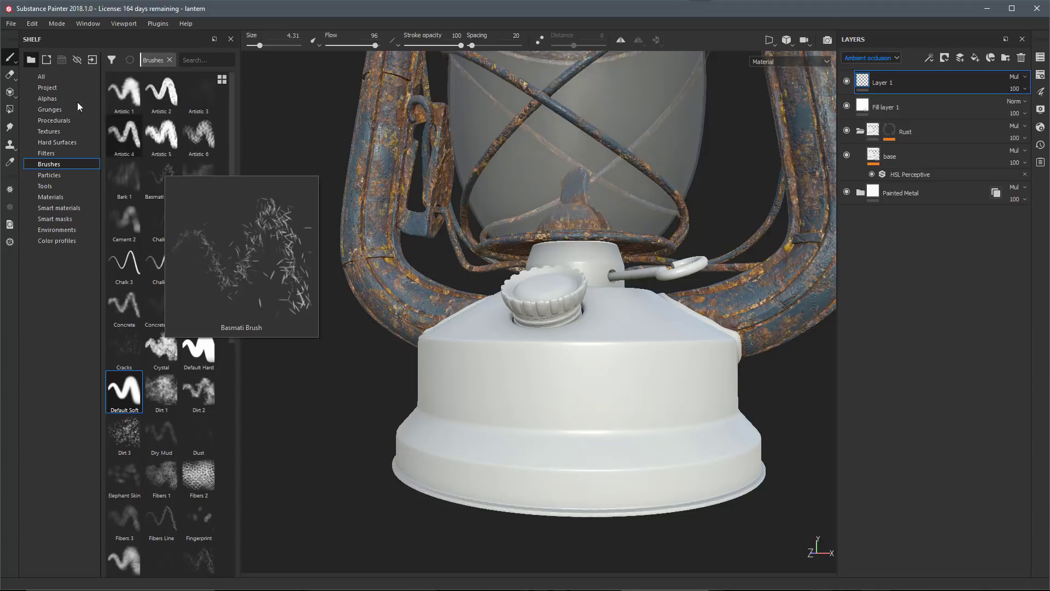
left_click(30, 59)
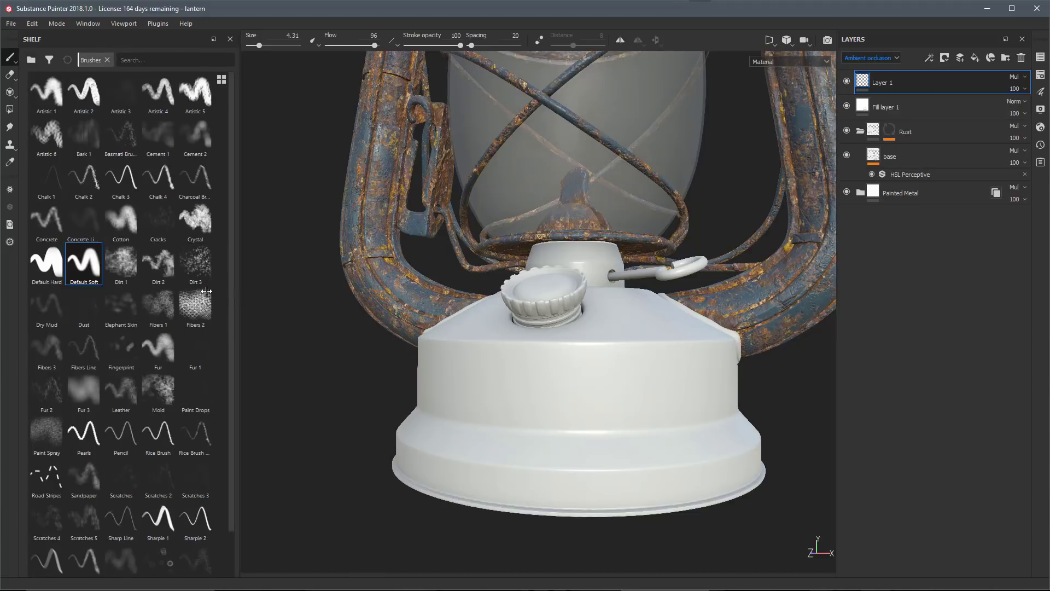
left_click_drag(237, 297, 179, 290)
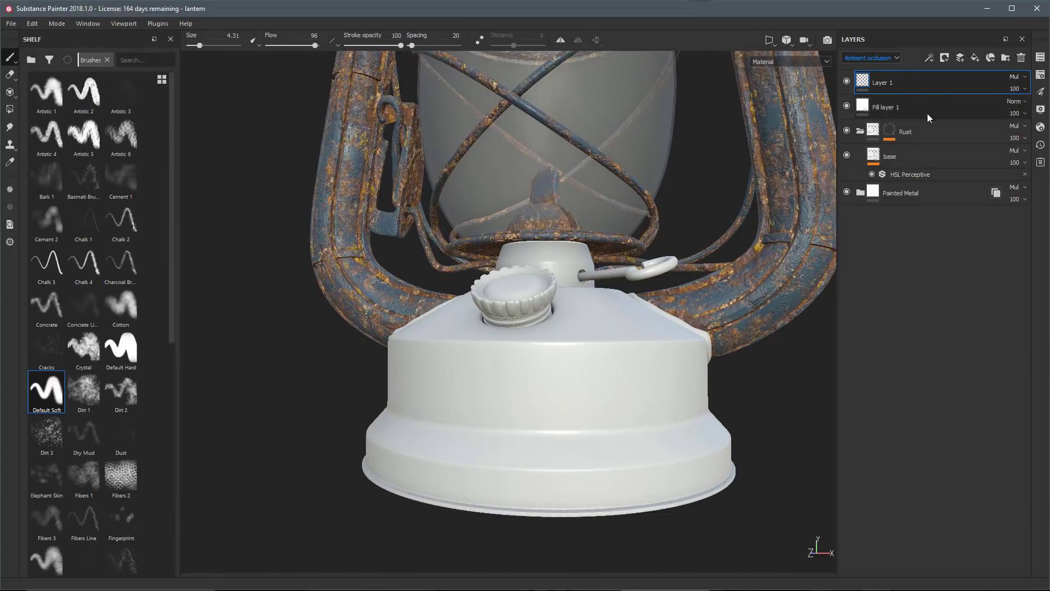
- Load the Dirt 1 brush preset and examine its brush, jitter and alpha settings
right_click(256, 206)
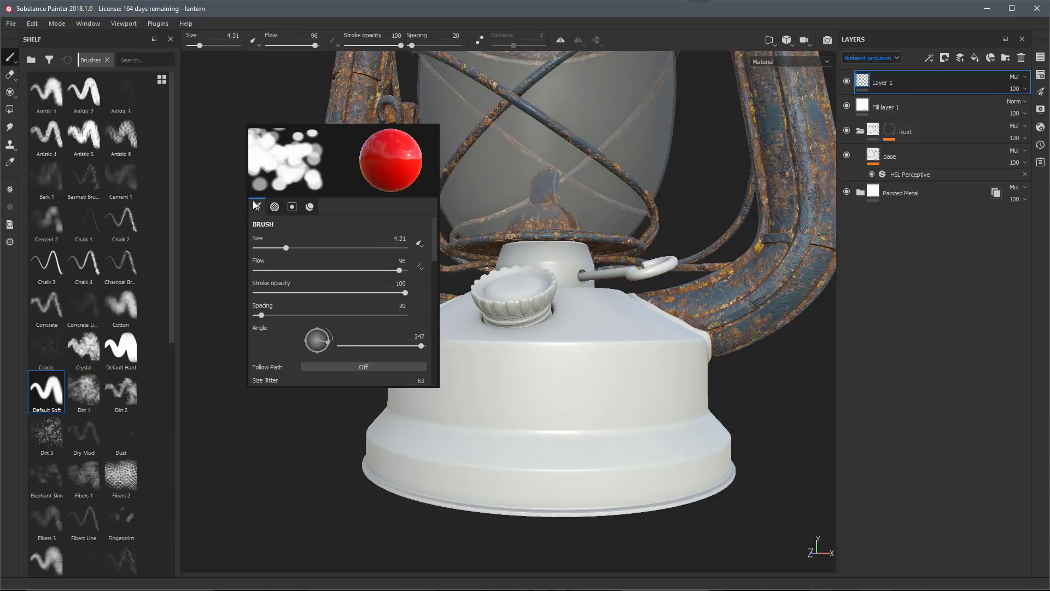
left_click(309, 206)
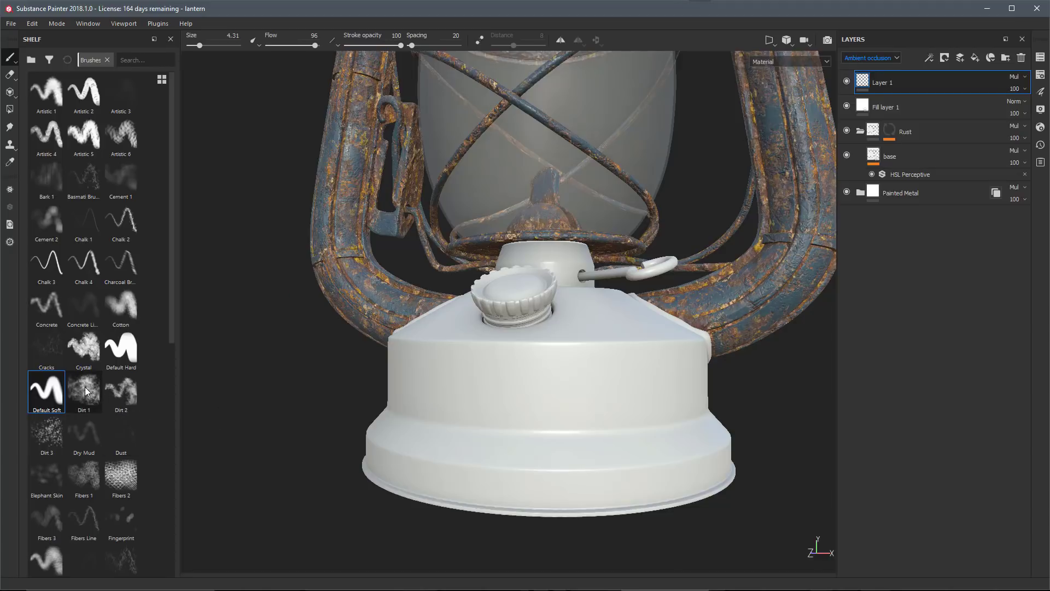
left_click(86, 389)
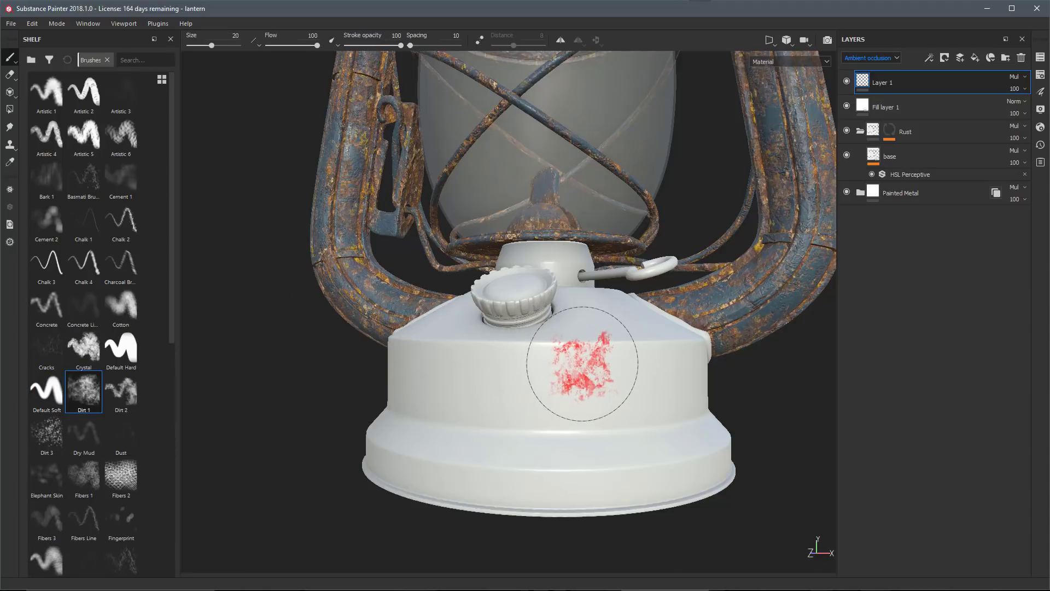
right_click(253, 208)
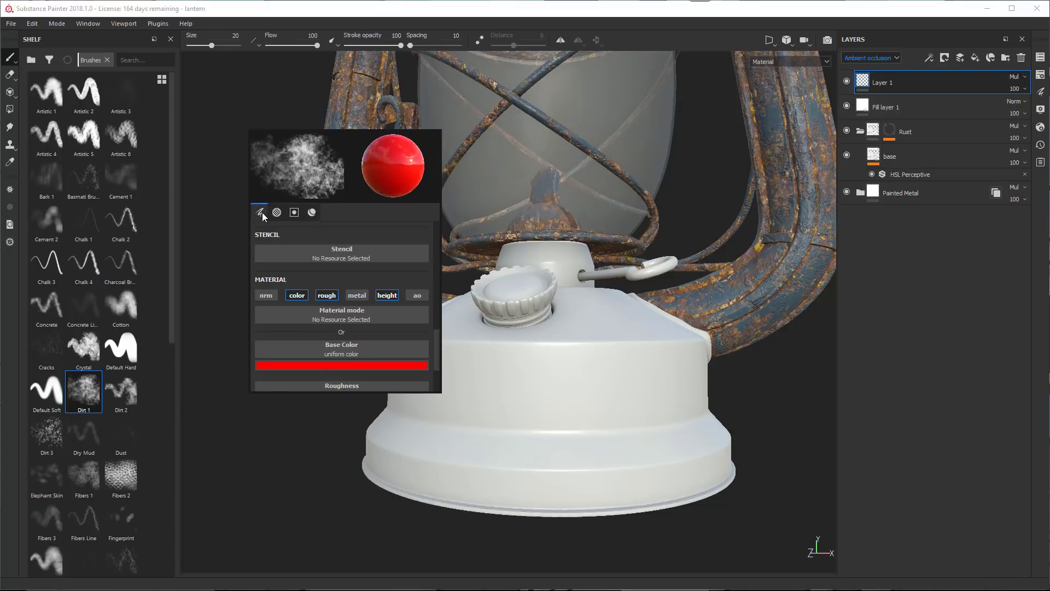
left_click(260, 212)
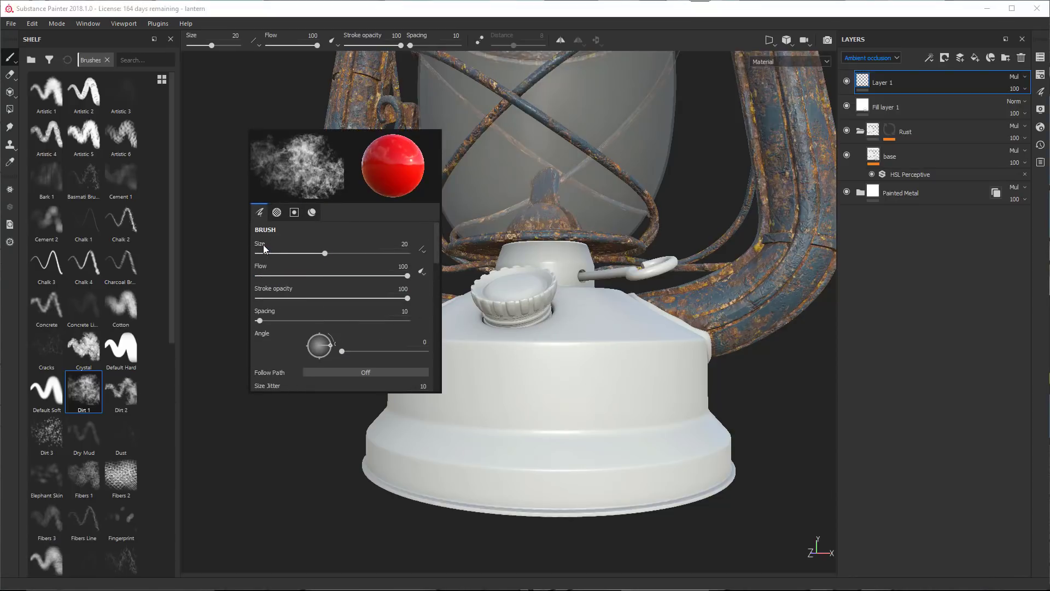
scroll(278, 251, "down", 3)
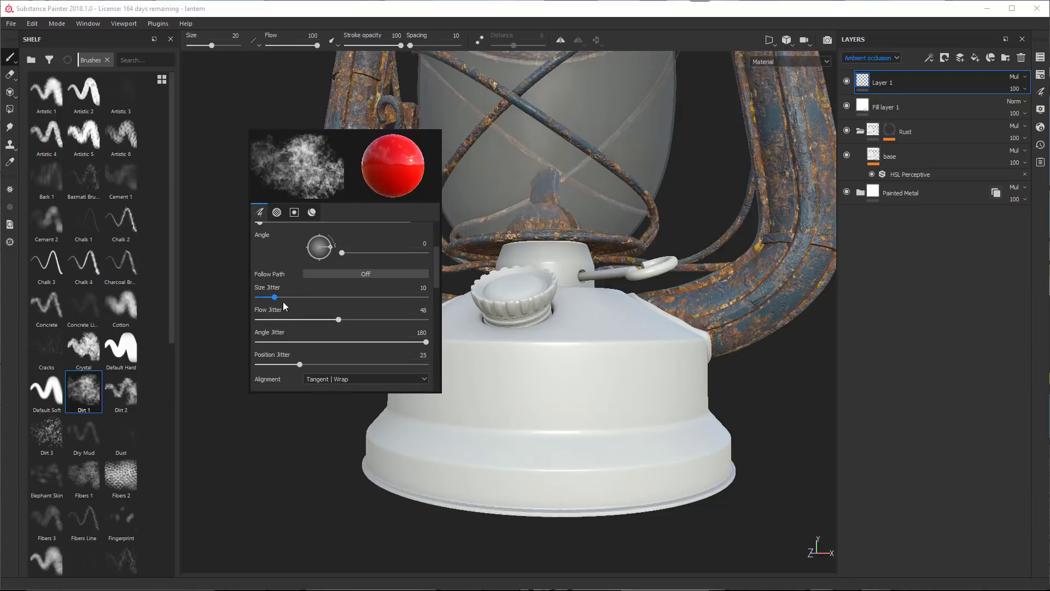
scroll(310, 302, "down", 1)
left_click(279, 214)
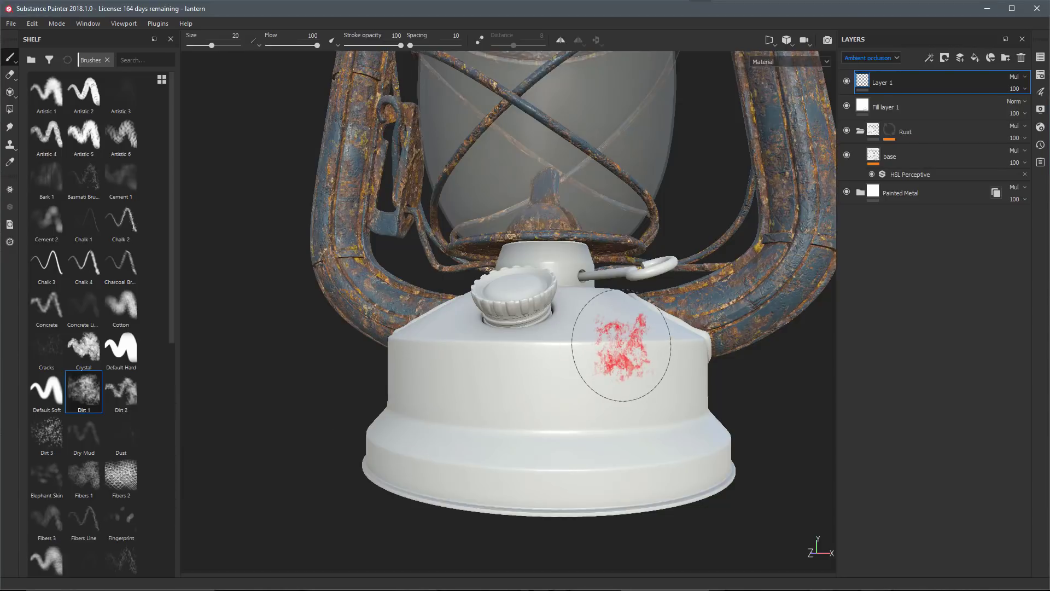
- Reduce the Dirt 1 brush size to 12.78 and paint a rough red patch across the front of the base, undoing the extra dab
mouse_move(622, 345)
right_mouse_down("ctrl")
mouse_move(610, 345)
mouse_move(649, 350)
right_mouse_up("ctrl")
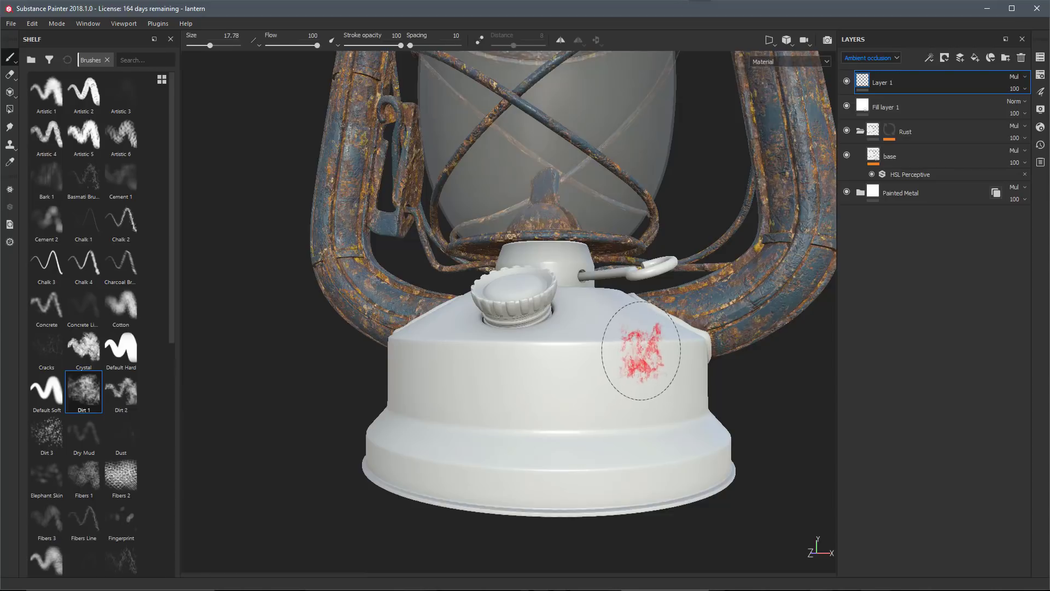
mouse_move(649, 320)
left_mouse_down()
mouse_move(637, 350)
mouse_move(459, 355)
mouse_move(635, 359)
mouse_move(493, 369)
left_mouse_up()
scroll(638, 428, "up", 4)
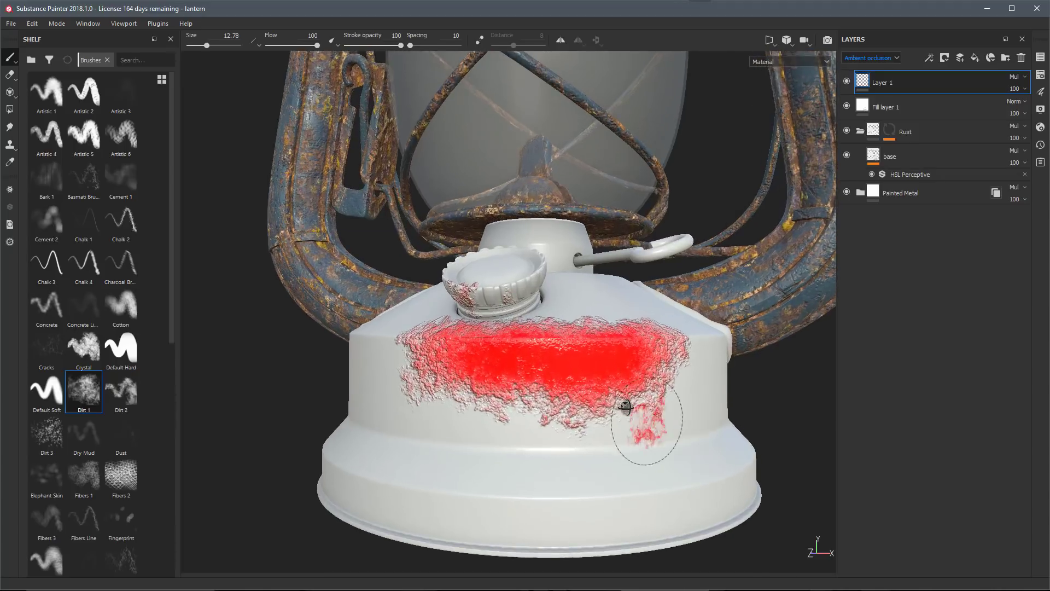
left_click(664, 417)
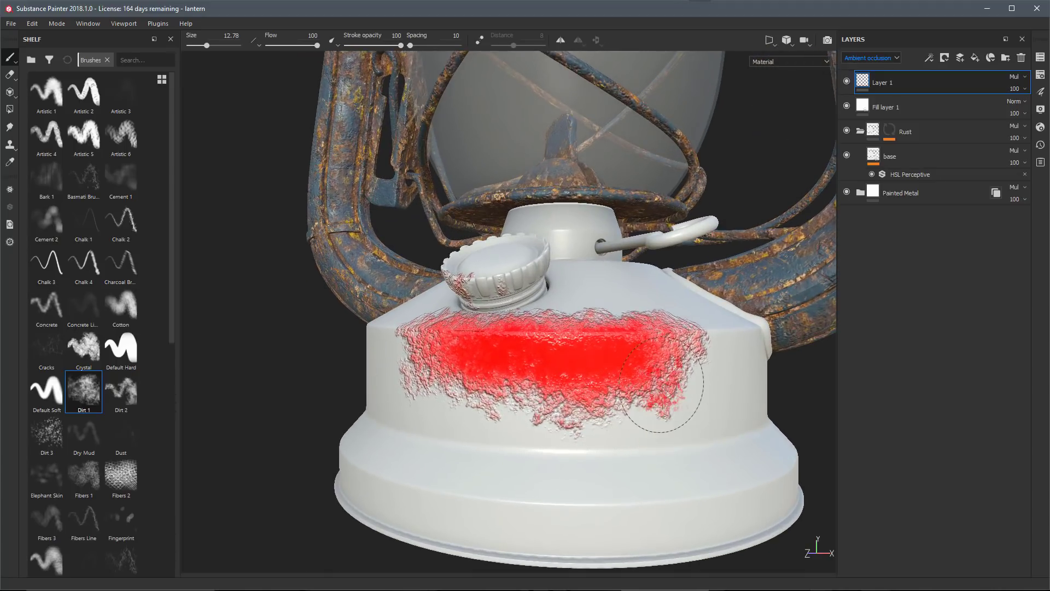
key("ctrl+z")
- Examine the Dirt 1 brush's material settings for base color, roughness and height
right_click(281, 295)
left_click(336, 299)
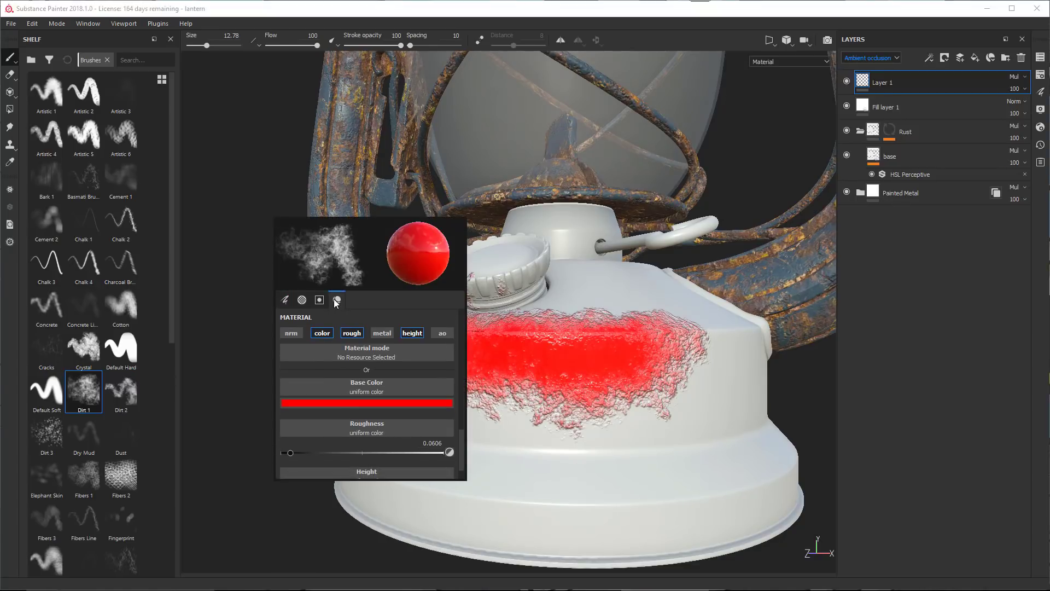
scroll(336, 398, "down", 1)
left_click_drag(305, 474, 277, 485)
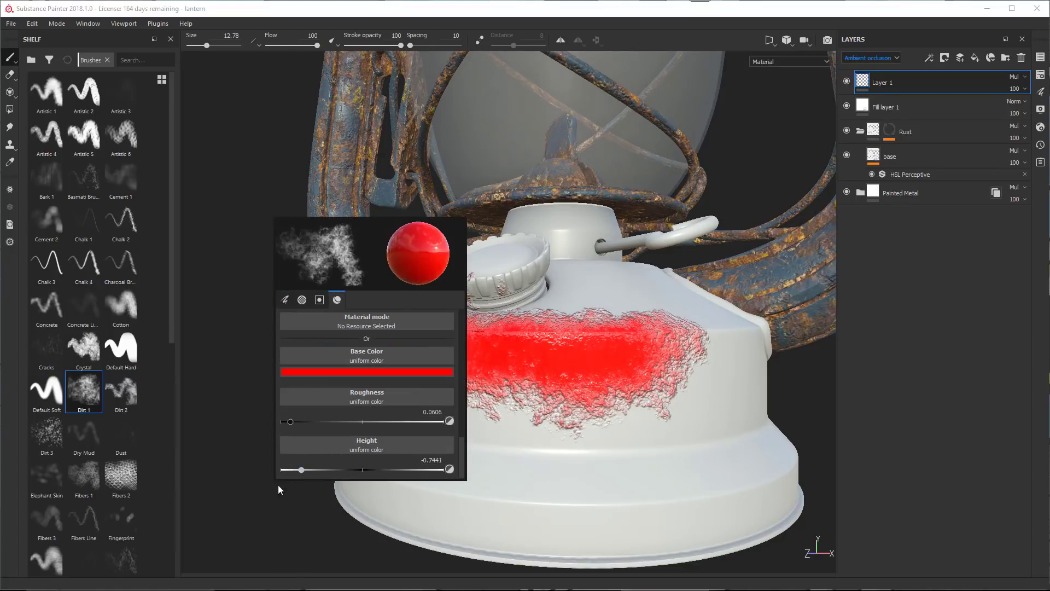
left_click(719, 410)
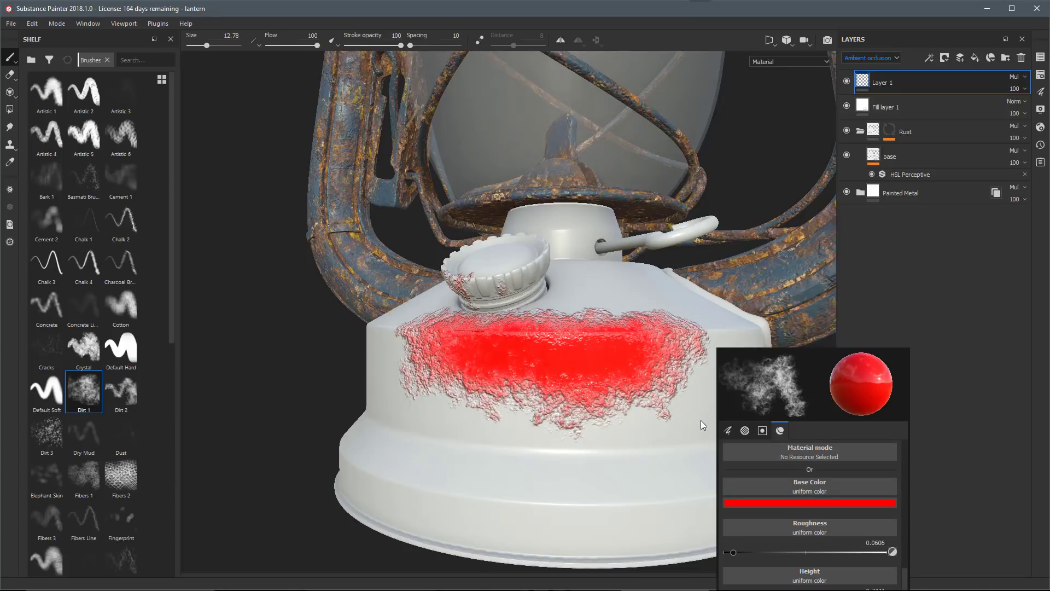
- Reduce the Dirt 1 brush size to 7.47 and paint a second rough red patch across the lower right of the base
mouse_move(712, 416)
left_mouse_down()
mouse_move(733, 416)
mouse_move(673, 454)
mouse_move(585, 466)
mouse_move(749, 432)
mouse_move(553, 465)
left_mouse_up()
left_click_drag(761, 432, 639, 365, "alt")
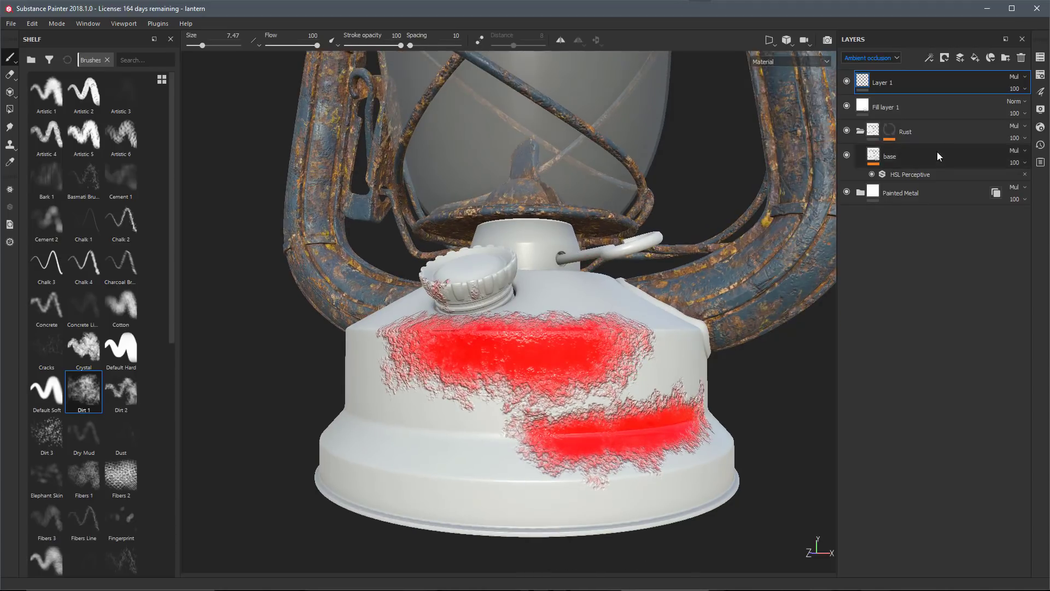
- Use the history to step back and forth through the strokes, and revert to the state just after the paint layer was added
left_click(1040, 145)
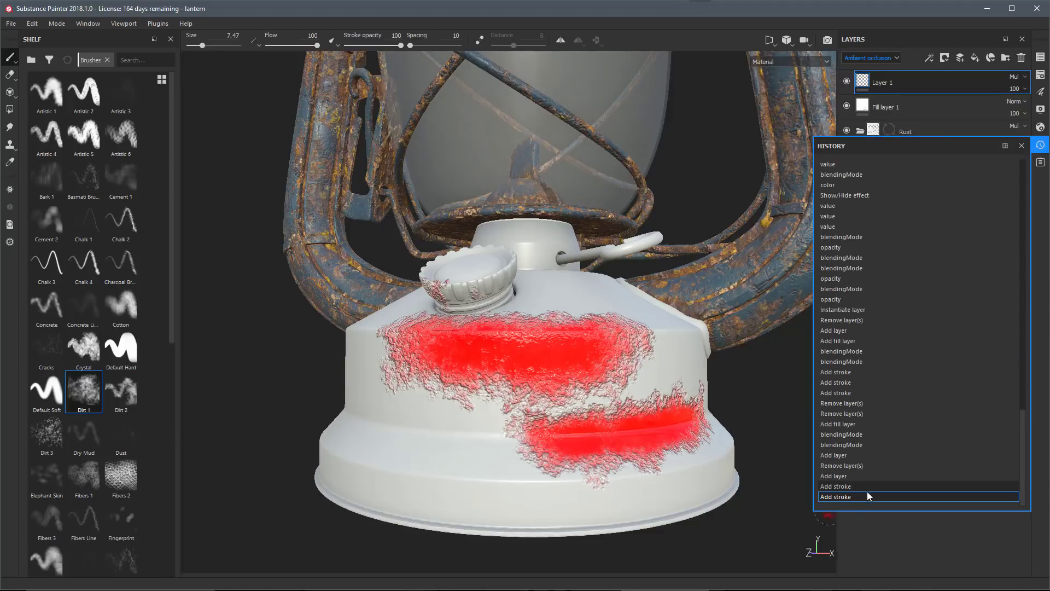
left_click(841, 485)
left_click(842, 477)
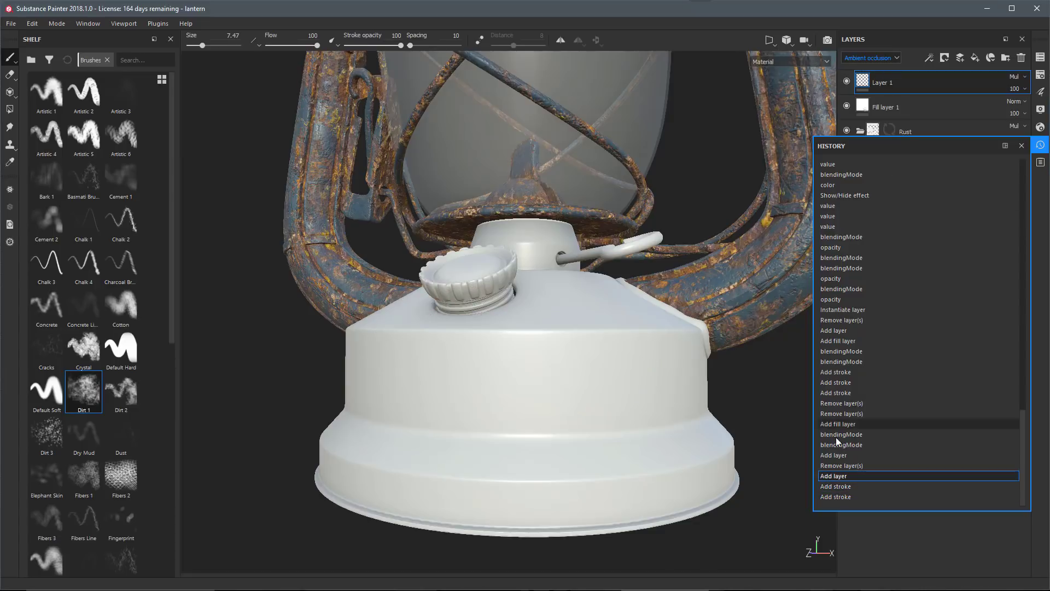
left_click(837, 486)
left_click(839, 497)
left_click(833, 475)
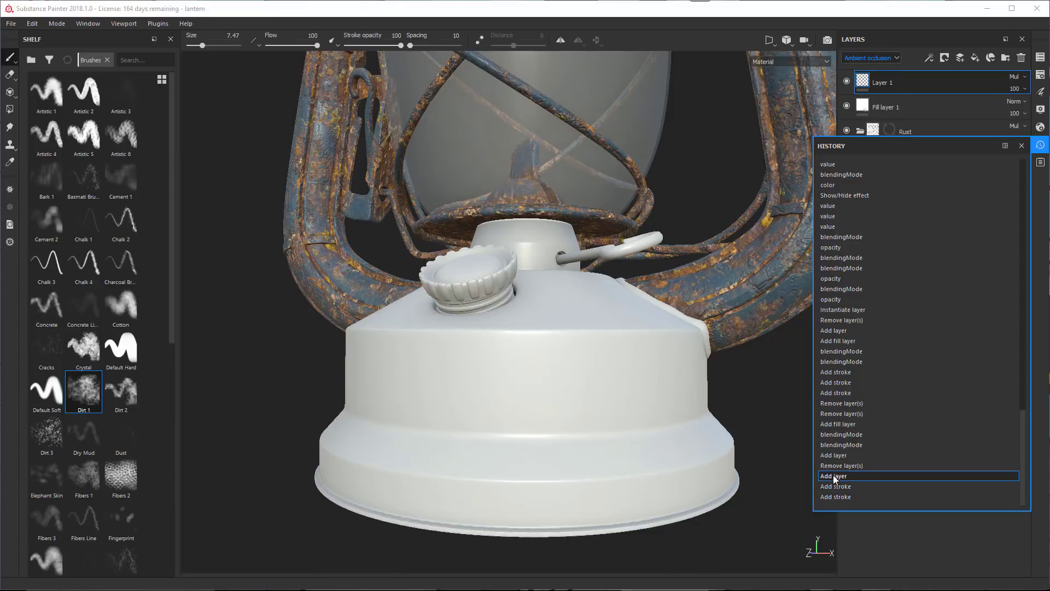
left_click(1020, 146)
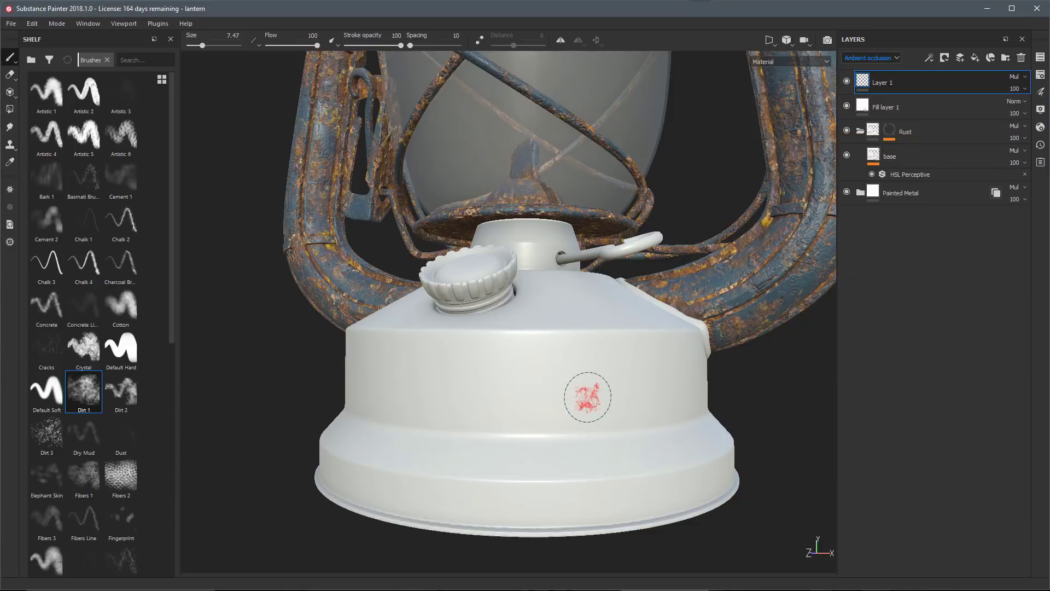
- Load the Default Soft brush preset and assign pen pressure to both its size and its flow
left_click(55, 390)
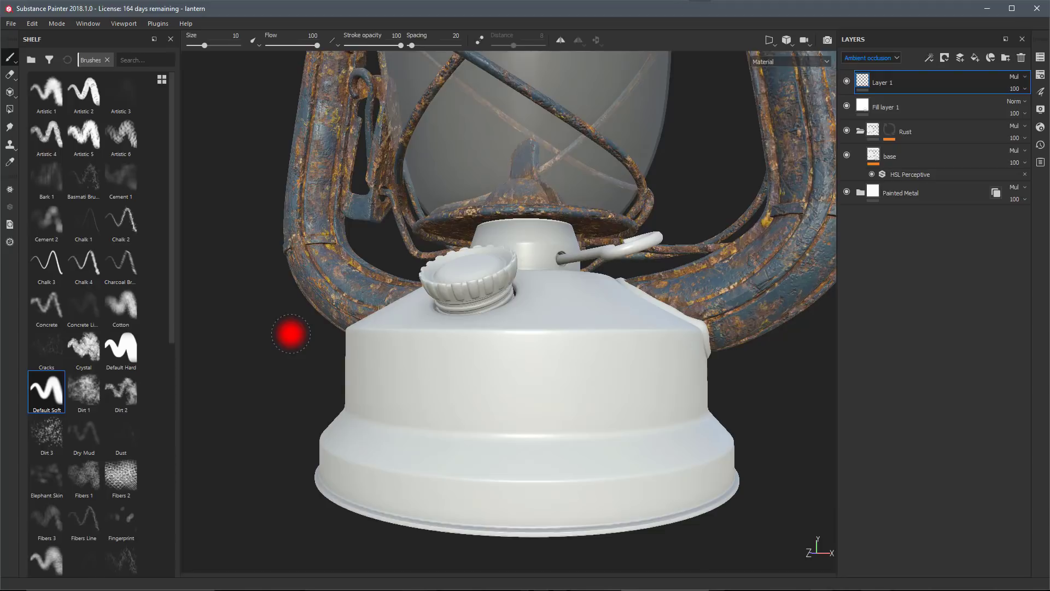
right_click(251, 270)
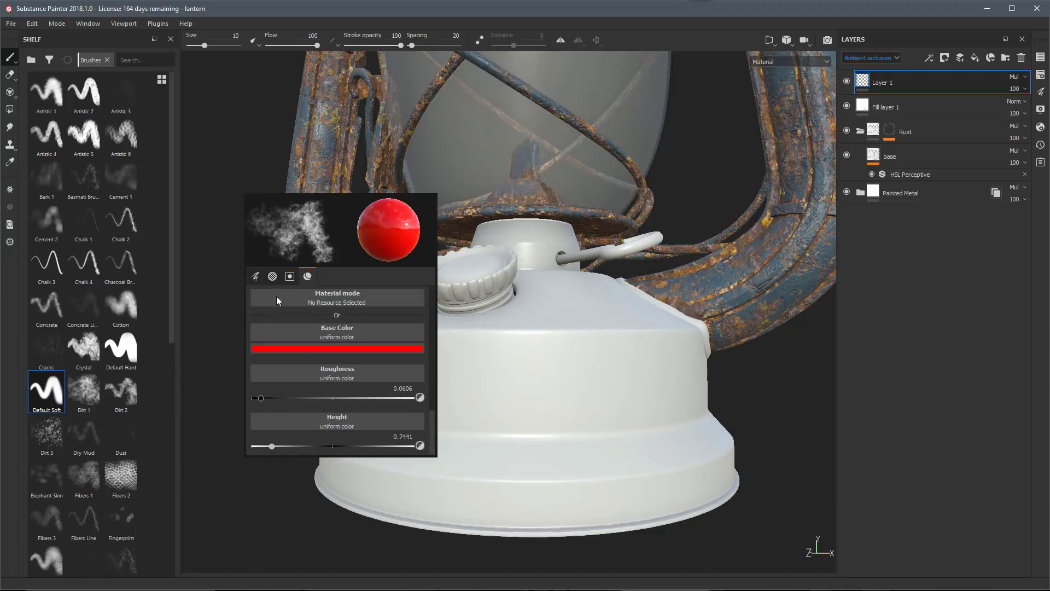
left_click(256, 276)
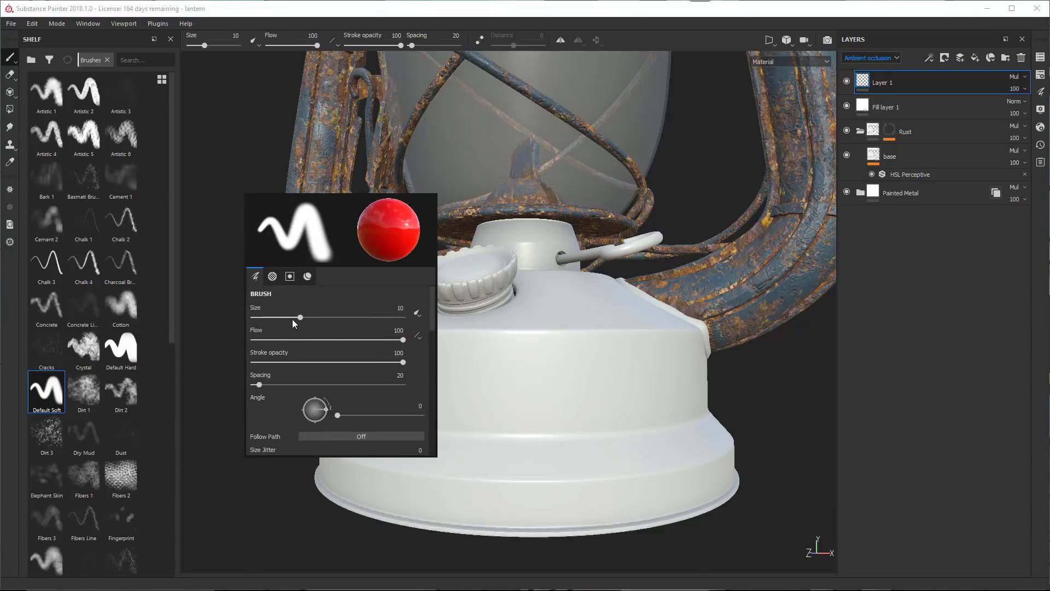
left_click(417, 313)
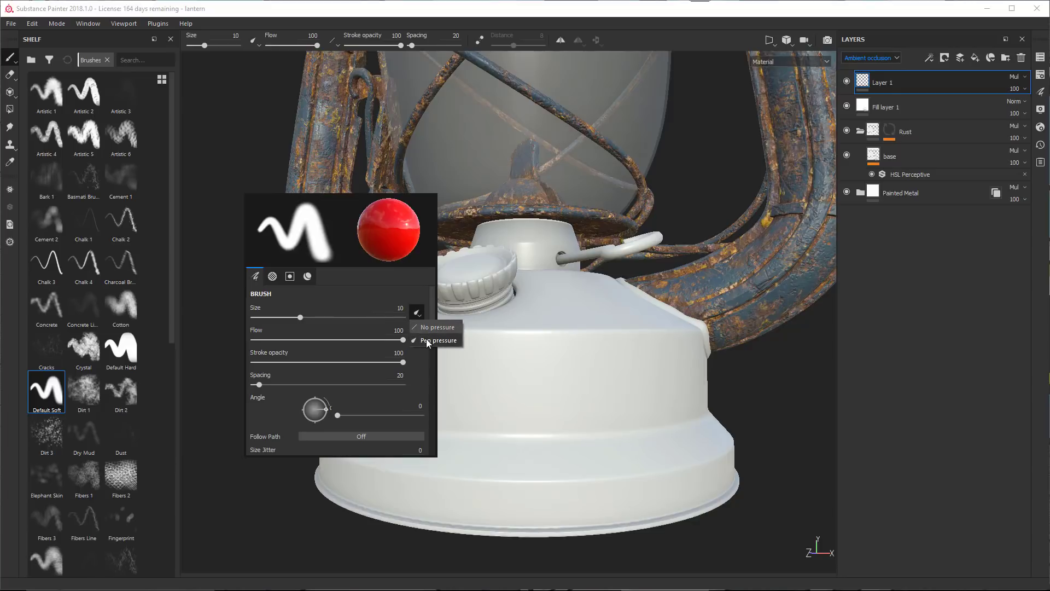
left_click(427, 342)
left_click(418, 337)
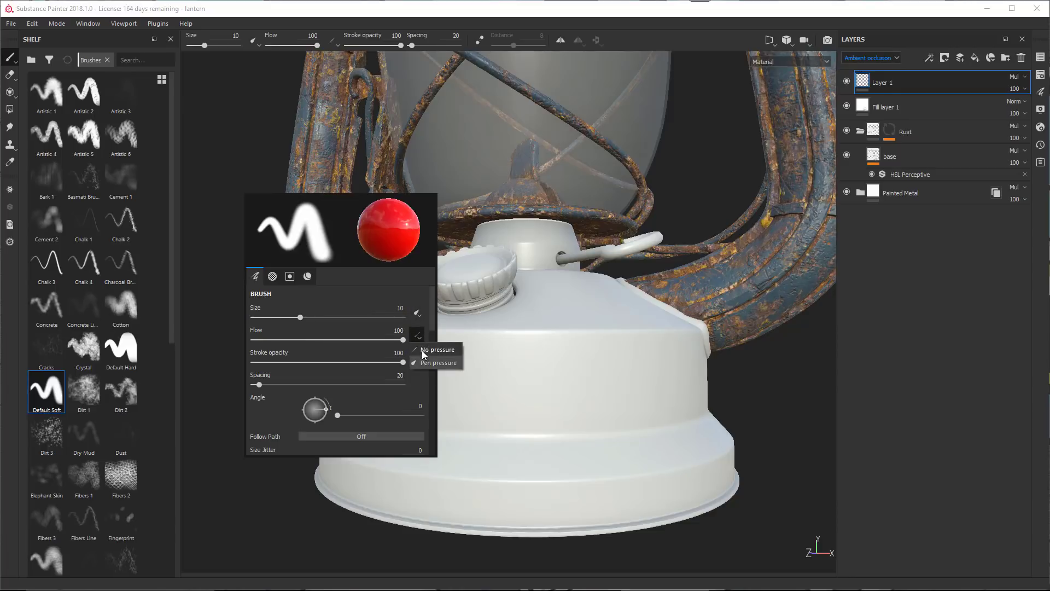
left_click(421, 361)
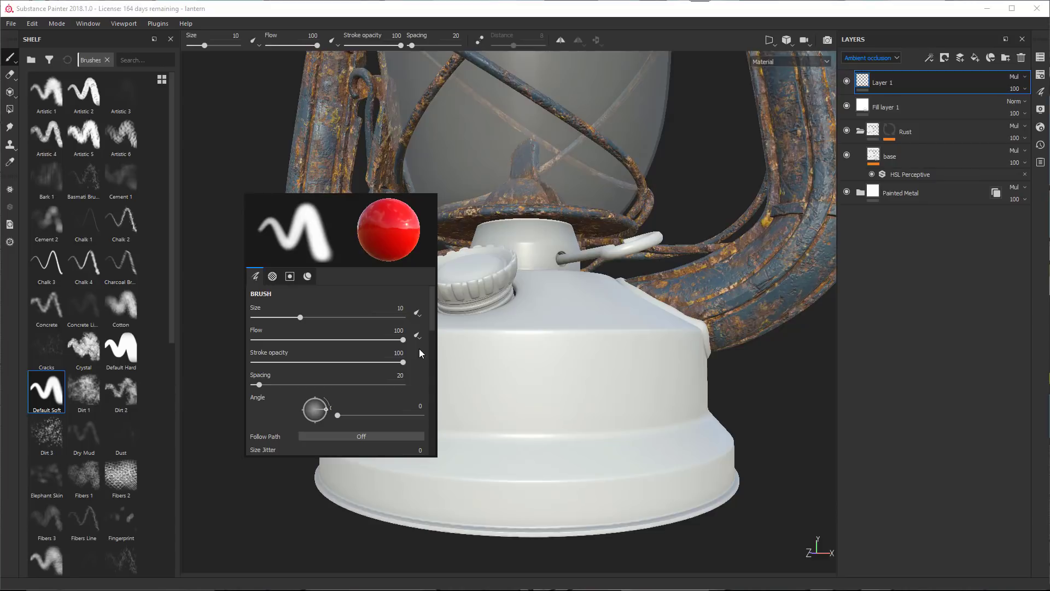
- Lower the stroke opacity to 22 and build up a soft red band across the front of the base with overlapping strokes
mouse_move(383, 362)
left_mouse_down()
mouse_move(293, 362)
mouse_move(396, 368)
mouse_move(295, 362)
left_mouse_up()
left_click(521, 375)
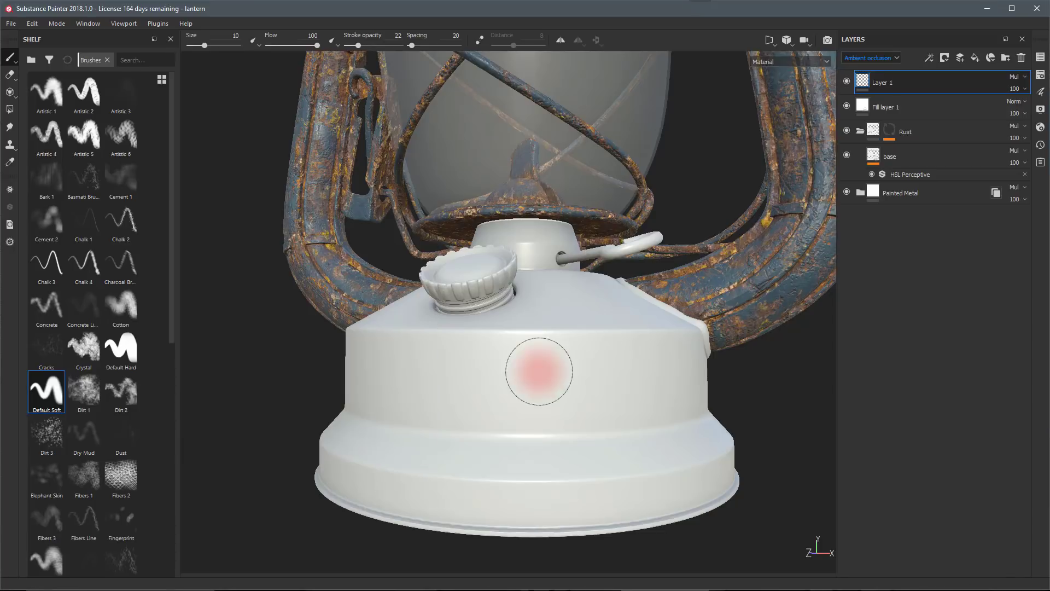
mouse_move(520, 376)
left_mouse_down()
mouse_move(471, 372)
mouse_move(567, 370)
mouse_move(461, 374)
mouse_move(429, 398)
mouse_move(572, 387)
mouse_move(562, 380)
left_mouse_up()
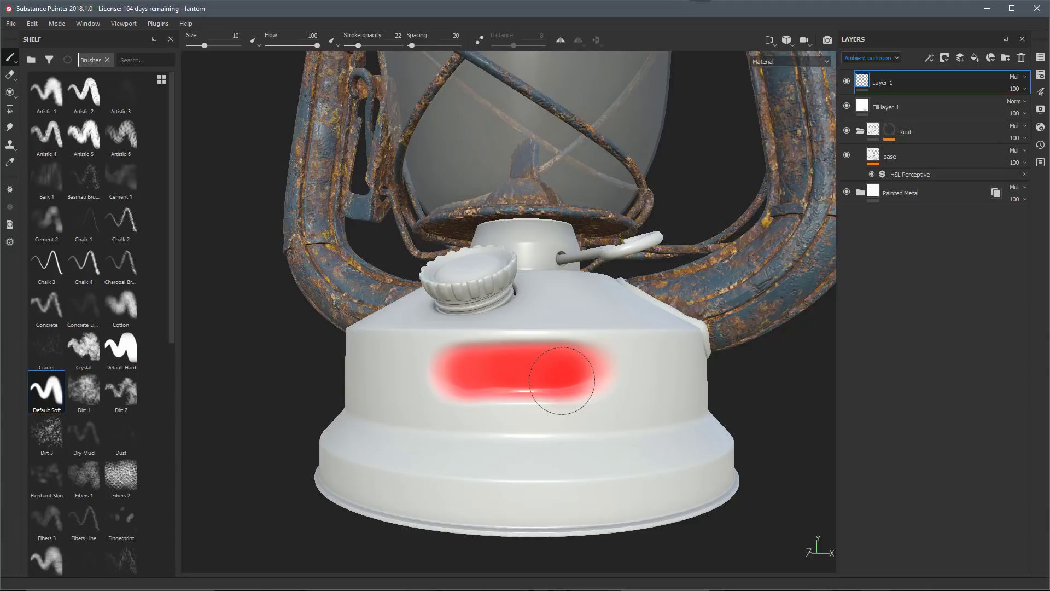
mouse_move(675, 399)
left_mouse_down("alt")
mouse_move(586, 394)
mouse_move(668, 434)
left_mouse_up("alt")
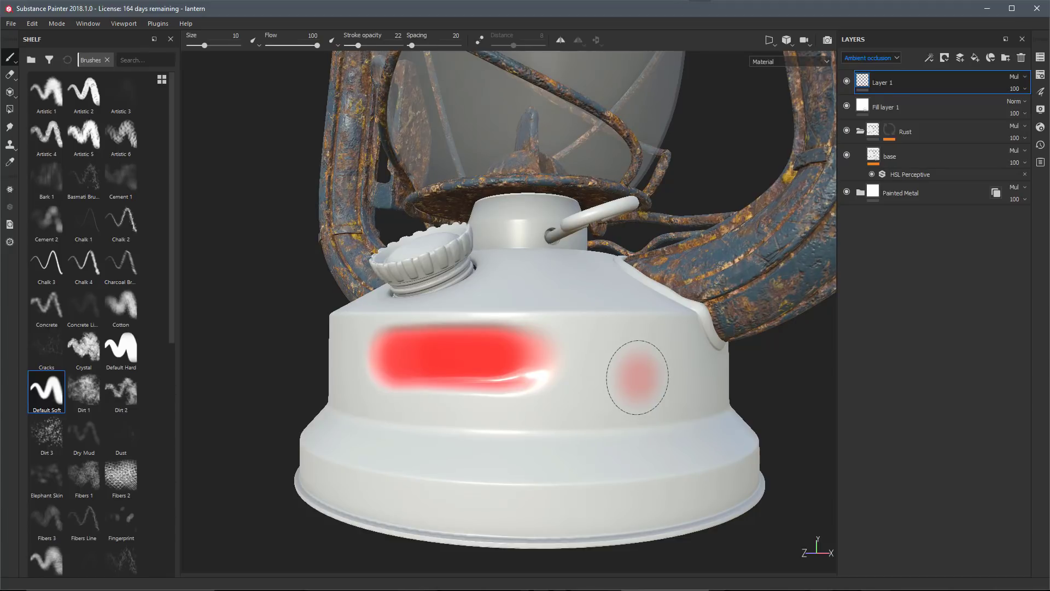
mouse_move(630, 373)
left_mouse_down()
mouse_move(624, 360)
mouse_move(575, 368)
mouse_move(638, 363)
mouse_move(564, 363)
mouse_move(648, 363)
mouse_move(516, 368)
mouse_move(637, 365)
mouse_move(520, 366)
mouse_move(567, 361)
left_mouse_up()
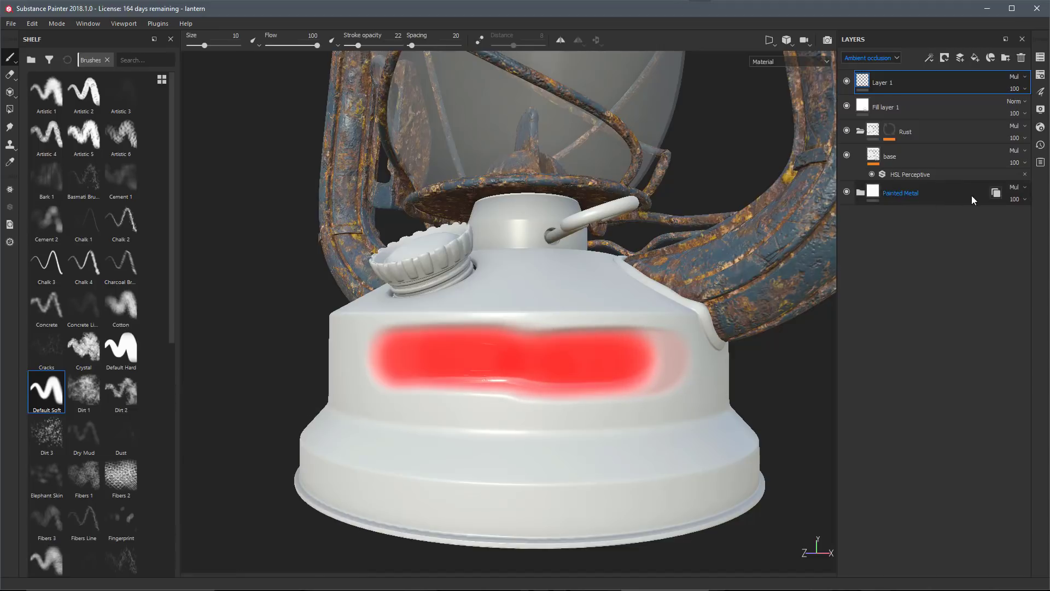
- Revert the history to the Add layer entry that precedes the soft brush strokes
left_click(1040, 162)
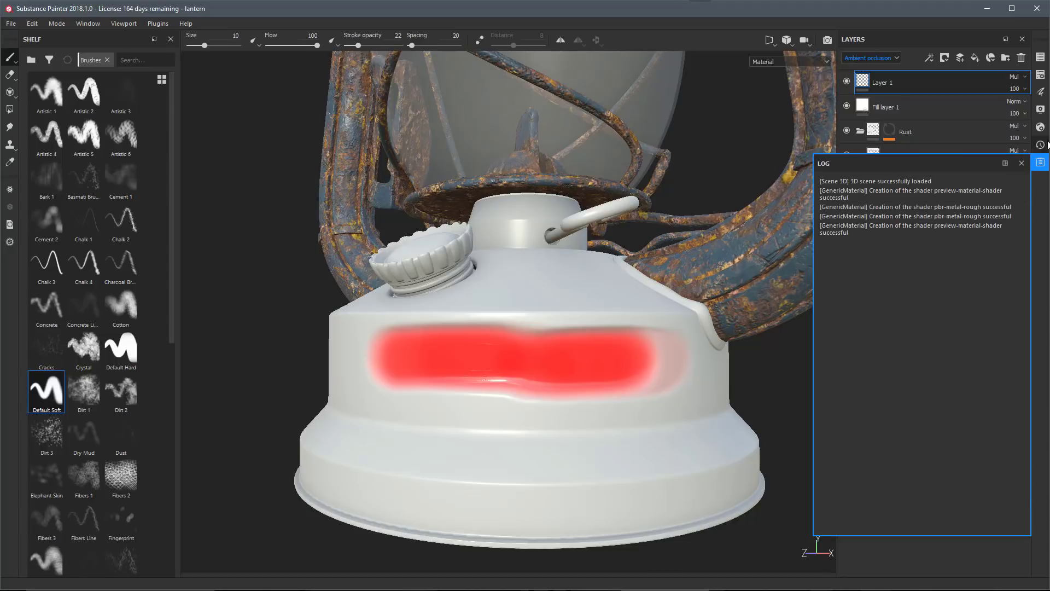
left_click(1045, 145)
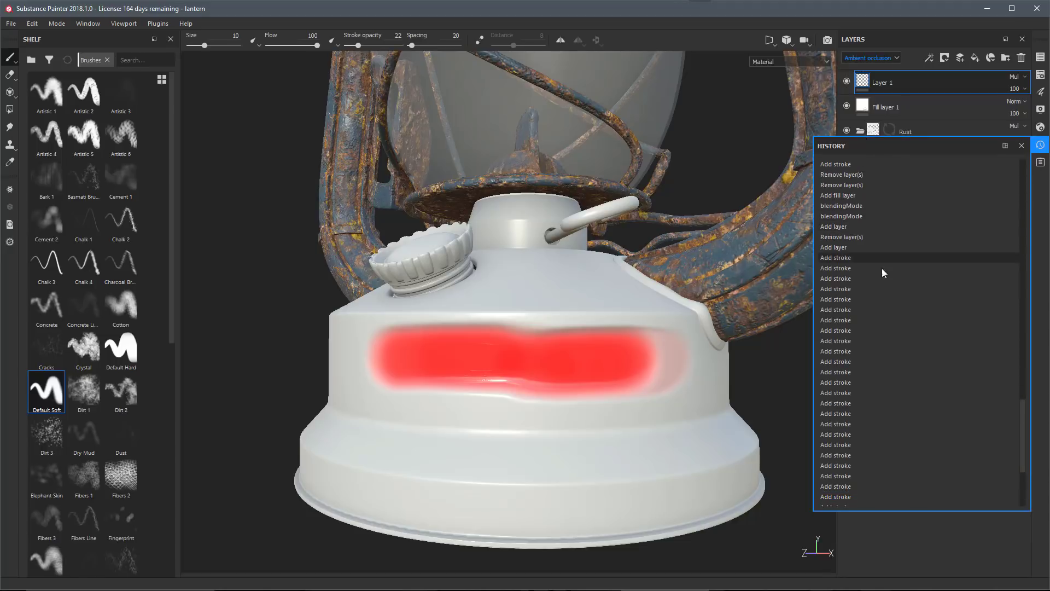
left_click(843, 249)
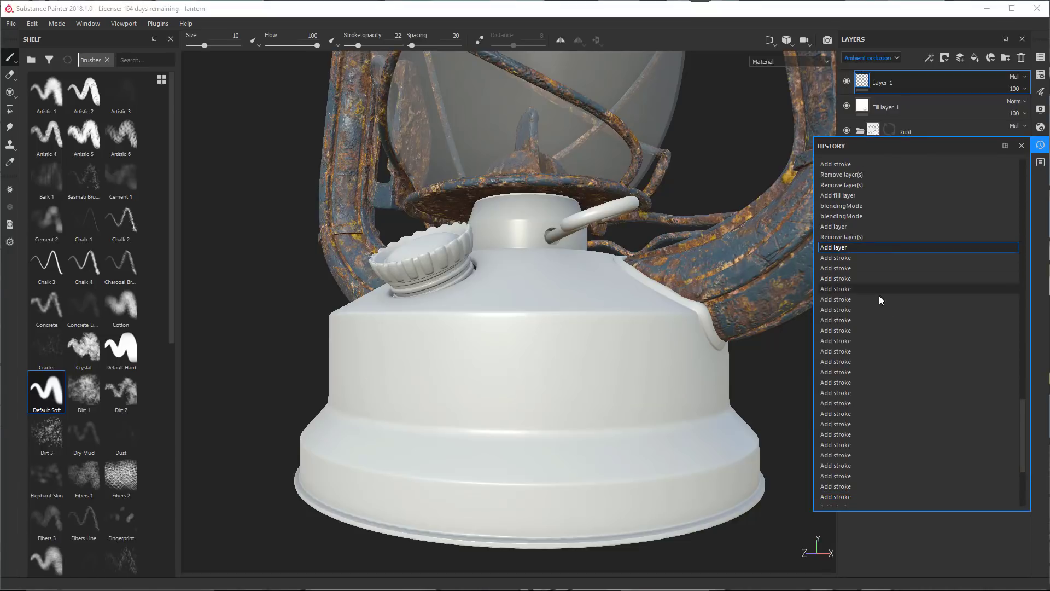
left_click(1021, 146)
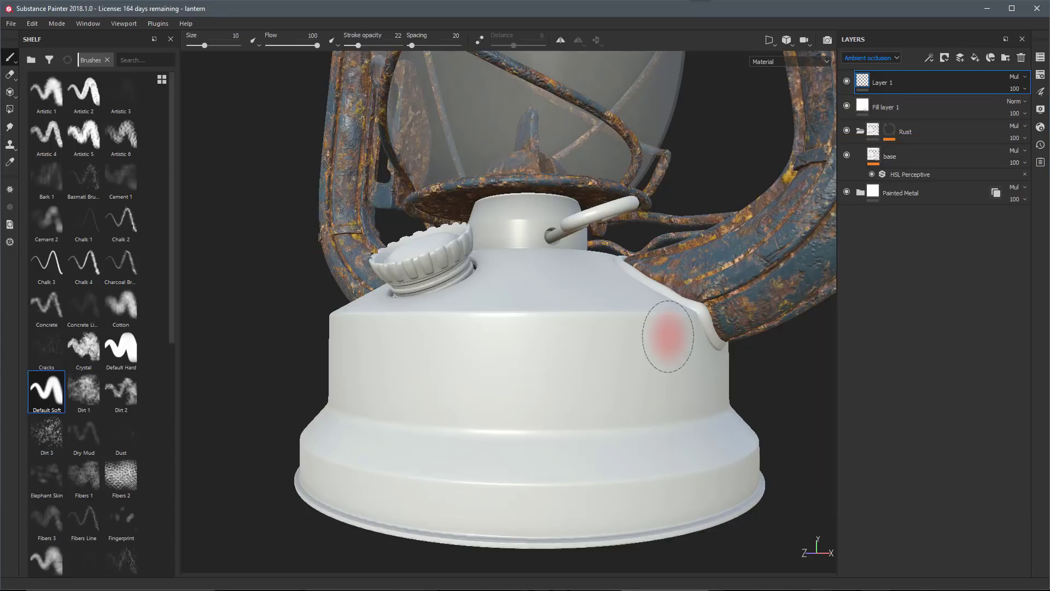
- Set the stroke opacity to 100 and the brush size to 5.57, testing them with a wavy stroke that is undone
right_click(257, 235)
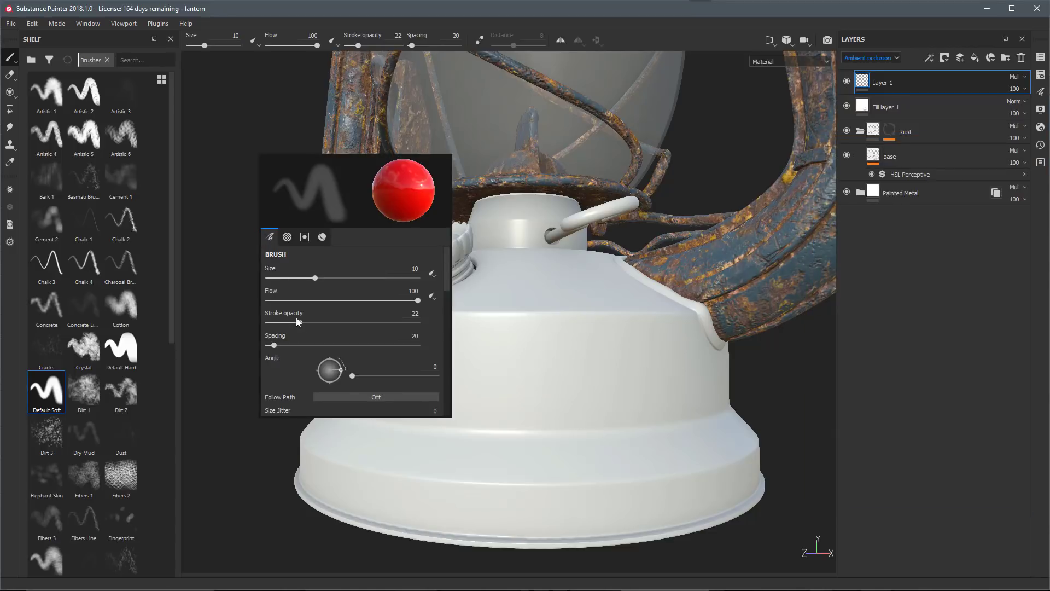
left_click_drag(300, 323, 420, 324)
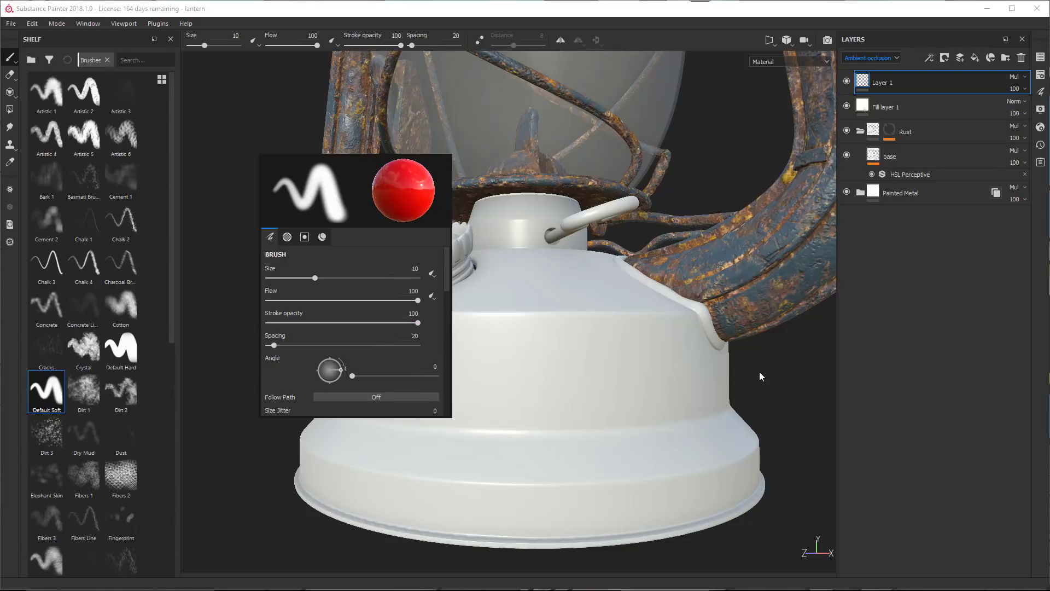
right_click_drag(608, 355, 583, 355, "ctrl")
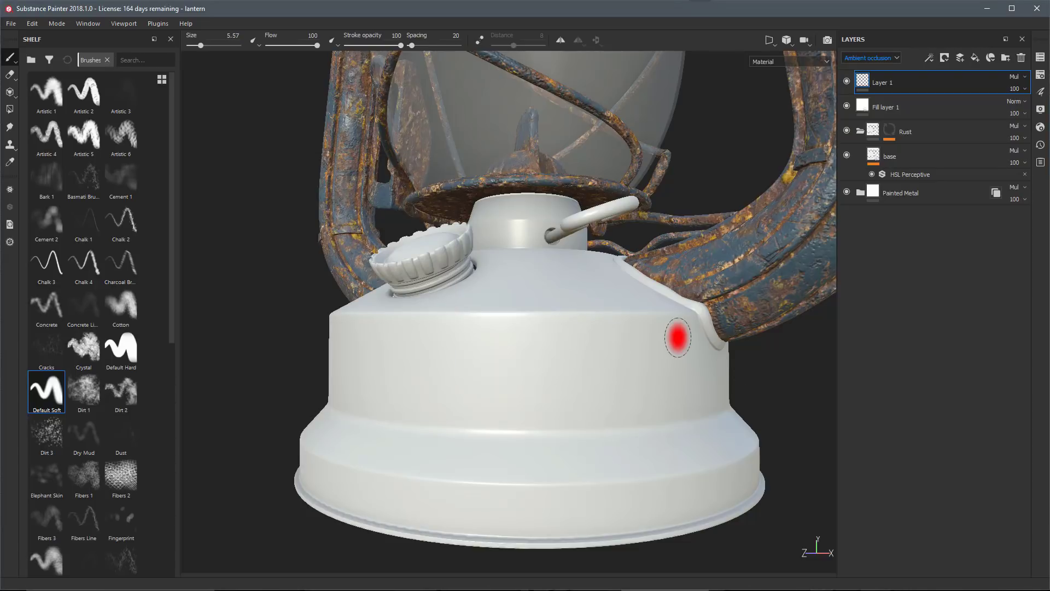
mouse_move(678, 338)
left_mouse_down()
mouse_move(670, 353)
mouse_move(616, 326)
mouse_move(377, 372)
left_mouse_up()
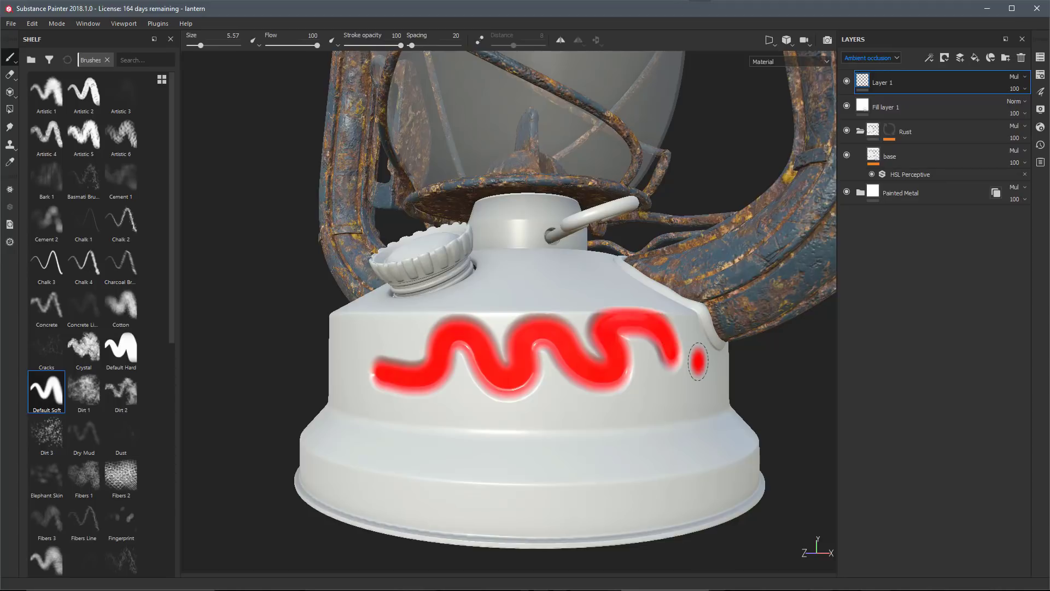
key("ctrl+z")
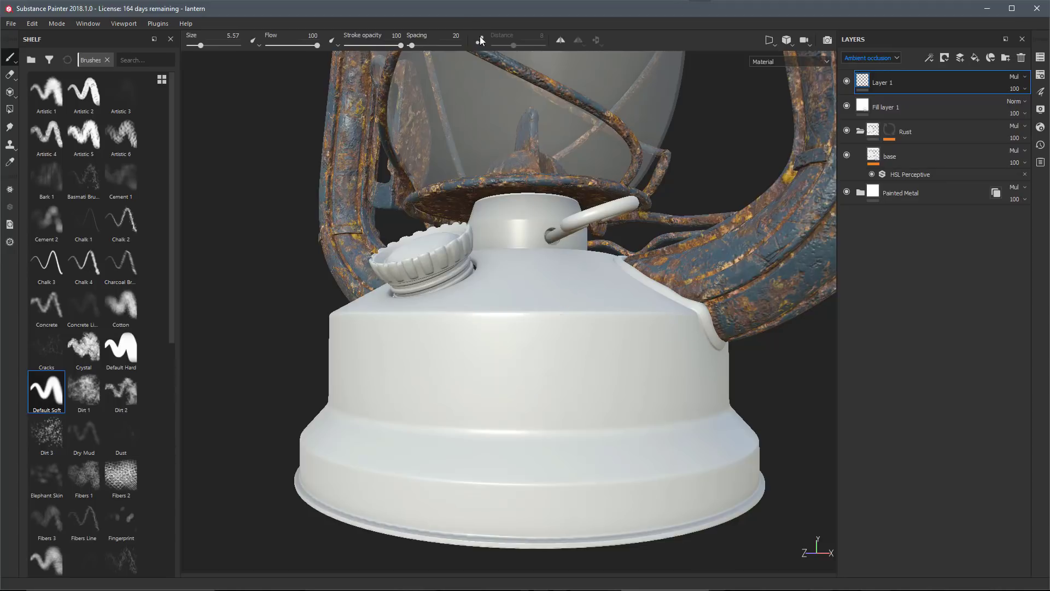
- Turn on Lazy Mouse with a distance of 8 and paint a smooth wavy red line across the front of the base
left_click(481, 40)
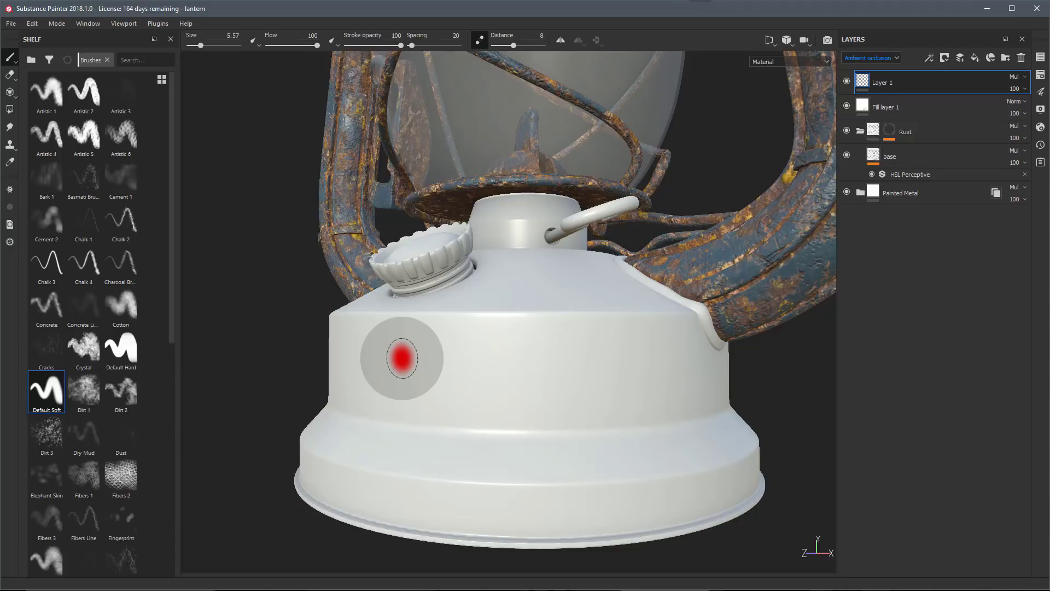
left_click_drag(403, 359, 368, 357)
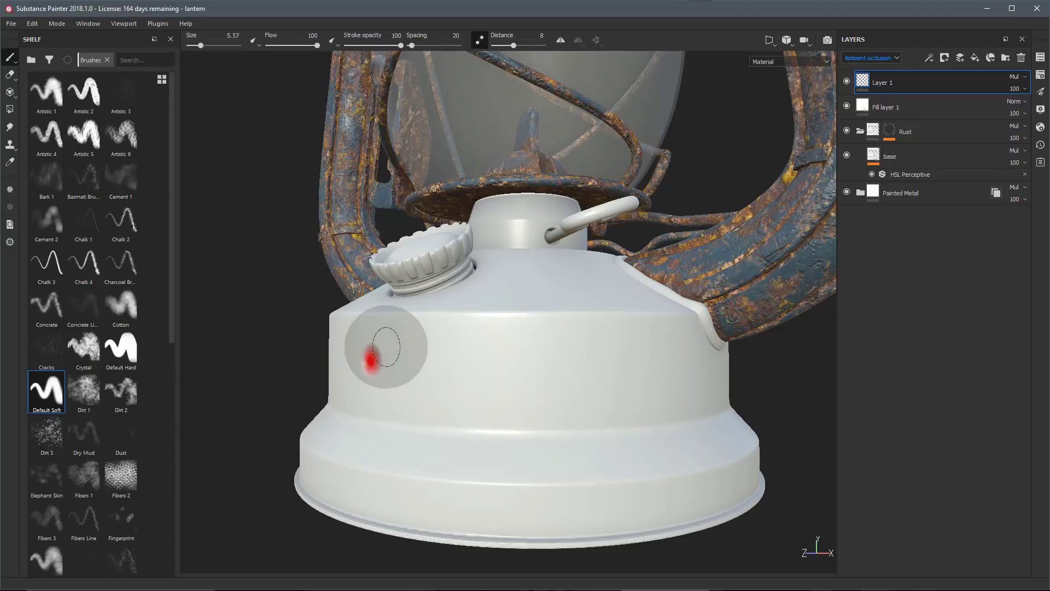
mouse_move(439, 362)
left_mouse_down()
mouse_move(481, 382)
mouse_move(511, 363)
mouse_move(574, 363)
mouse_move(598, 404)
mouse_move(678, 346)
mouse_move(703, 404)
mouse_move(691, 413)
mouse_move(686, 398)
left_mouse_up()
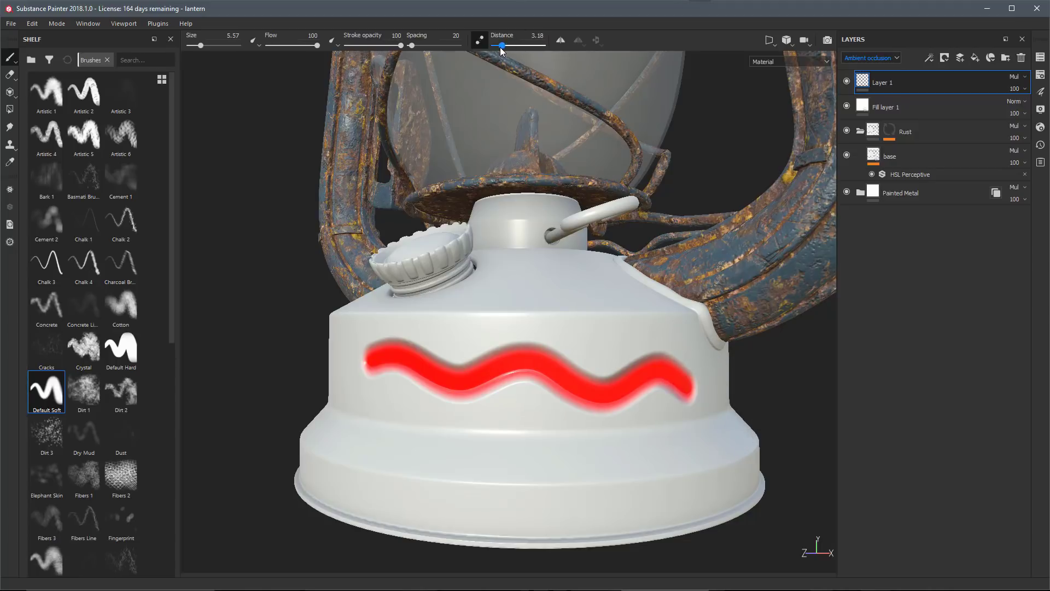
- Compare Lazy Mouse distances by painting one wavy stroke at 2.27 below the first line and another at 16.59 across it
left_click_drag(500, 47, 498, 47)
left_click_drag(382, 415, 544, 447)
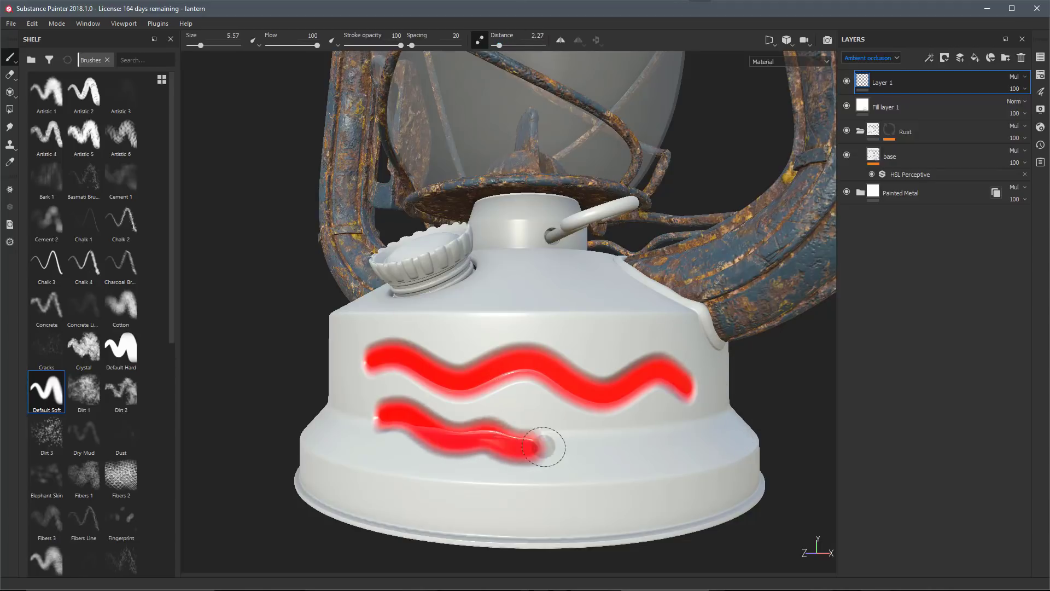
left_click_drag(533, 50, 535, 47)
mouse_move(427, 323)
left_mouse_down()
mouse_move(553, 422)
mouse_move(662, 364)
left_mouse_up()
left_click(580, 321)
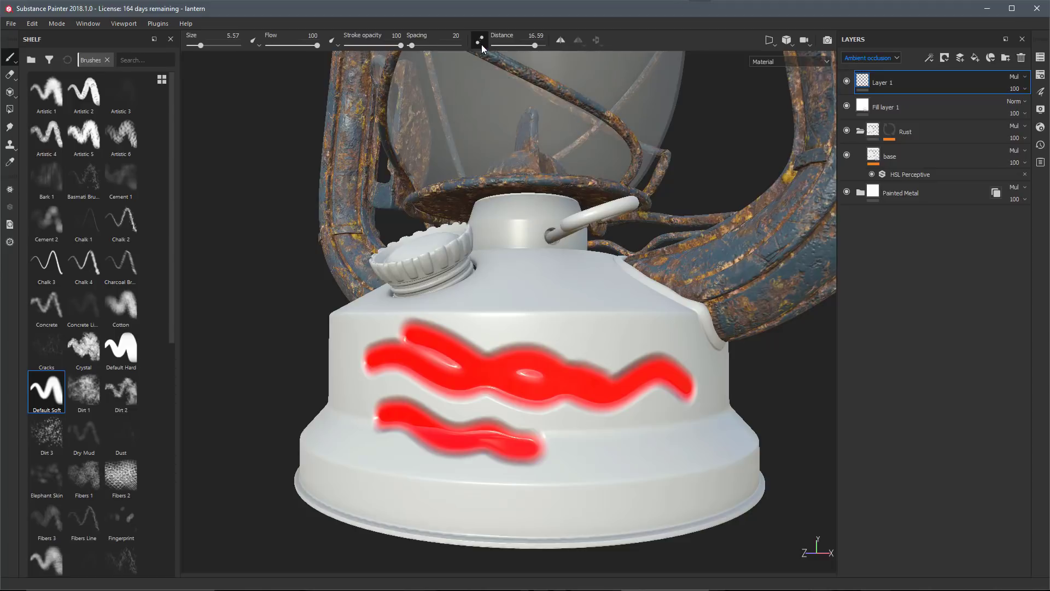
- Turn off Lazy Mouse and undo all the wavy test strokes on the base
left_click(481, 41)
key("ctrl+z")
key("ctrl+z")
key("ctrl+z")
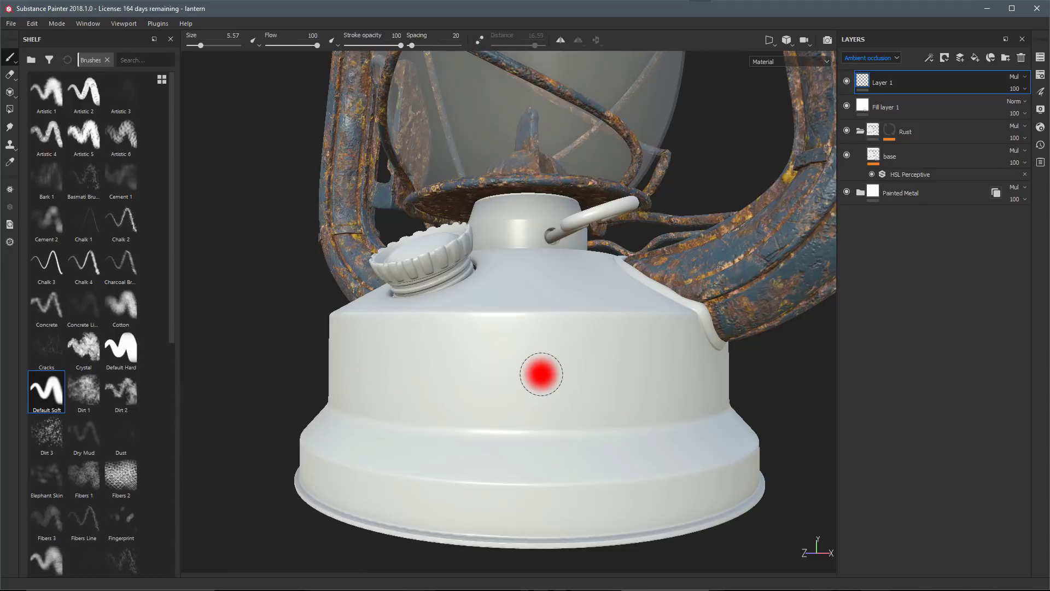
- Turn on symmetry and paint winding red strokes mirrored across the center of the base's front
mouse_move(556, 366)
left_mouse_down("alt")
mouse_move(492, 326)
mouse_move(617, 348)
mouse_move(638, 312)
mouse_move(638, 350)
mouse_move(611, 407)
mouse_move(582, 359)
mouse_move(580, 437)
mouse_move(636, 423)
left_mouse_up("alt")
left_click(561, 40)
left_click(636, 423)
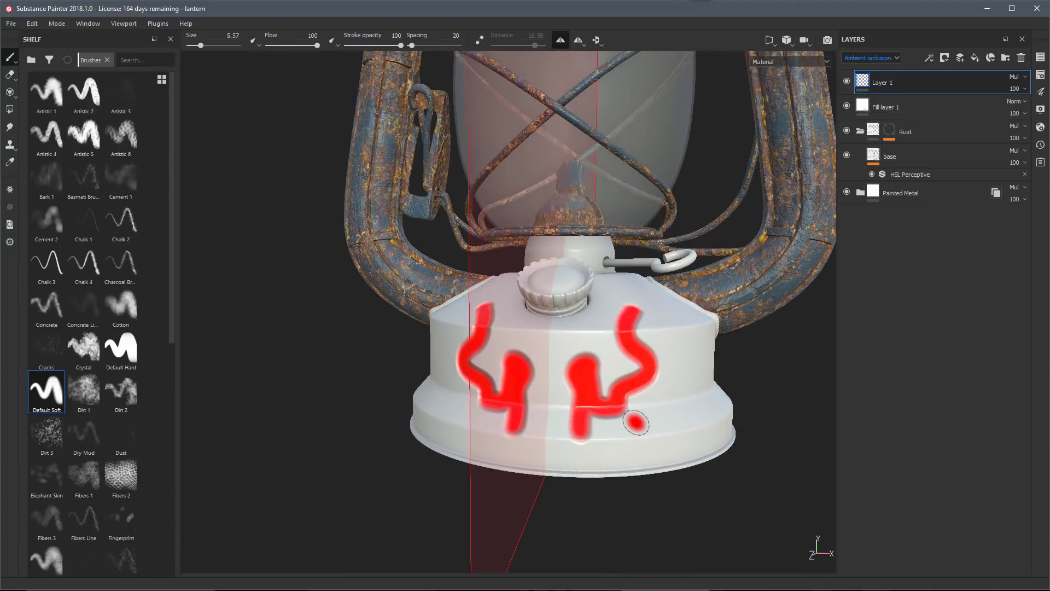
- Try the Mirror Y symmetry plane, switch symmetry to Mirror Z, and open the options for showing or hiding the plane
left_click(579, 38)
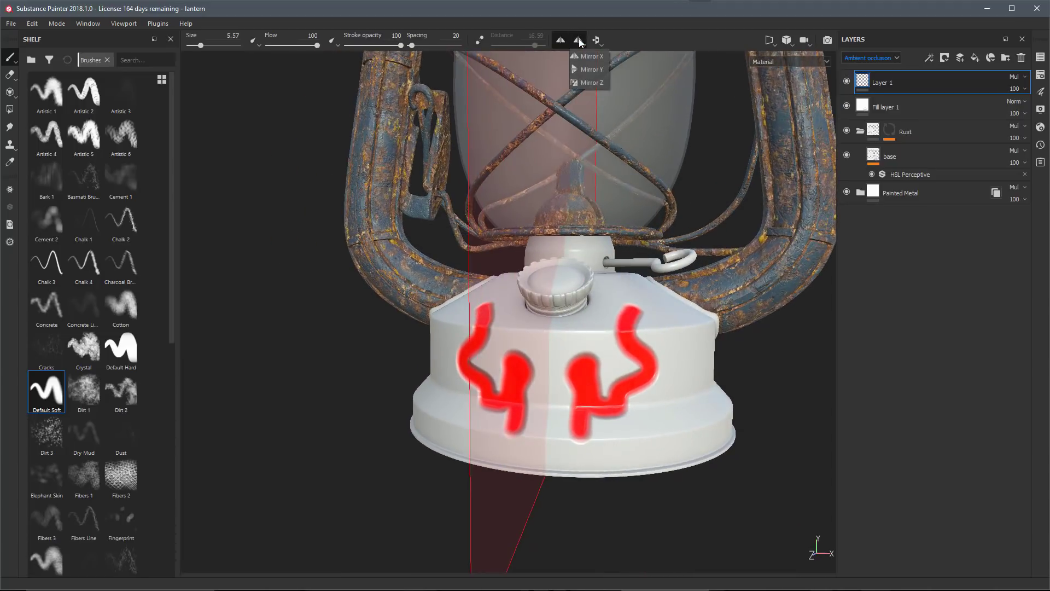
left_click(588, 69)
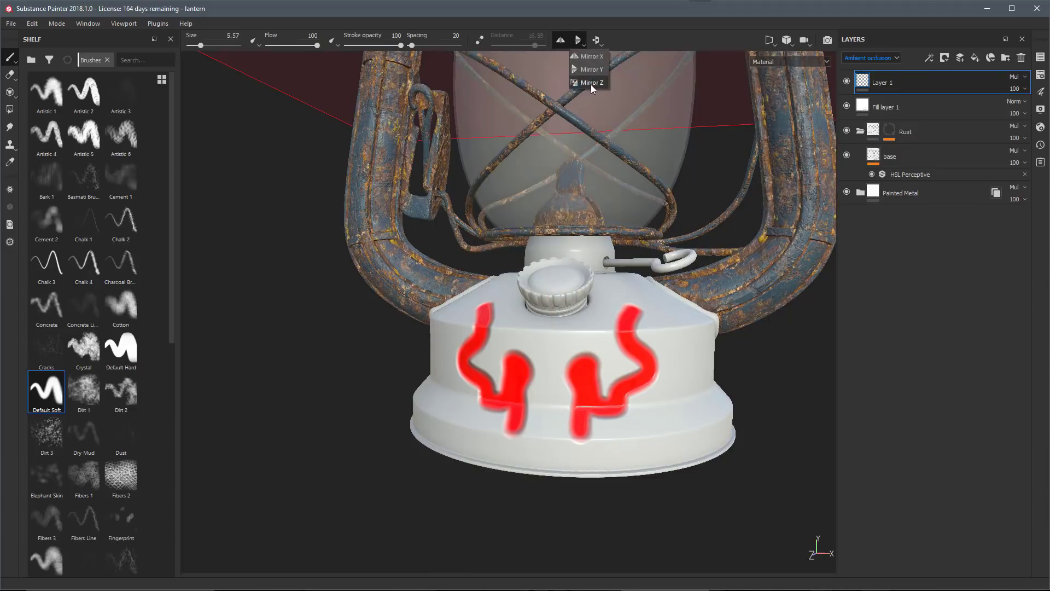
left_click(590, 83)
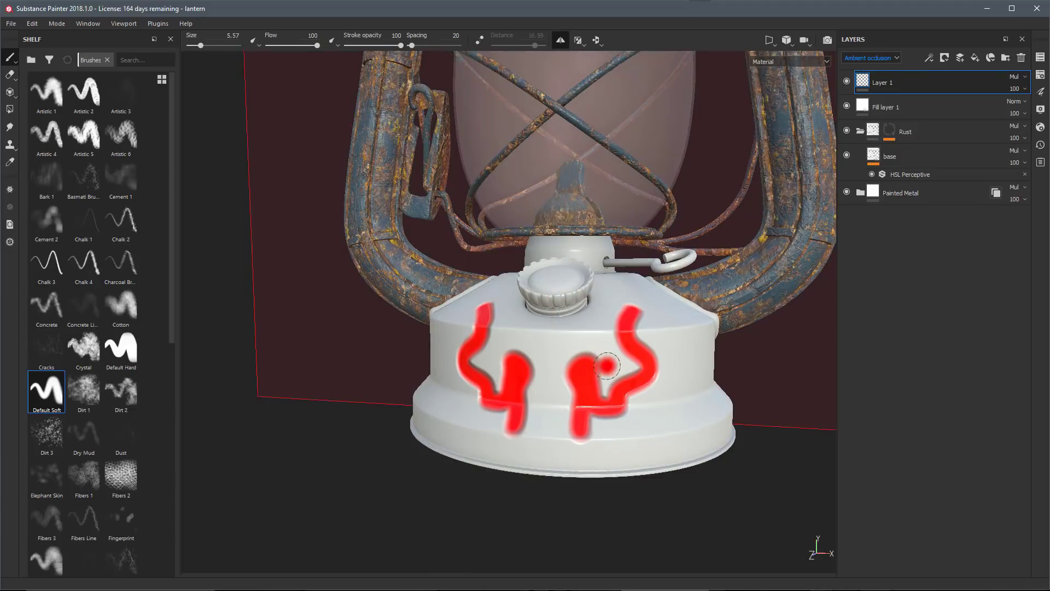
left_click_drag(608, 366, 574, 350, "alt")
left_click(598, 43)
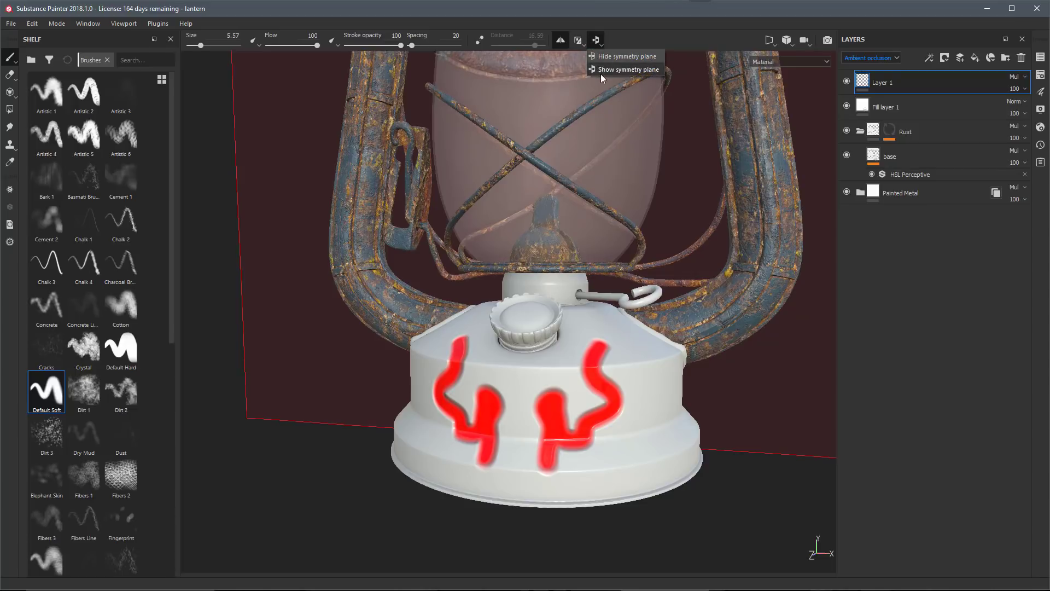
- Turn off symmetry and undo the mirrored red strokes on the base
key("l")
key("ctrl+z")
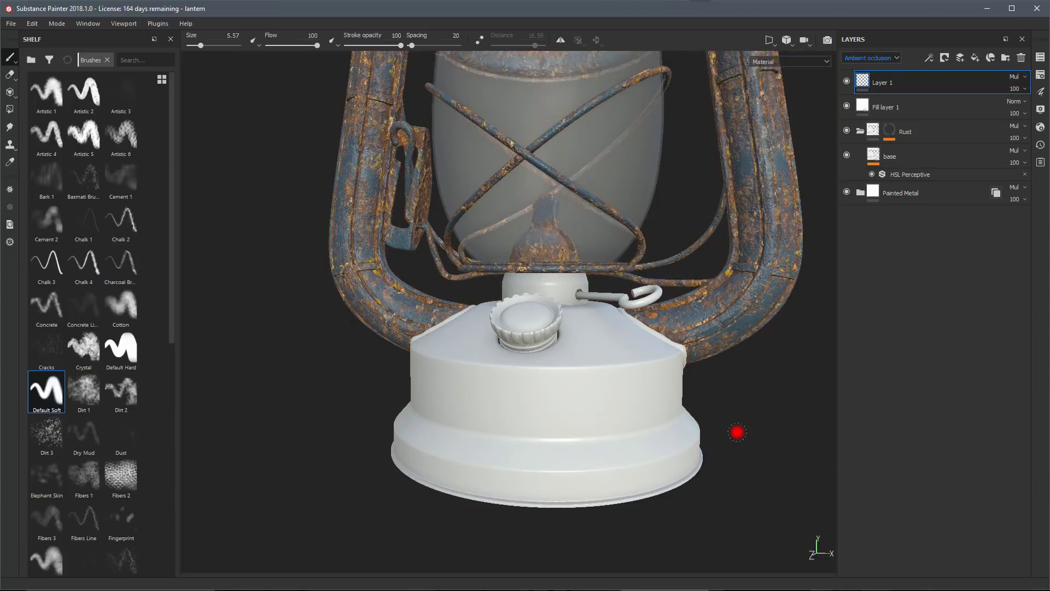
- Replace the Default Soft brush's Shape alpha with the Arrow Simple alpha
right_click(735, 370)
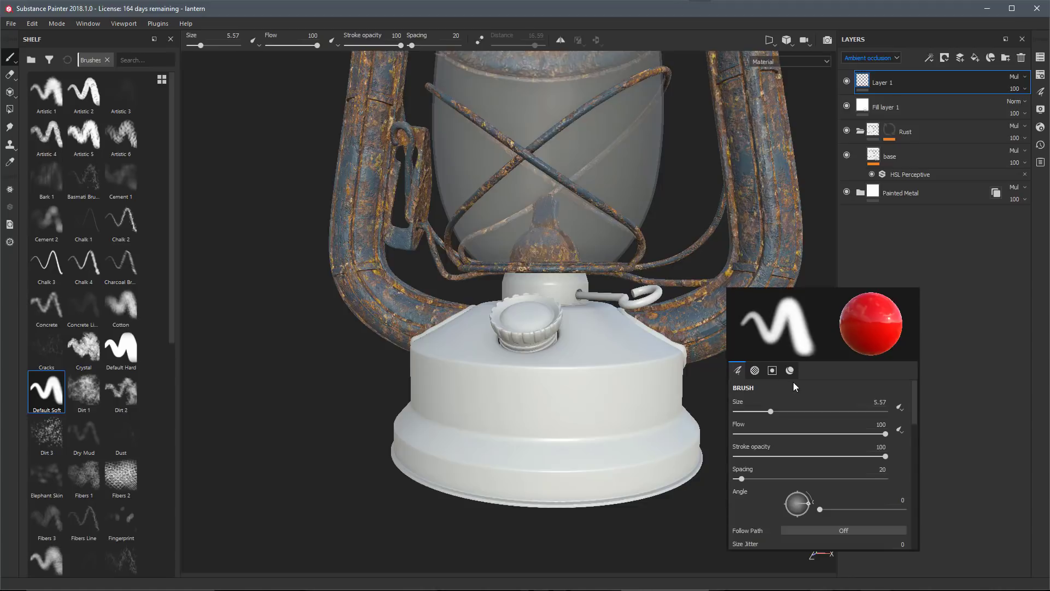
scroll(792, 392, "down", 3)
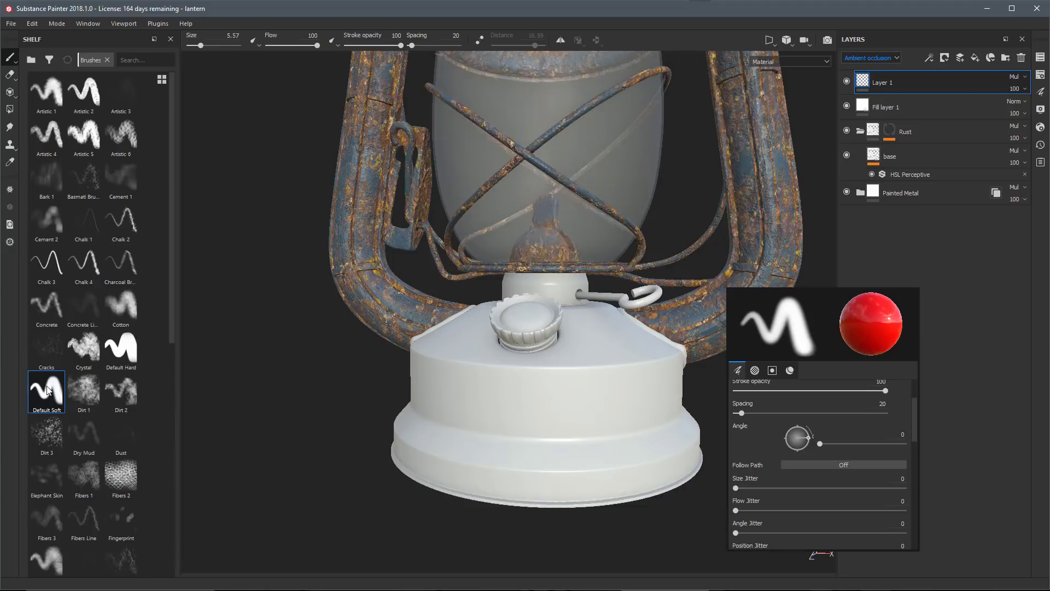
left_click(737, 372)
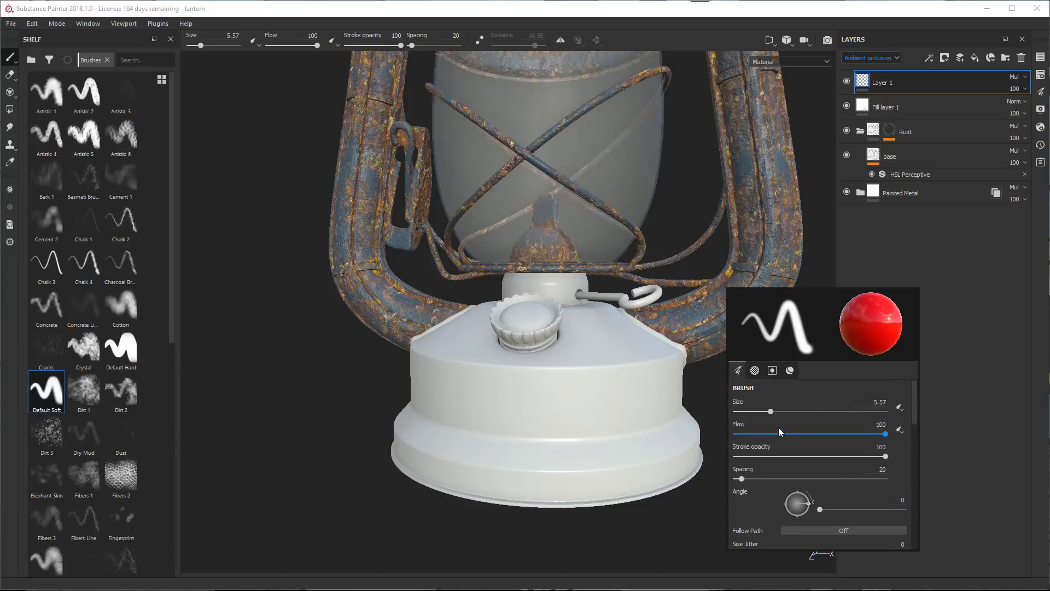
left_click(756, 370)
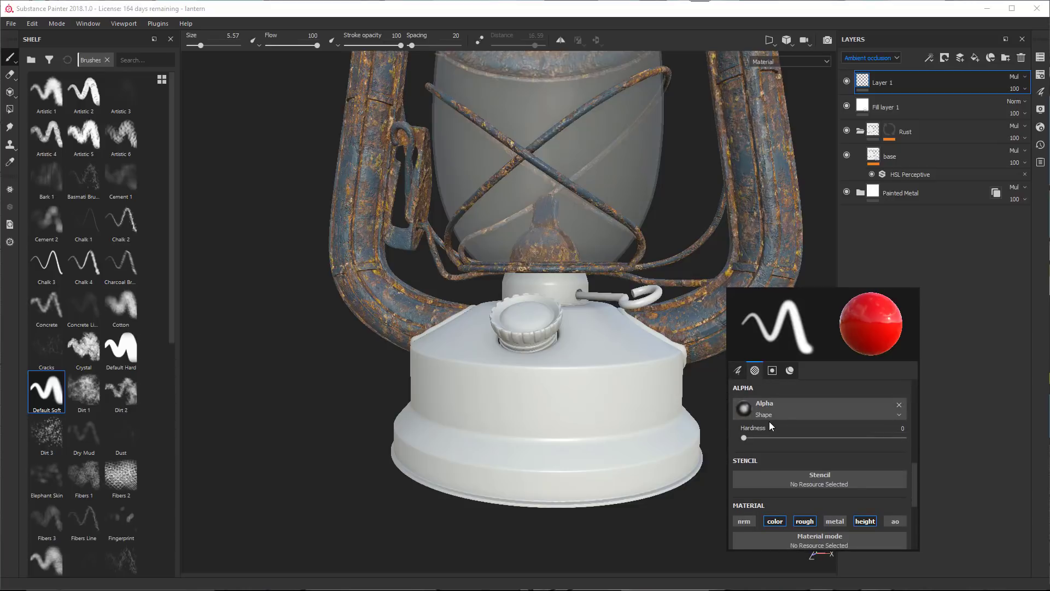
left_click(809, 405)
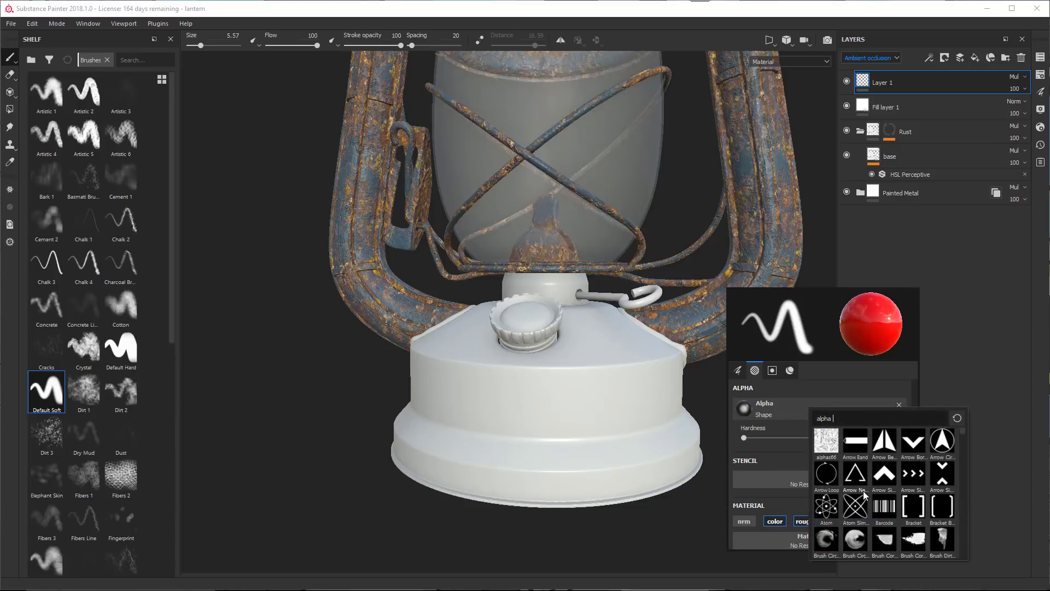
mouse_move(865, 492)
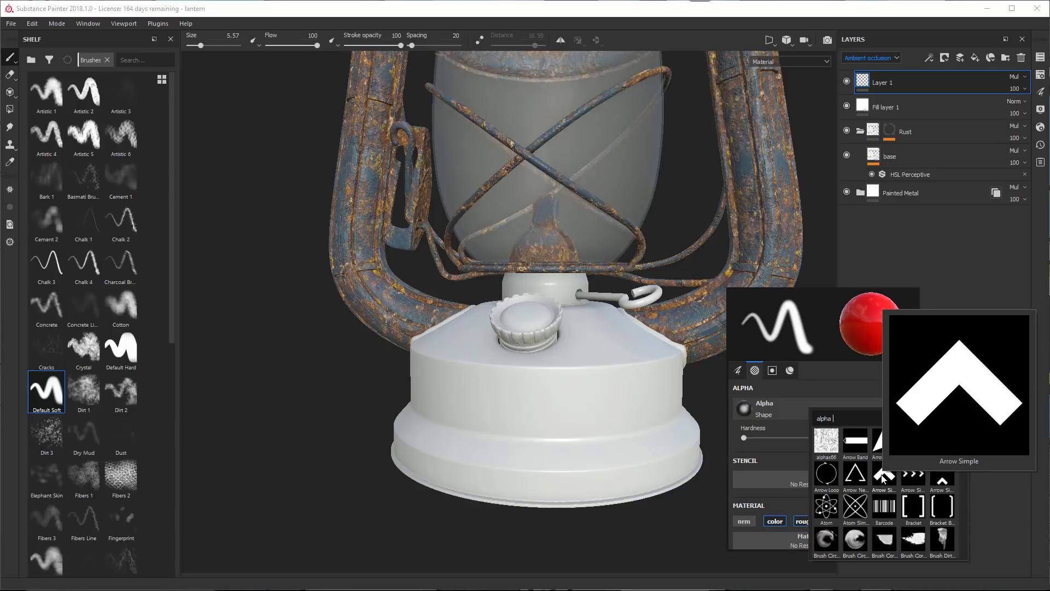
left_click(883, 475)
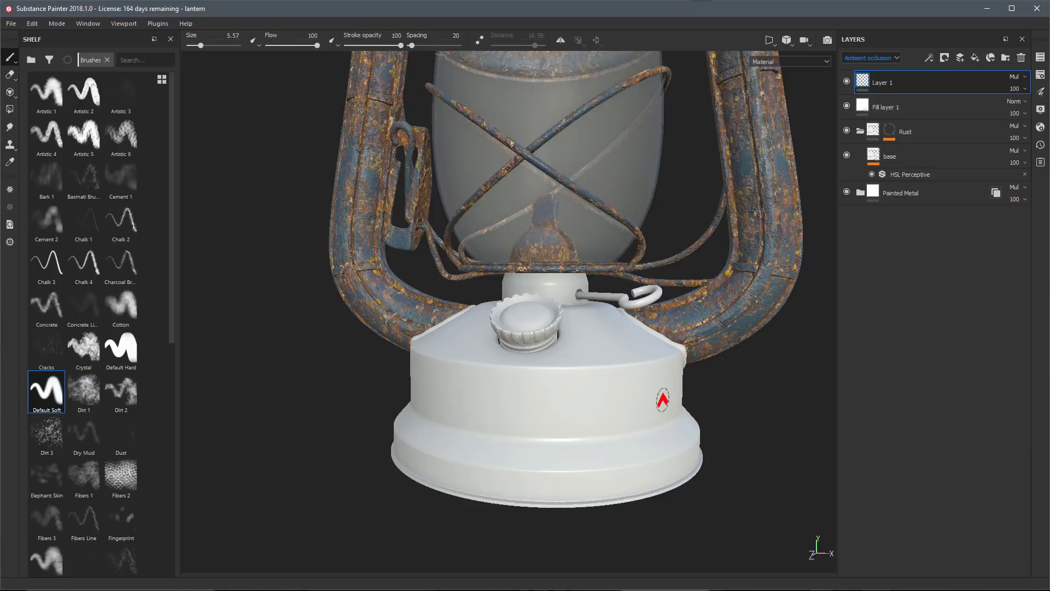
- Rotate the brush alpha to an angle of 301 and set the brush spacing to 210
scroll(622, 418, "up", 5)
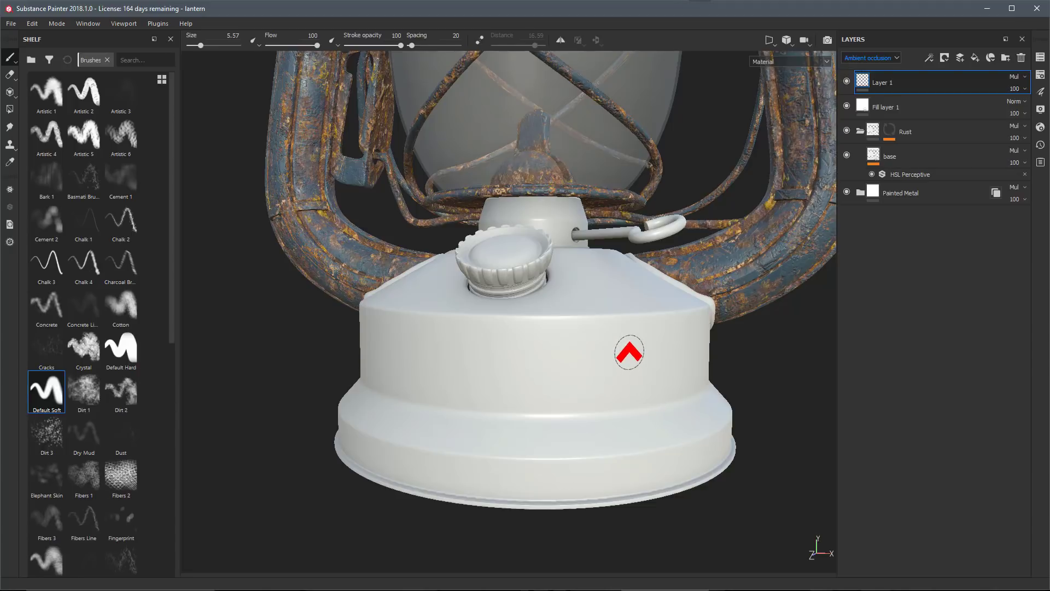
left_click_drag(629, 351, 630, 351, "ctrl")
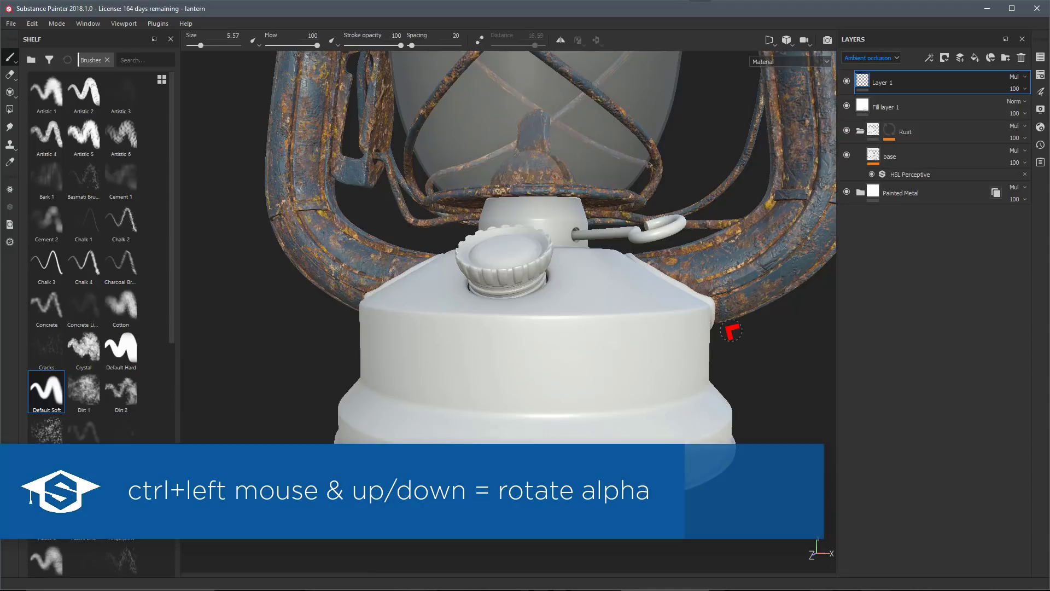
right_click(735, 334)
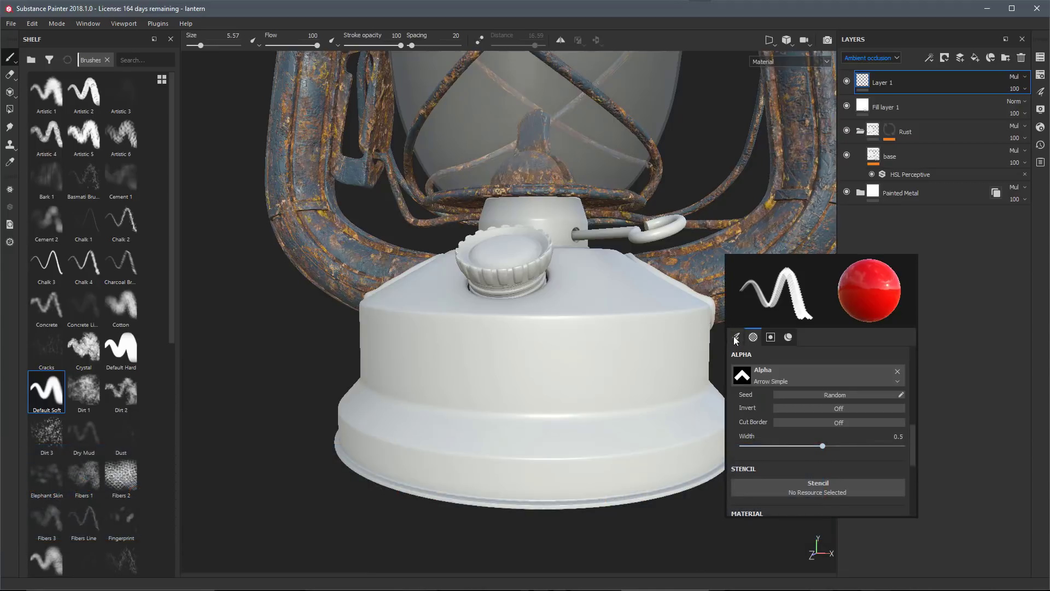
left_click(736, 337)
left_click_drag(748, 446, 813, 451)
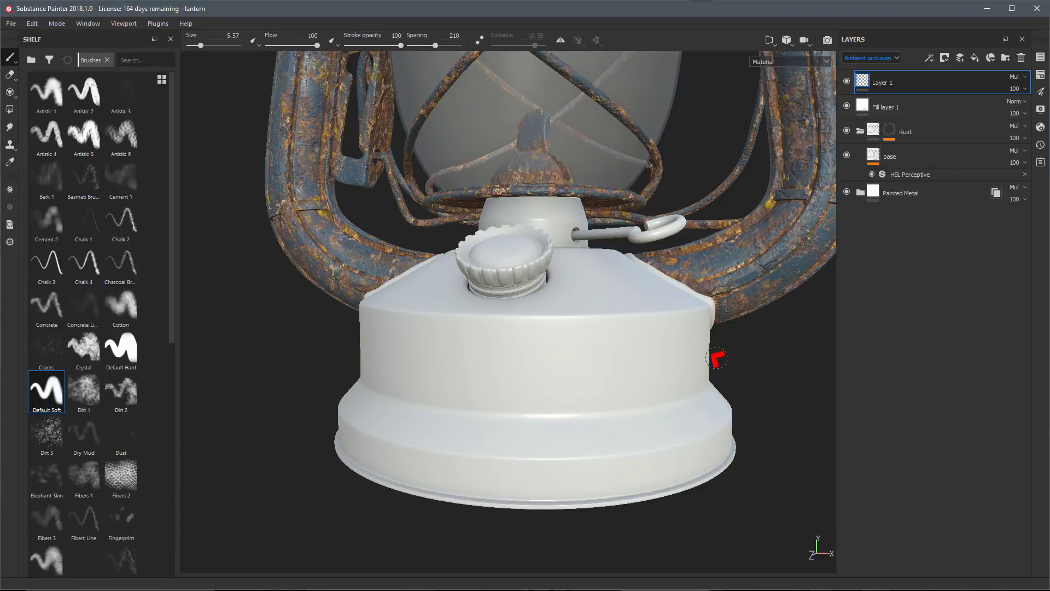
- Paint a trail of widely spaced red arrows across the base's front and undo all of it
mouse_move(682, 361)
left_mouse_down()
mouse_move(678, 345)
mouse_move(618, 323)
mouse_move(546, 403)
mouse_move(485, 352)
mouse_move(410, 347)
mouse_move(375, 399)
left_mouse_up()
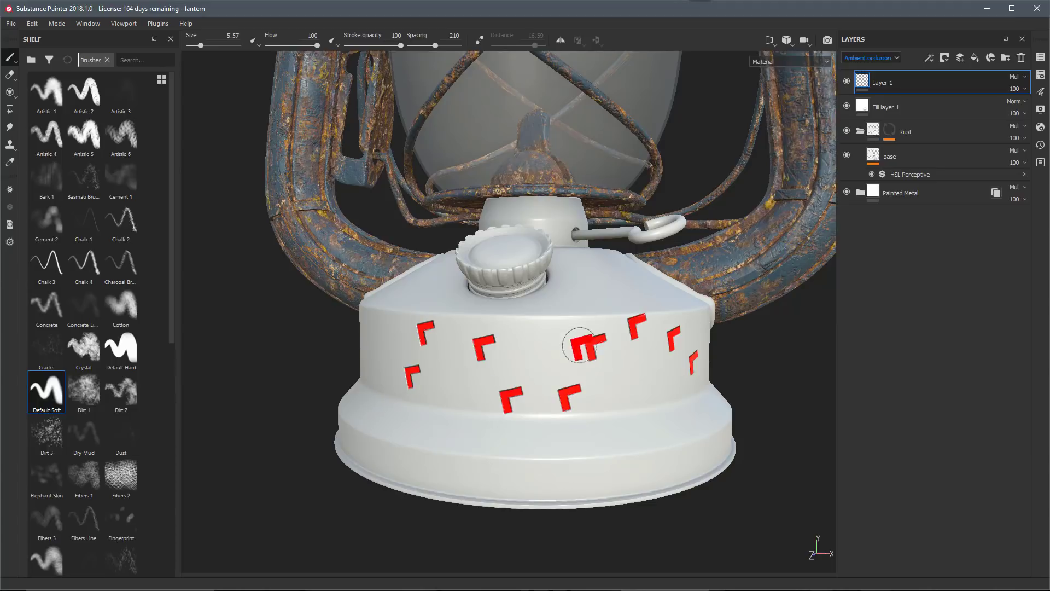
left_click(662, 384)
key("ctrl+z")
key("ctrl+z")
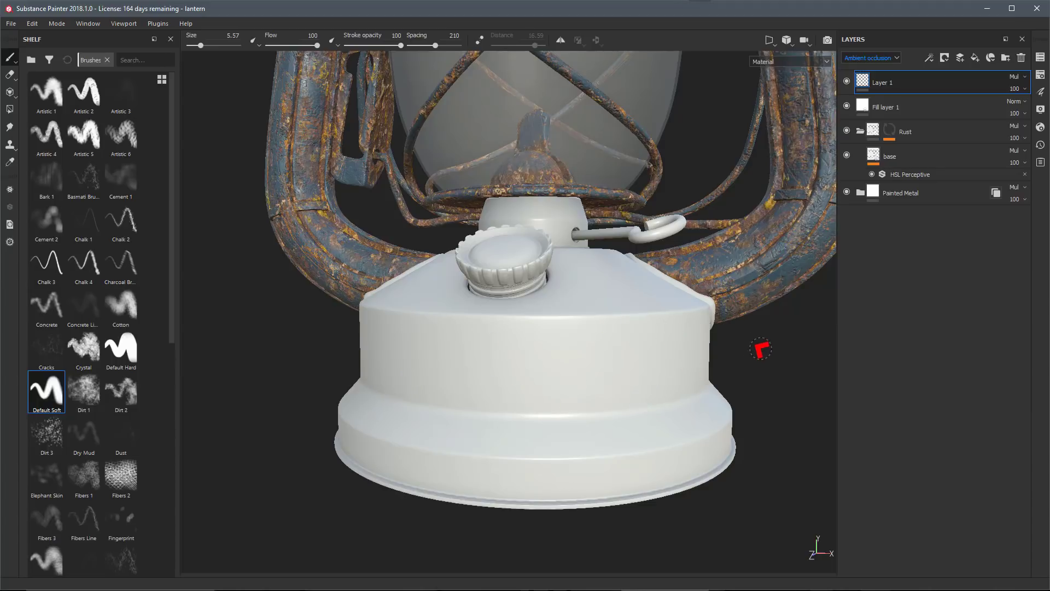
- Turn on Follow Path with a brush size of 4.42 and try an arrow stroke across the base, undoing it
right_click(757, 326)
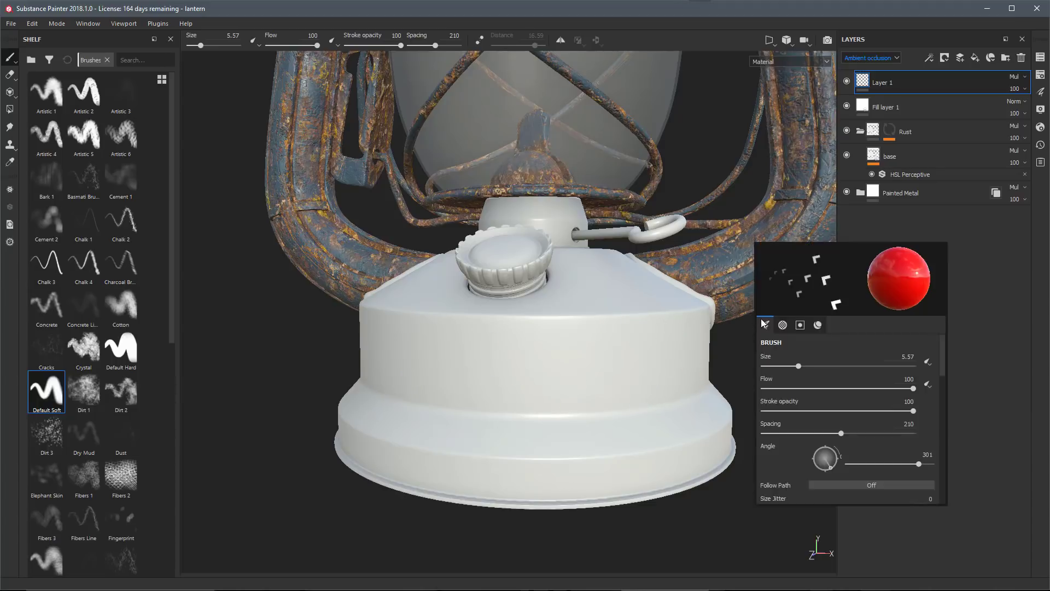
scroll(776, 387, "down", 2)
scroll(780, 399, "down", 2)
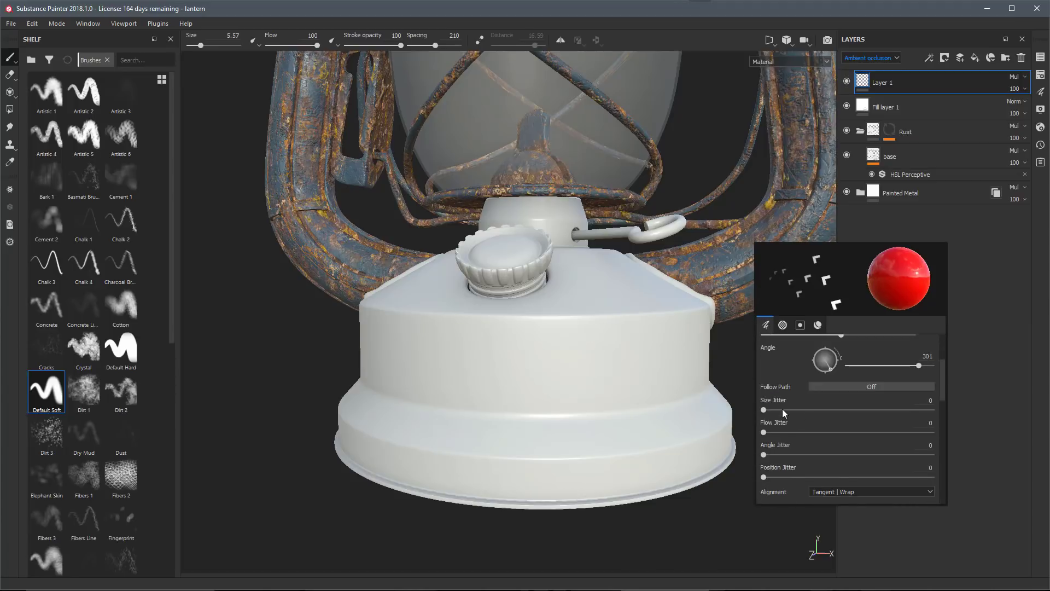
left_click(847, 388)
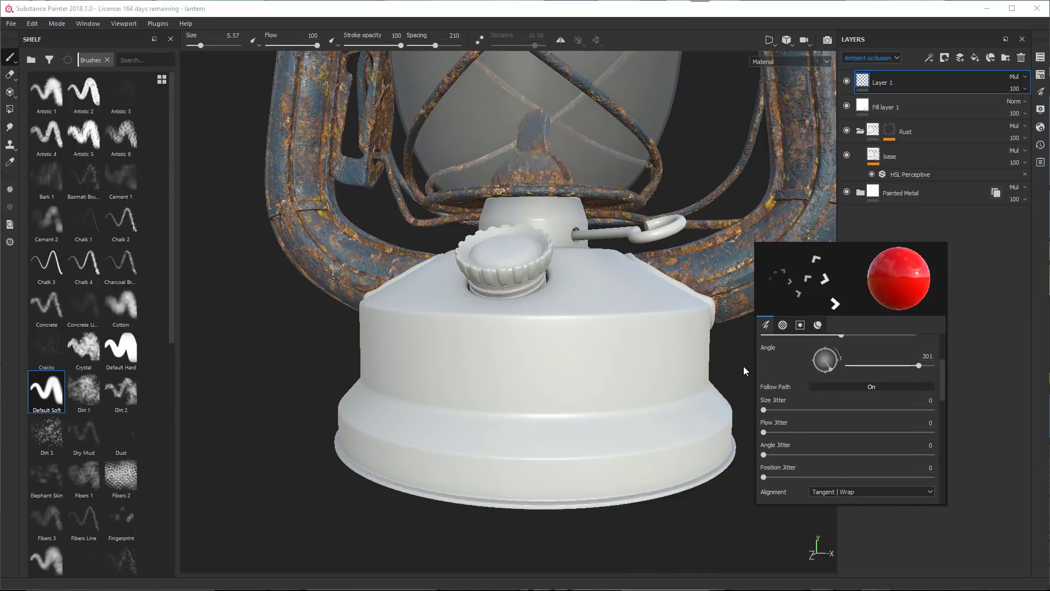
key("bracketleft")
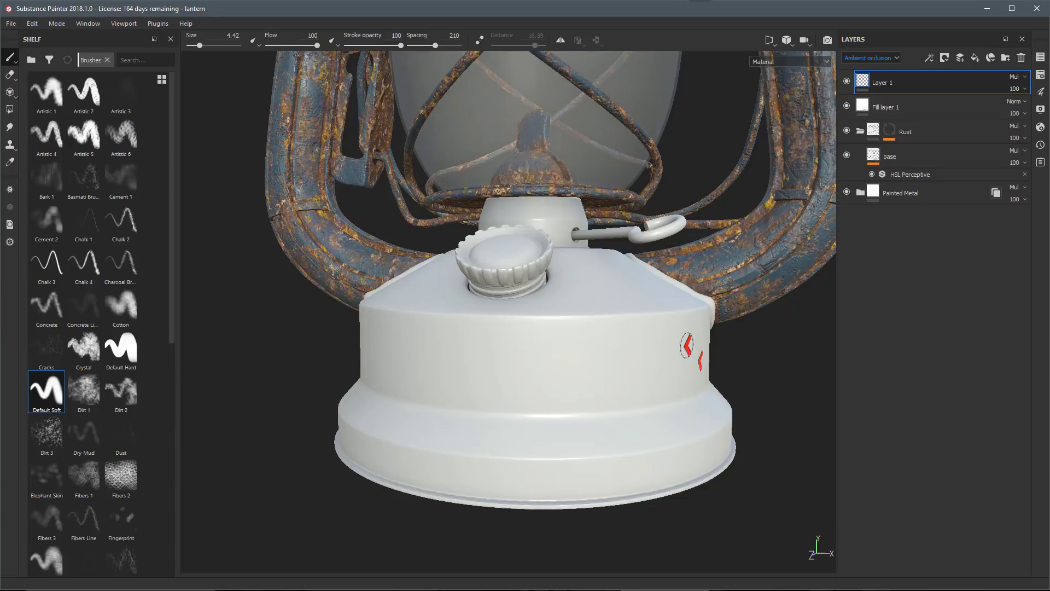
mouse_move(687, 345)
left_mouse_down()
mouse_move(645, 347)
mouse_move(635, 397)
mouse_move(569, 389)
mouse_move(551, 355)
mouse_move(486, 347)
mouse_move(553, 376)
left_mouse_up()
key("ctrl+z")
- Set the brush spacing to 96 and try an arrow stroke across the base, undoing it
right_click(780, 319)
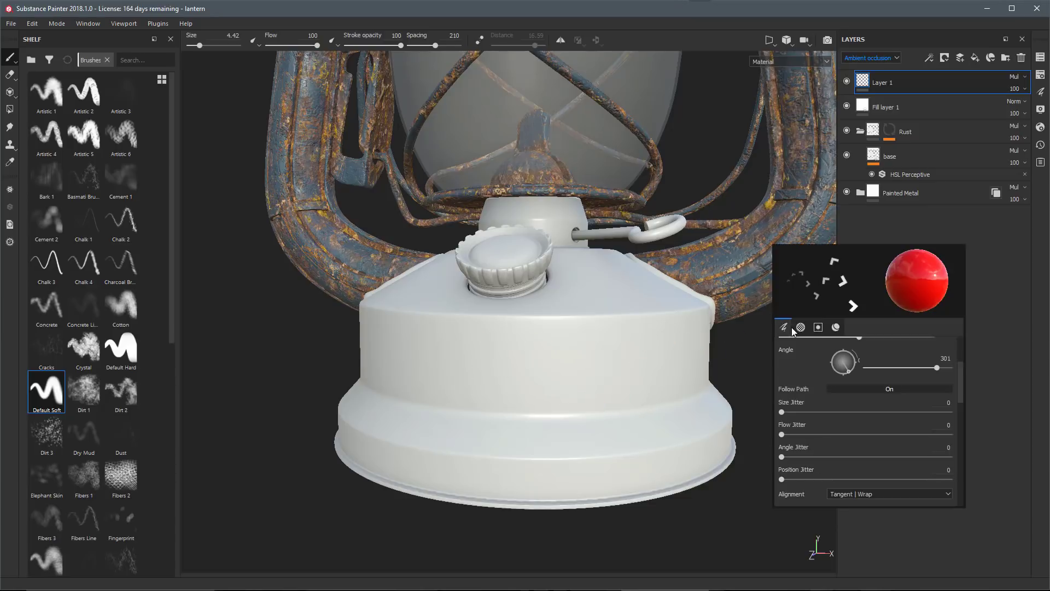
scroll(837, 379, "up", 3)
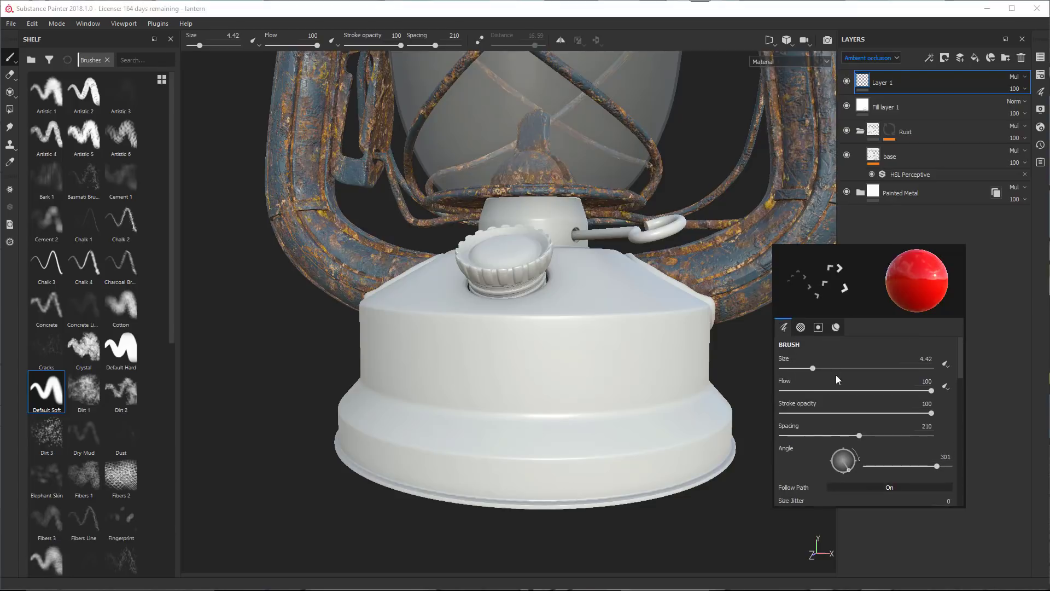
left_click_drag(860, 435, 817, 436)
mouse_move(696, 381)
left_mouse_down()
mouse_move(674, 342)
mouse_move(632, 349)
mouse_move(608, 391)
mouse_move(555, 376)
mouse_move(550, 329)
mouse_move(569, 291)
mouse_move(618, 322)
mouse_move(569, 345)
mouse_move(492, 345)
mouse_move(463, 374)
mouse_move(535, 429)
mouse_move(492, 462)
mouse_move(441, 441)
mouse_move(428, 373)
left_mouse_up()
key("ctrl+z")
- Reset the brush angle to 0 and try another arrow stroke across the base, undoing it
right_click(766, 332)
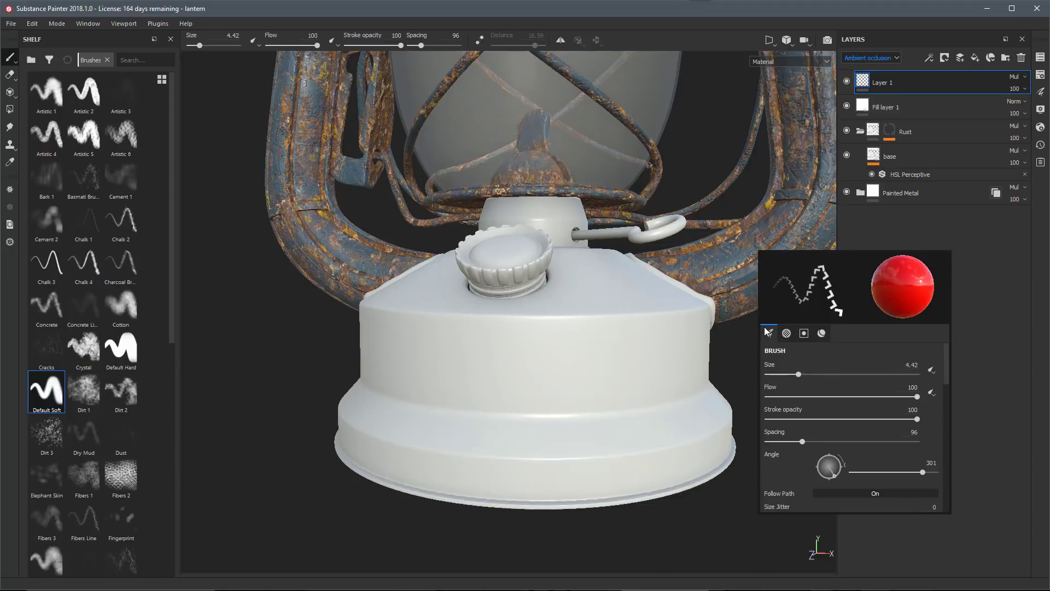
left_click_drag(831, 470, 837, 469)
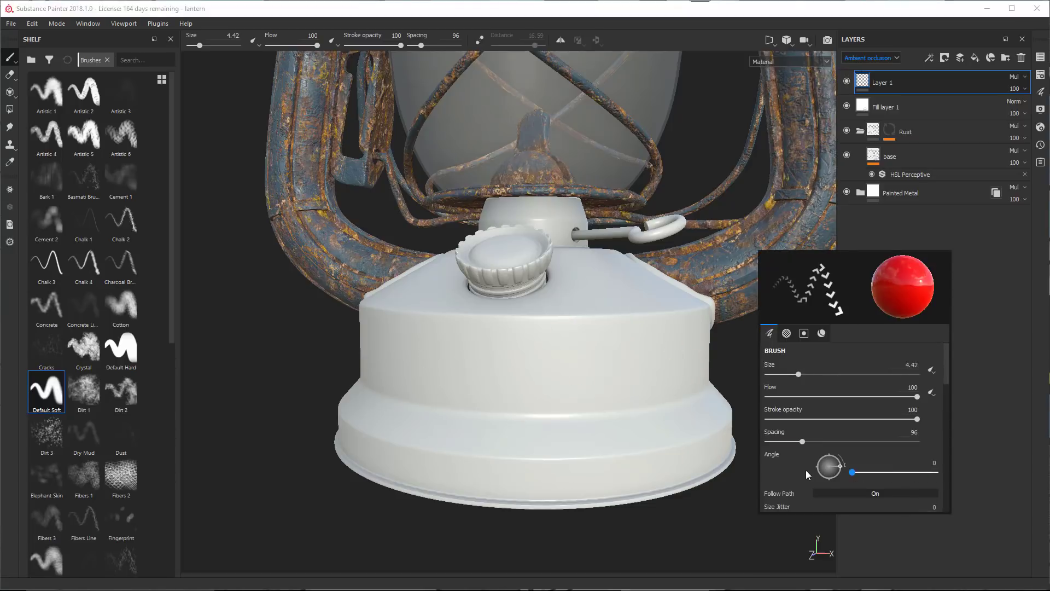
mouse_move(675, 390)
left_mouse_down()
mouse_move(673, 368)
mouse_move(626, 335)
mouse_move(613, 379)
mouse_move(650, 434)
mouse_move(628, 471)
mouse_move(552, 452)
mouse_move(546, 334)
mouse_move(482, 340)
mouse_move(506, 393)
mouse_move(493, 481)
mouse_move(438, 446)
mouse_move(446, 371)
mouse_move(408, 327)
mouse_move(416, 424)
mouse_move(396, 465)
mouse_move(372, 359)
left_mouse_up()
key("ctrl+z")
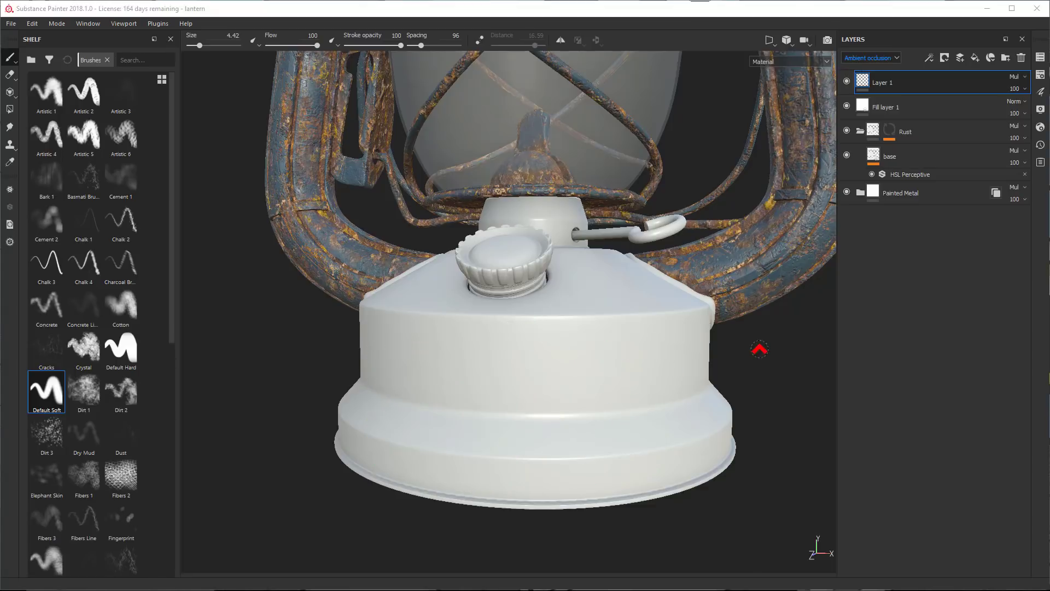
- Review the arrow brush's settings and save them as a new brush preset
right_click(758, 352)
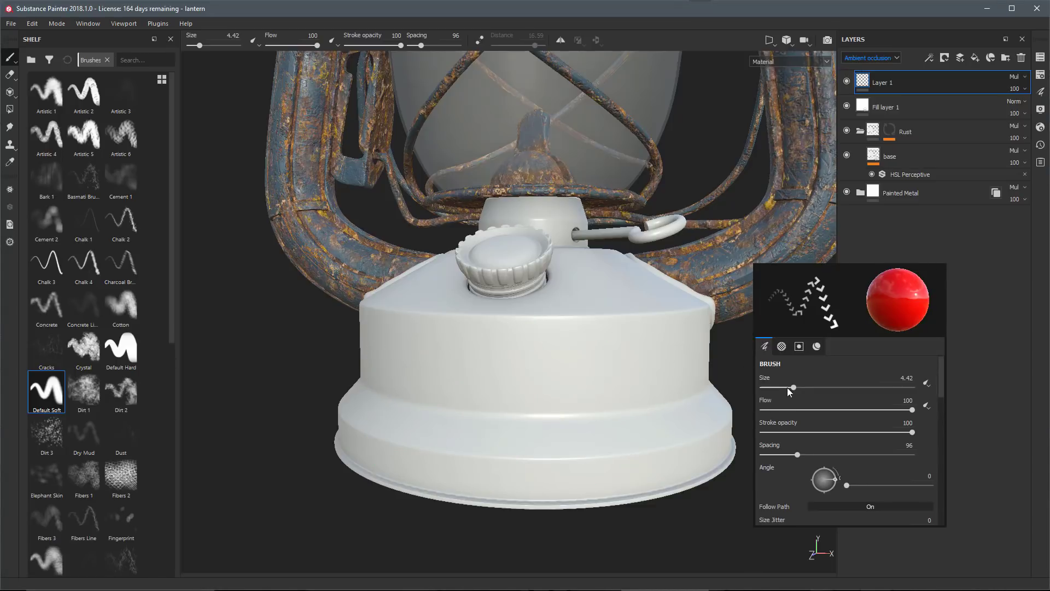
scroll(799, 400, "down", 3)
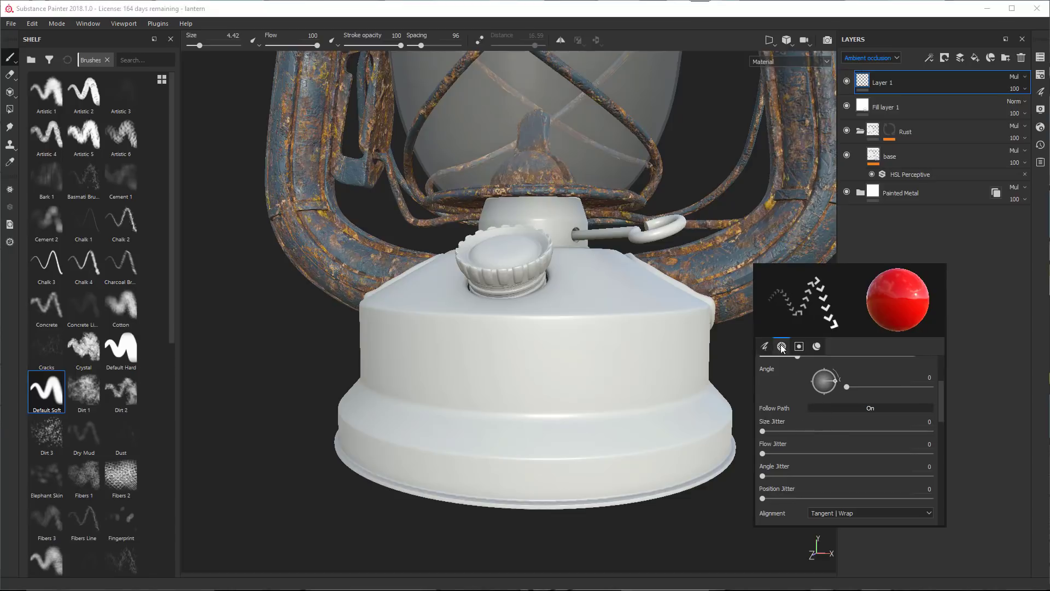
scroll(788, 391, "down", 5)
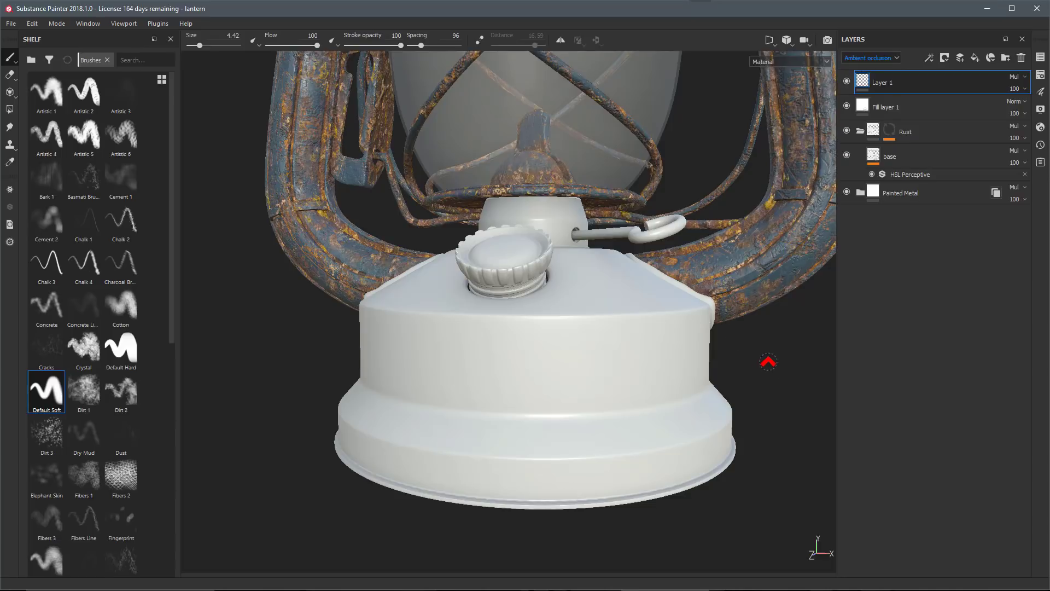
left_click(1040, 93)
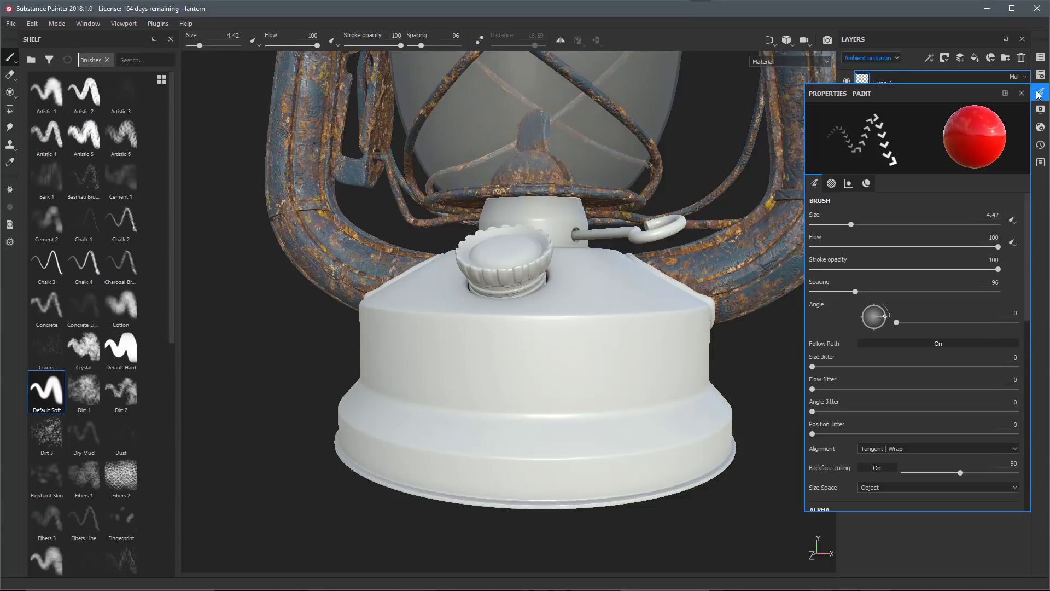
right_click(869, 205)
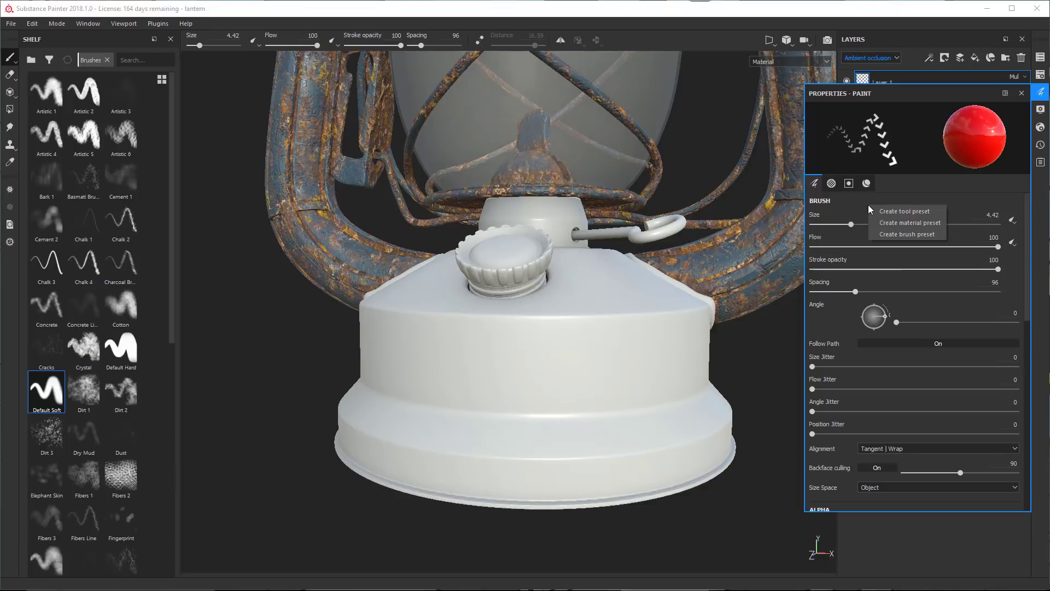
left_click(905, 234)
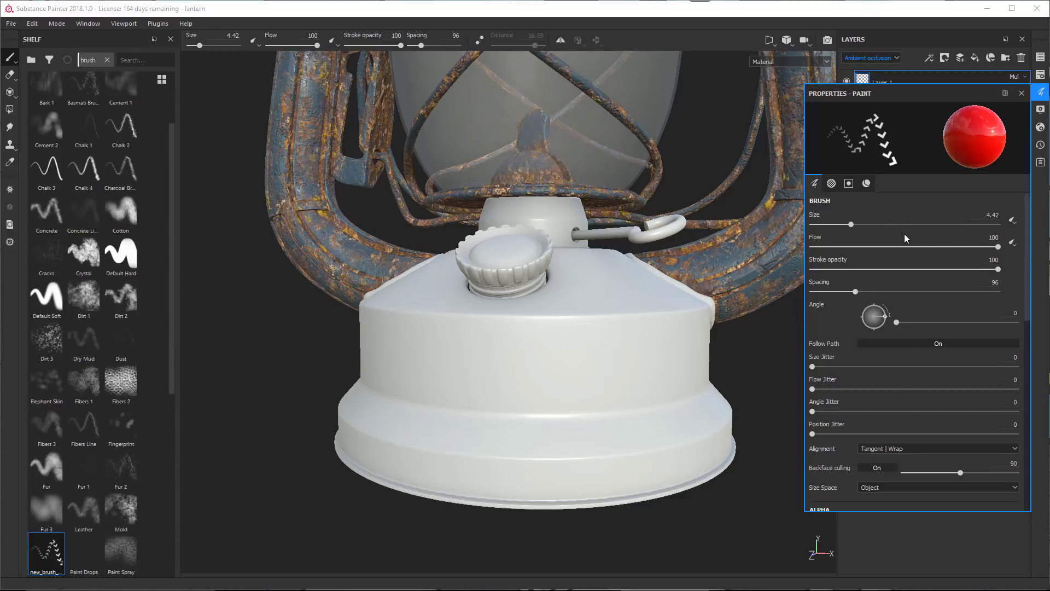
- Load the Mold brush preset as the current painting brush
scroll(164, 380, "down", 5)
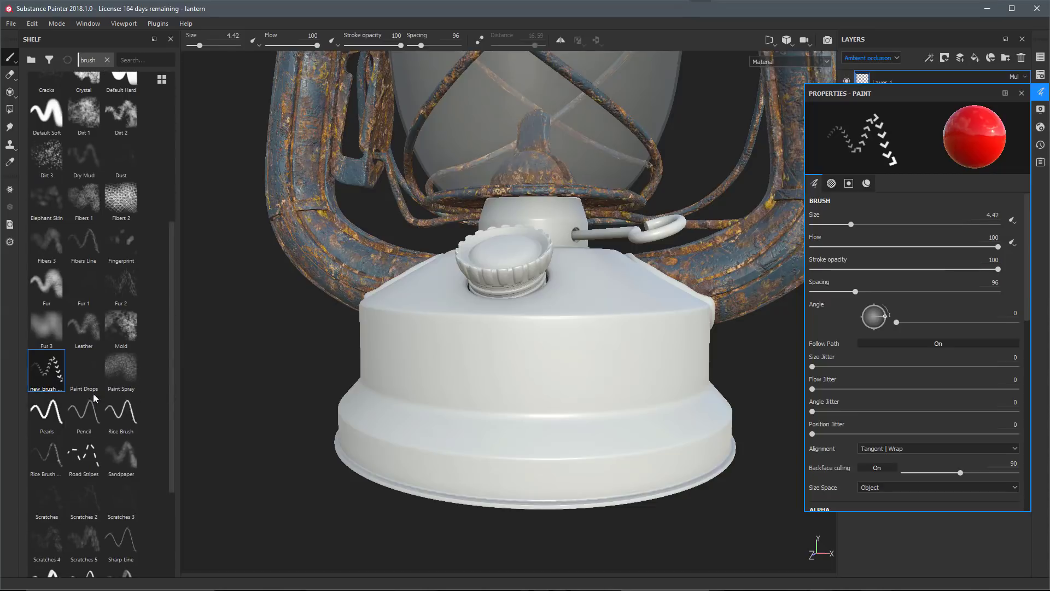
left_click(123, 329)
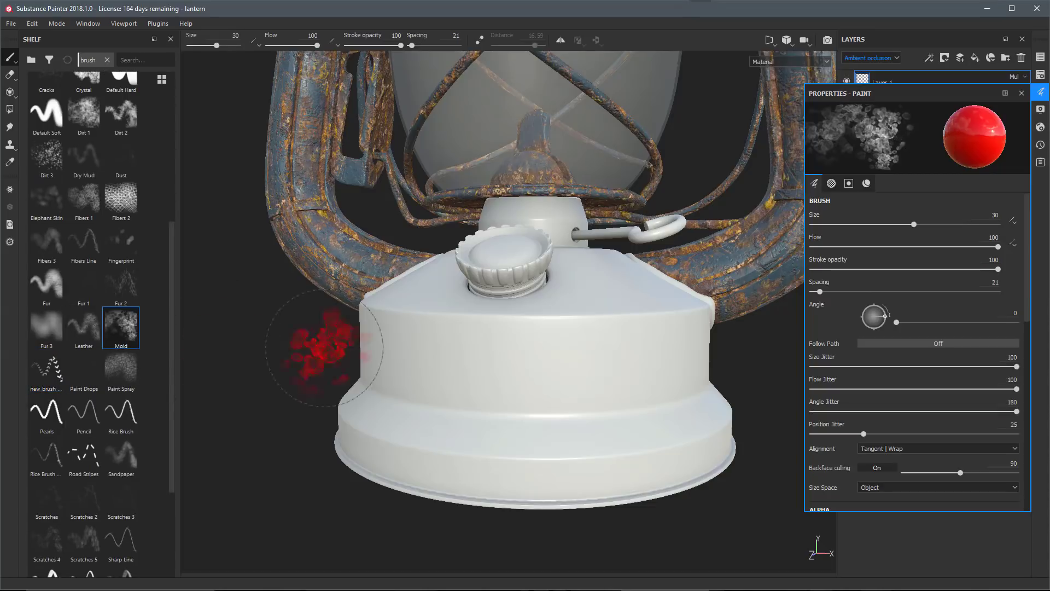
- Paint a mold patch on the base's front, then a wavy arrow stroke across the base with the saved arrow brush preset
mouse_move(544, 352)
left_mouse_down()
mouse_move(591, 350)
mouse_move(485, 480)
left_mouse_up()
key("ctrl+z")
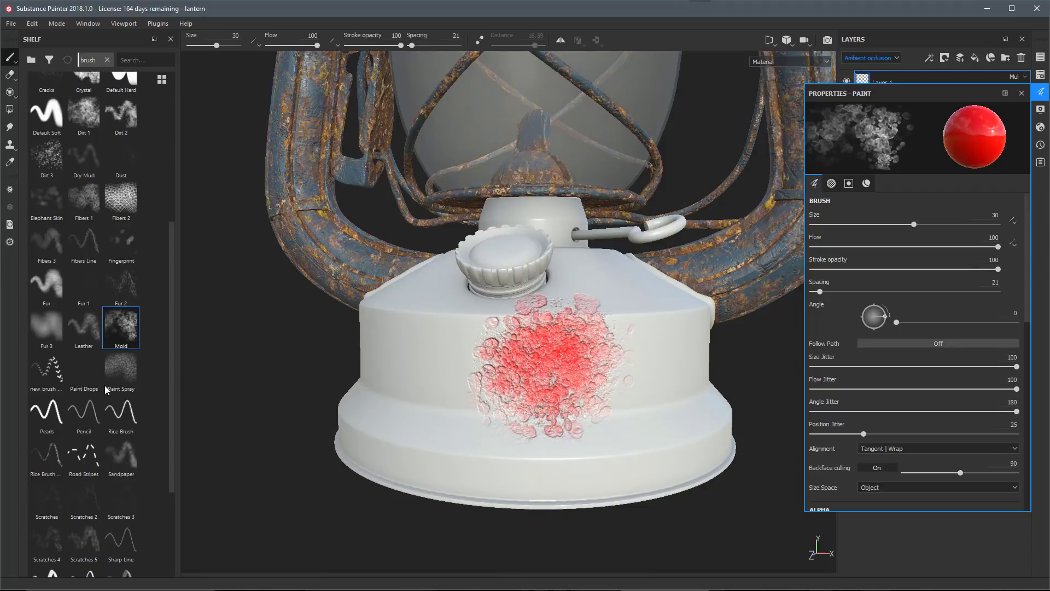
left_click(51, 376)
mouse_move(383, 386)
left_mouse_down()
mouse_move(386, 363)
mouse_move(430, 362)
mouse_move(534, 406)
mouse_move(618, 405)
mouse_move(689, 384)
left_mouse_up()
- Review the arrow brush's alpha, stencil and material settings, and save the complete setup as a new tool preset
right_click(885, 204)
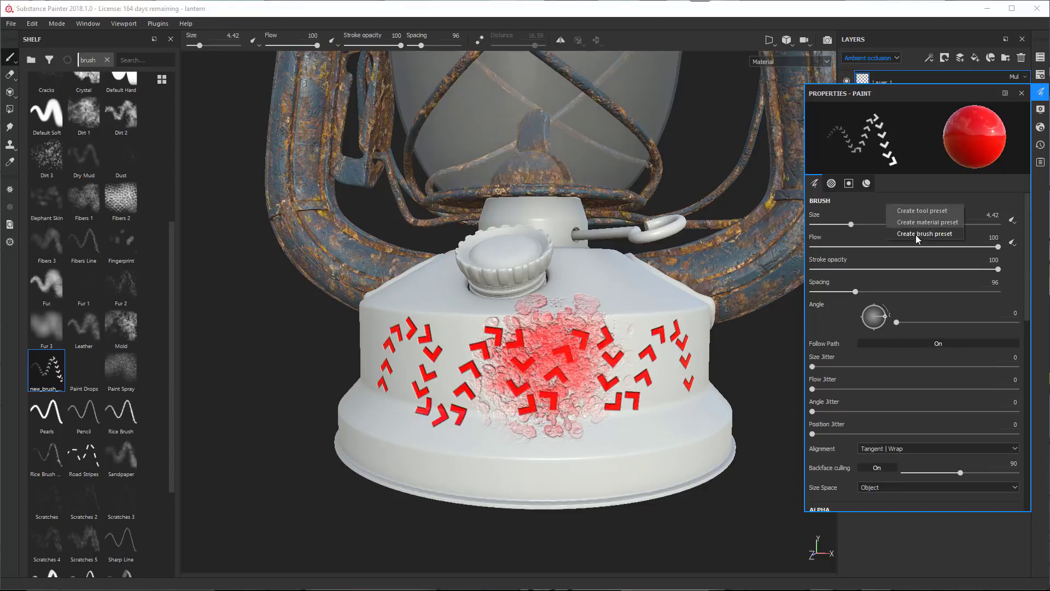
left_click(868, 208)
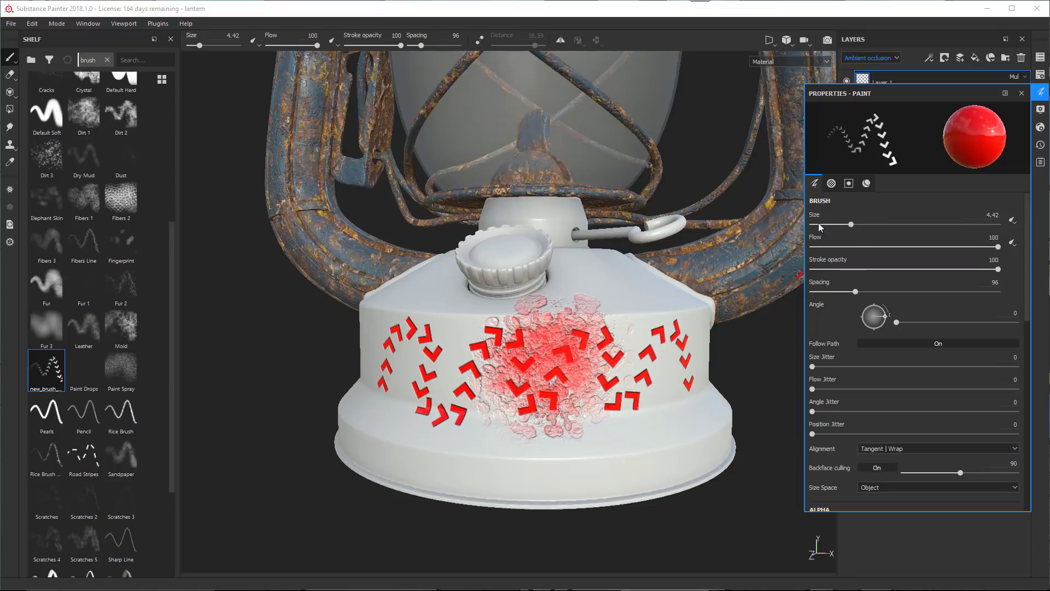
scroll(853, 361, "down", 1)
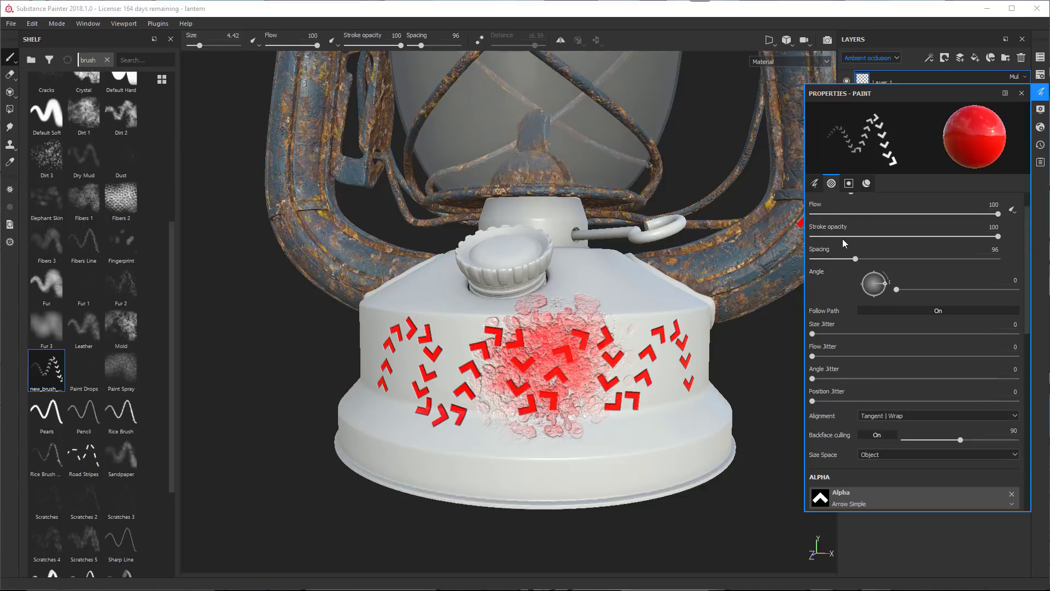
left_click(849, 183)
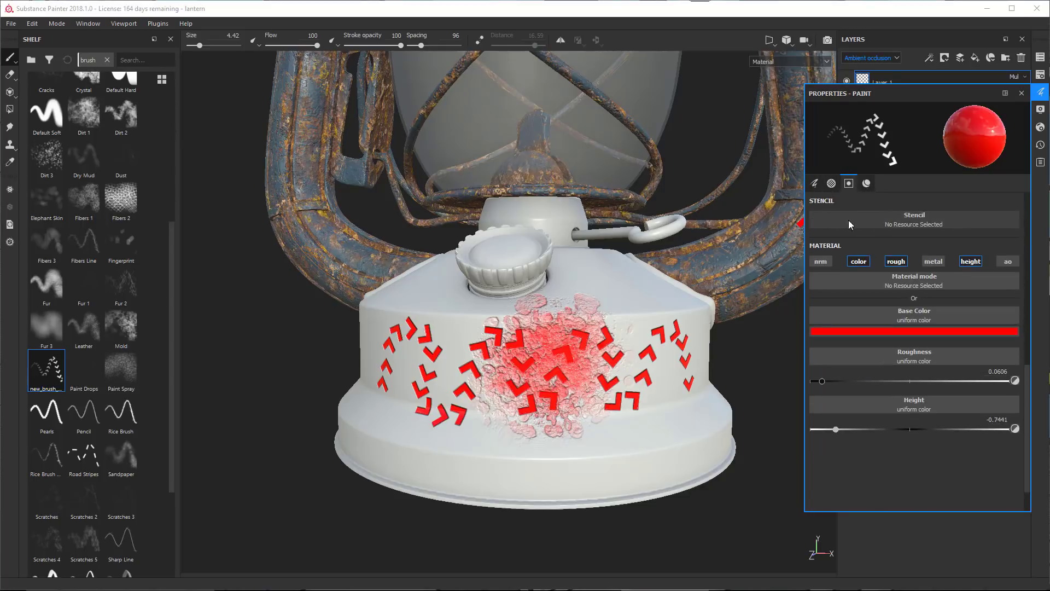
left_click(866, 184)
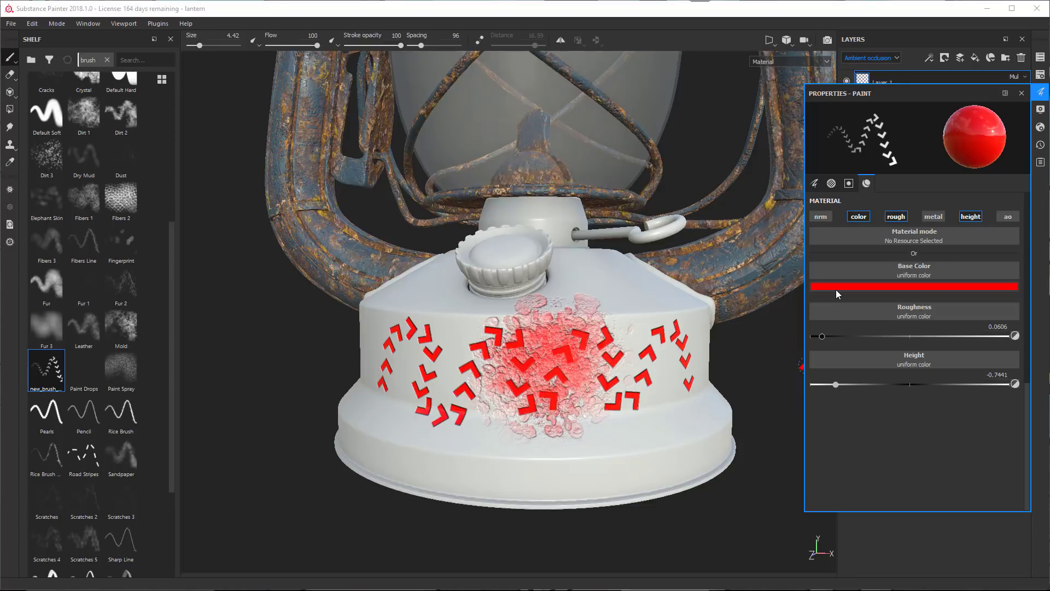
scroll(870, 273, "up", 10)
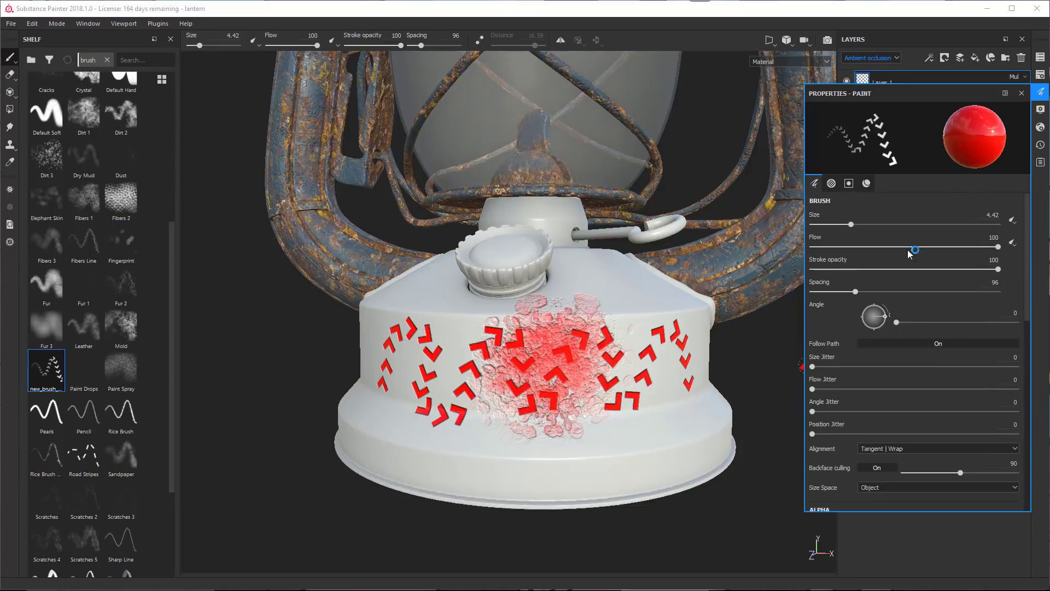
right_click(902, 211)
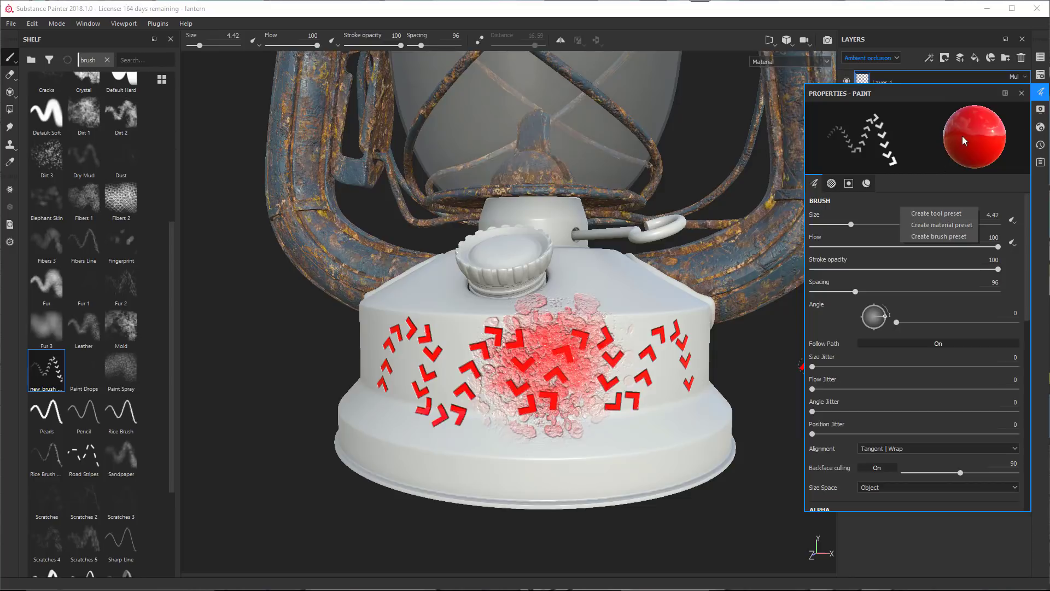
left_click(928, 212)
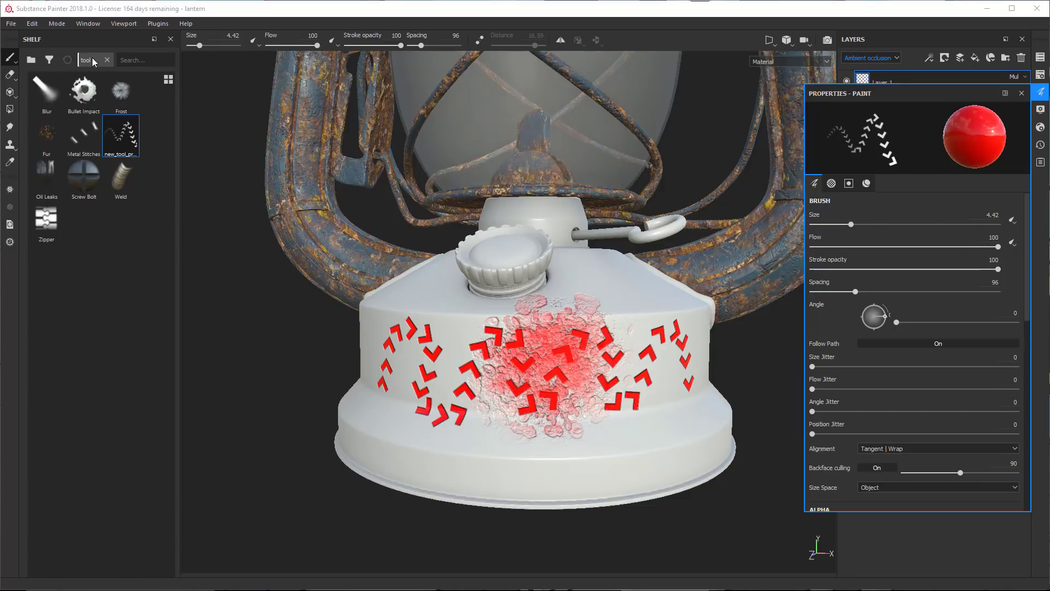
left_click(30, 60)
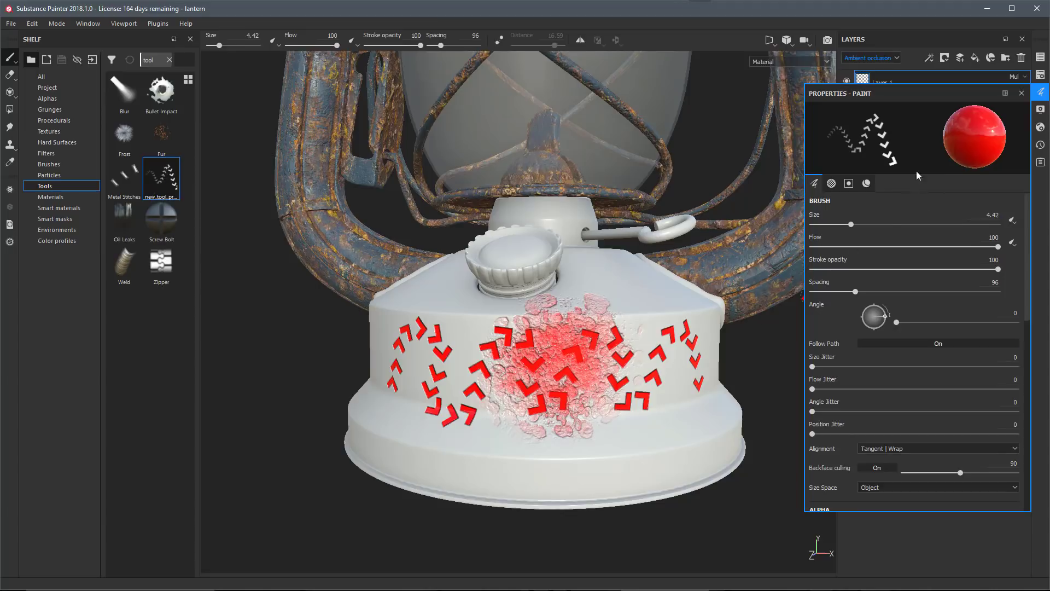
- Limit the paint material to a blue base color without rough and height, and reload the saved tool preset to restore its settings
left_click(865, 183)
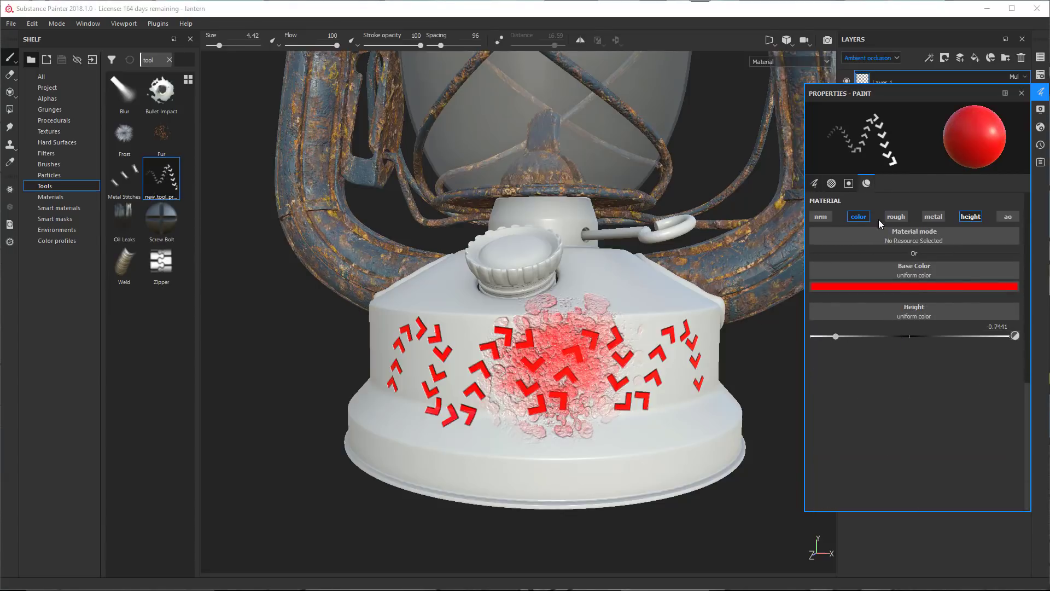
left_click(967, 217)
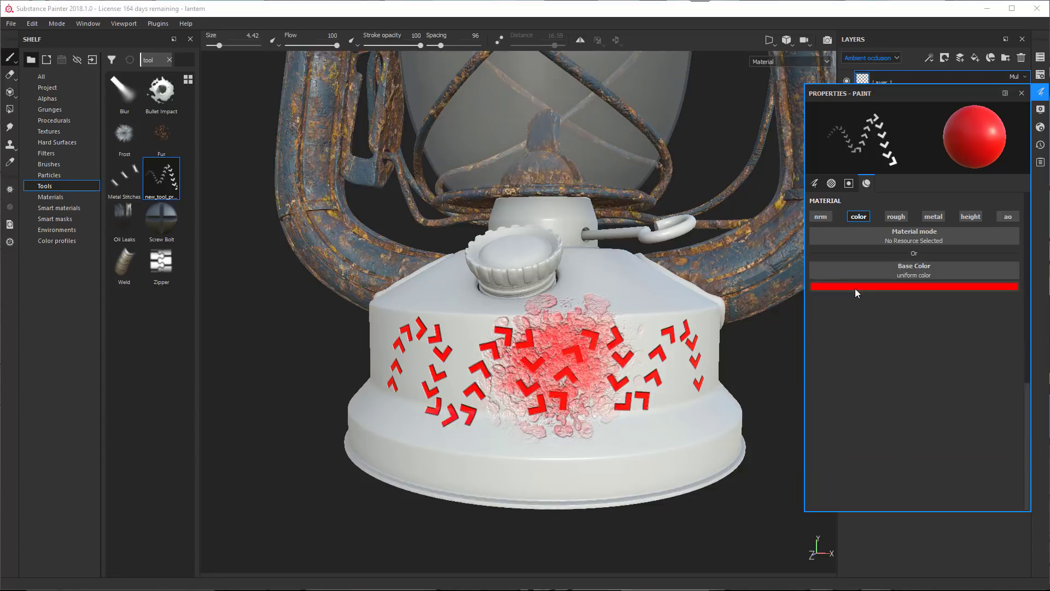
left_click(855, 286)
left_click(953, 344)
left_click(929, 327)
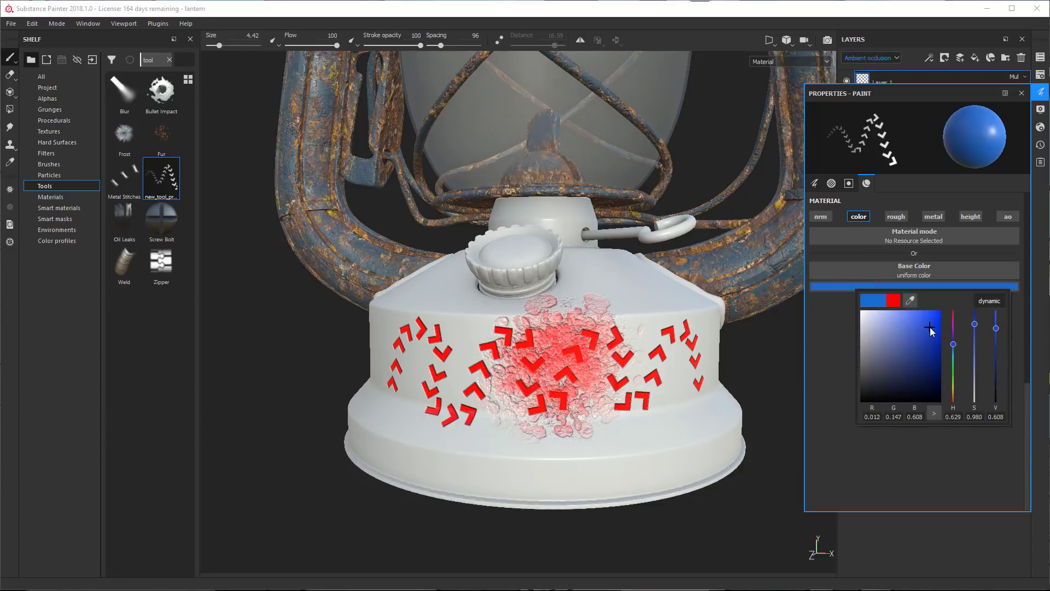
left_click(912, 538)
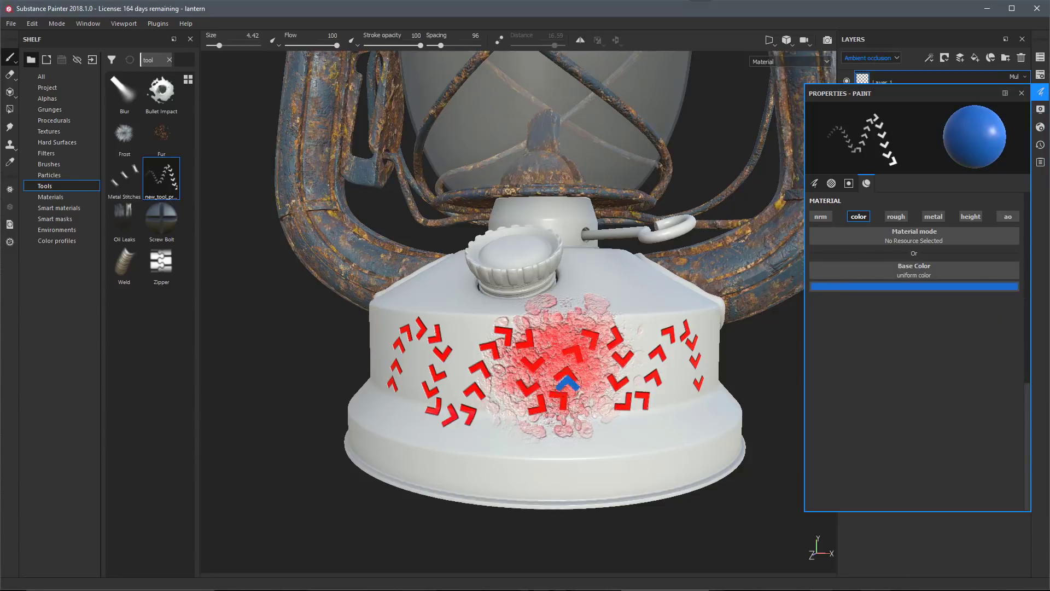
left_click(169, 177)
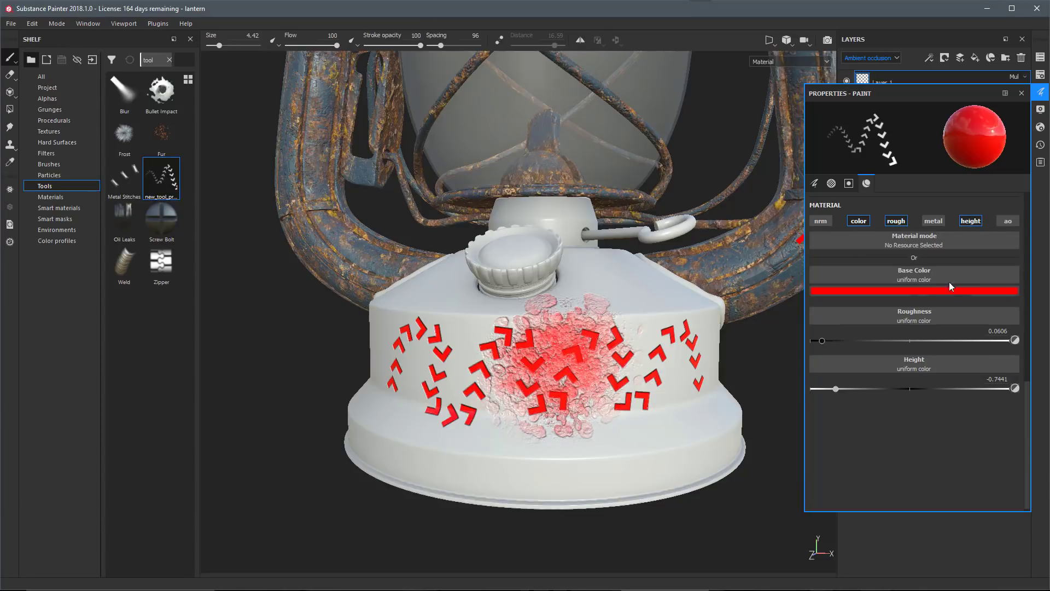
- Save the current red material with its color, rough and height channels as a new material preset
left_click(815, 184)
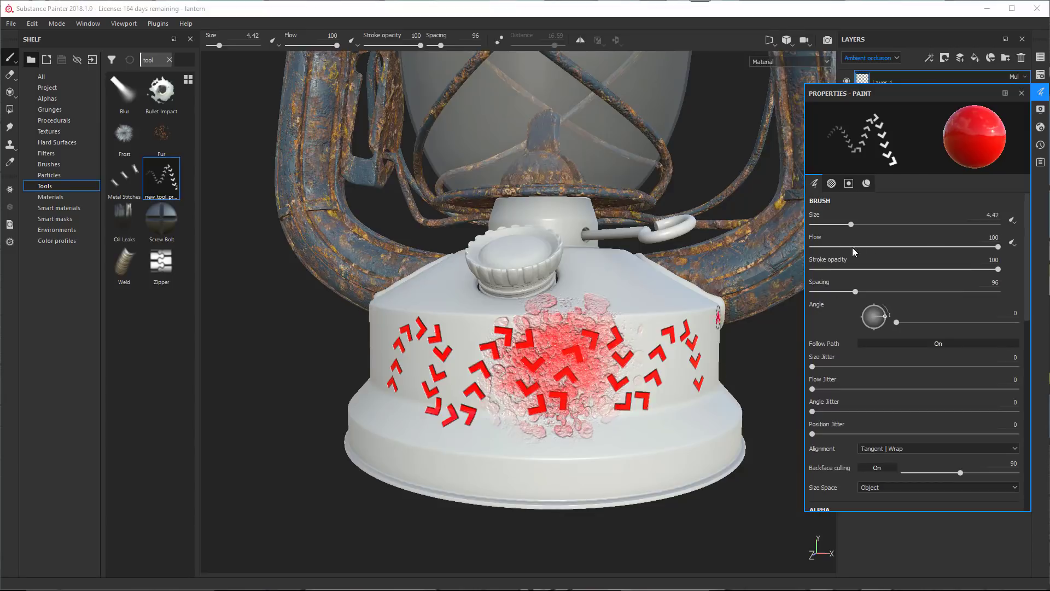
right_click(924, 199)
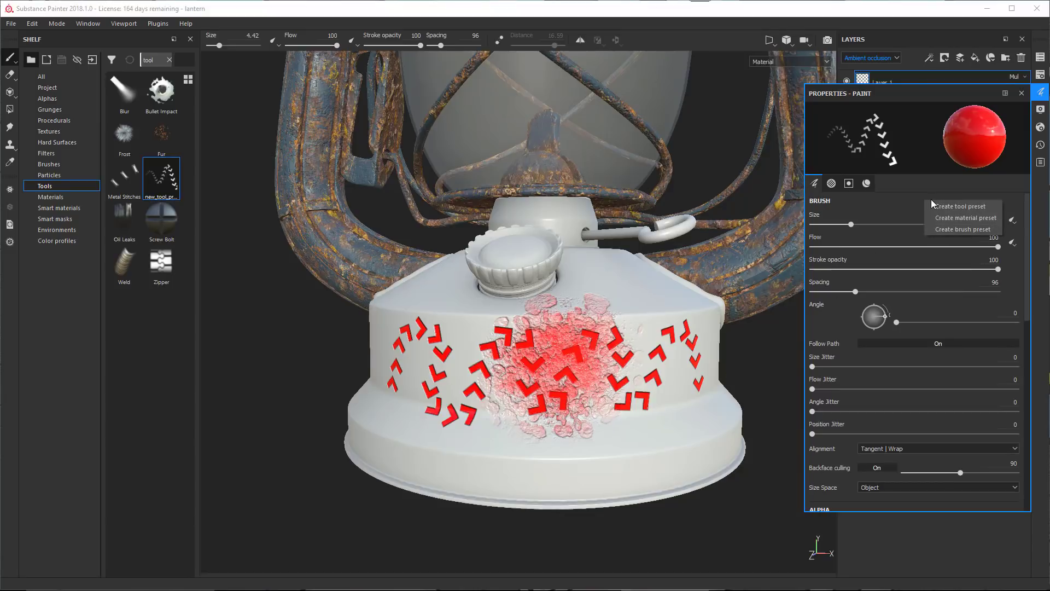
left_click(889, 205)
left_click(866, 183)
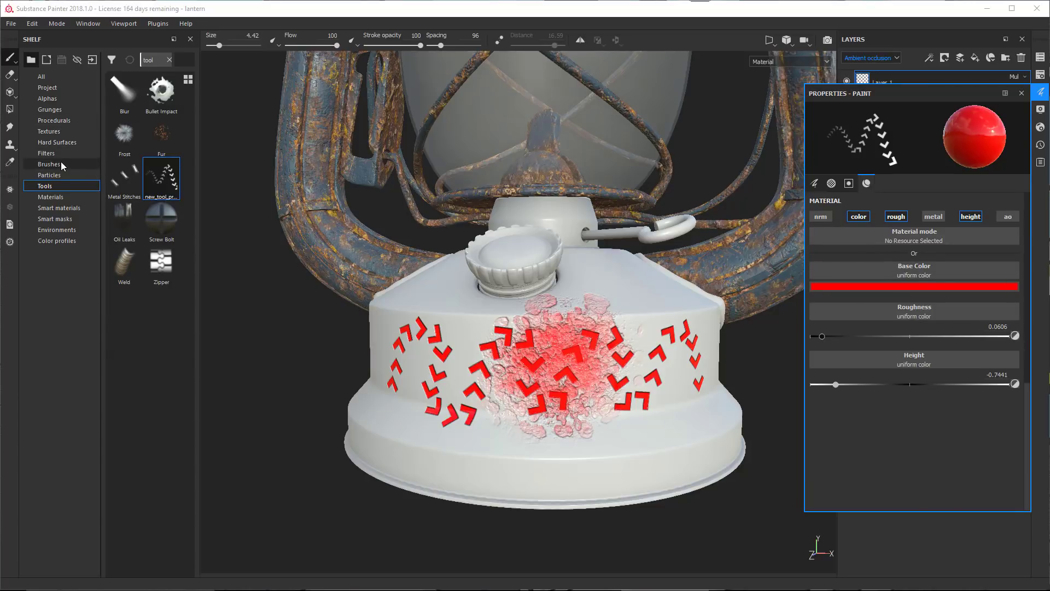
left_click(50, 197)
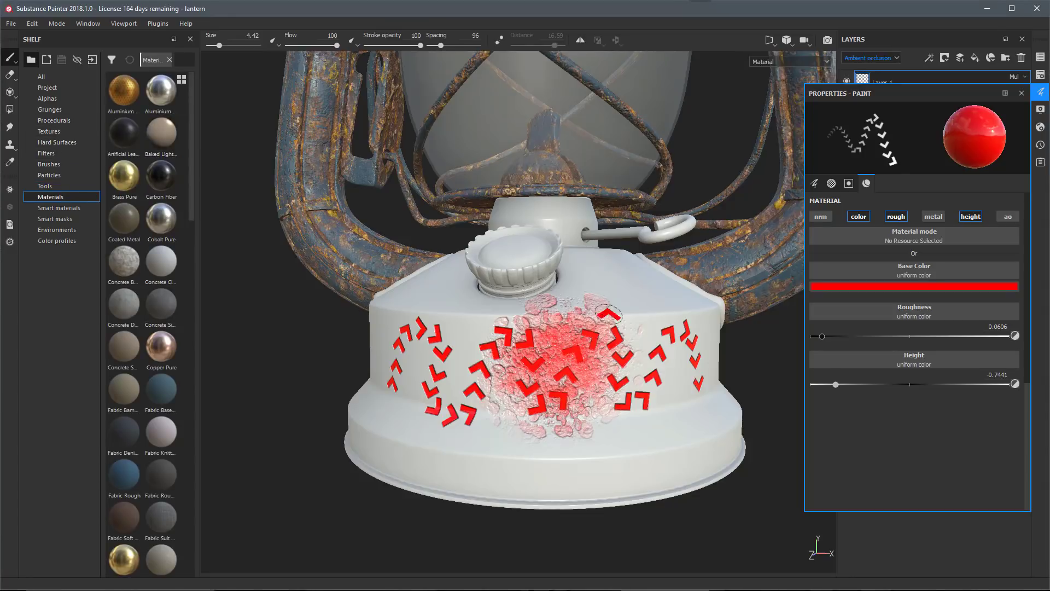
right_click(862, 415)
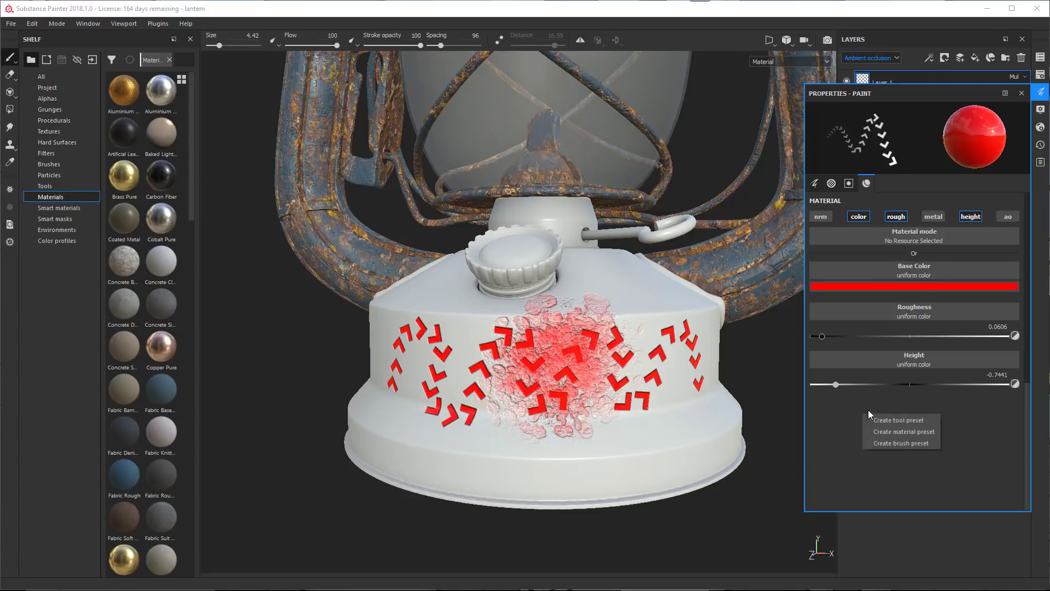
left_click(888, 431)
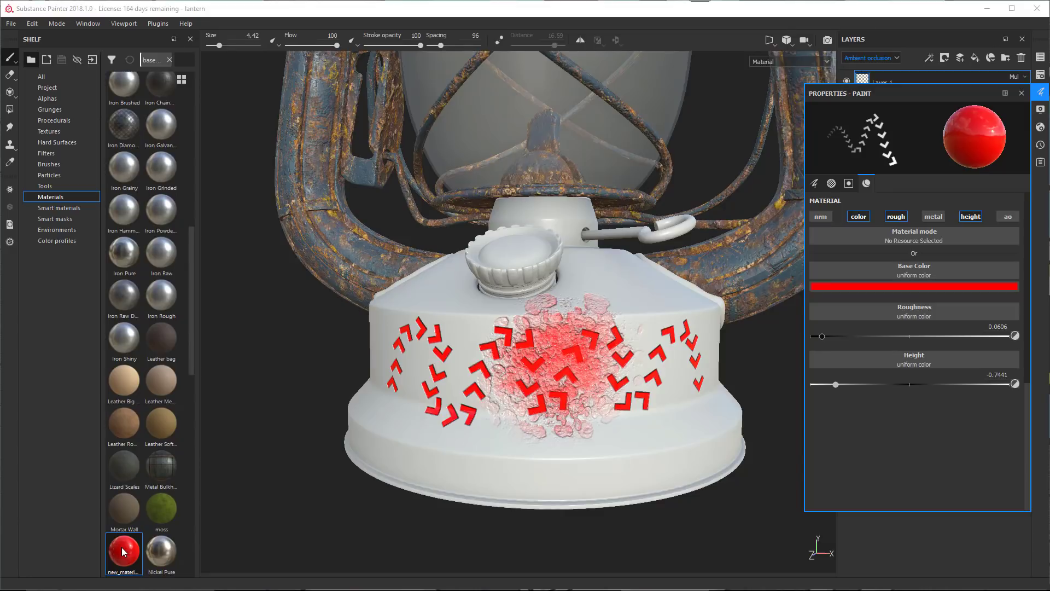
- Load the Default Hard brush preset as the current painting brush
left_click(49, 164)
left_click(31, 61)
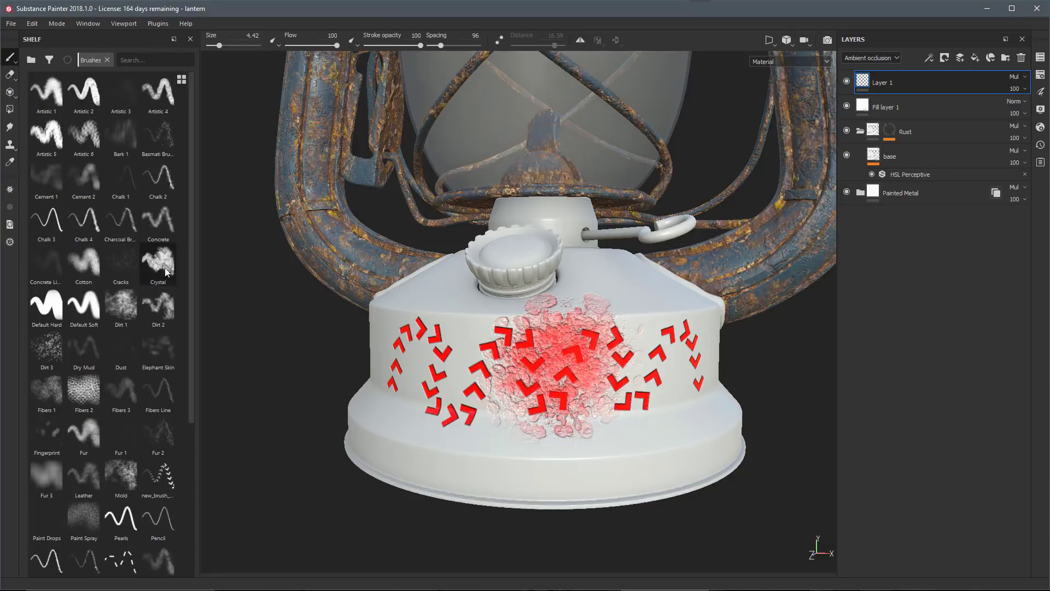
left_click(53, 307)
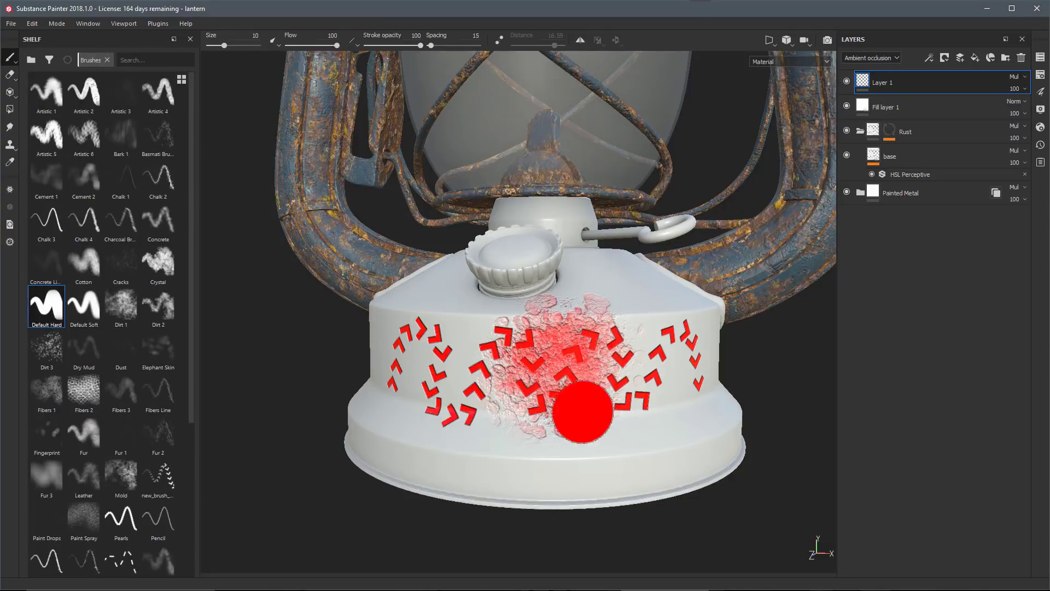
- Revert the history to the last added layer to remove the mold and arrow strokes from the base
left_click(1040, 145)
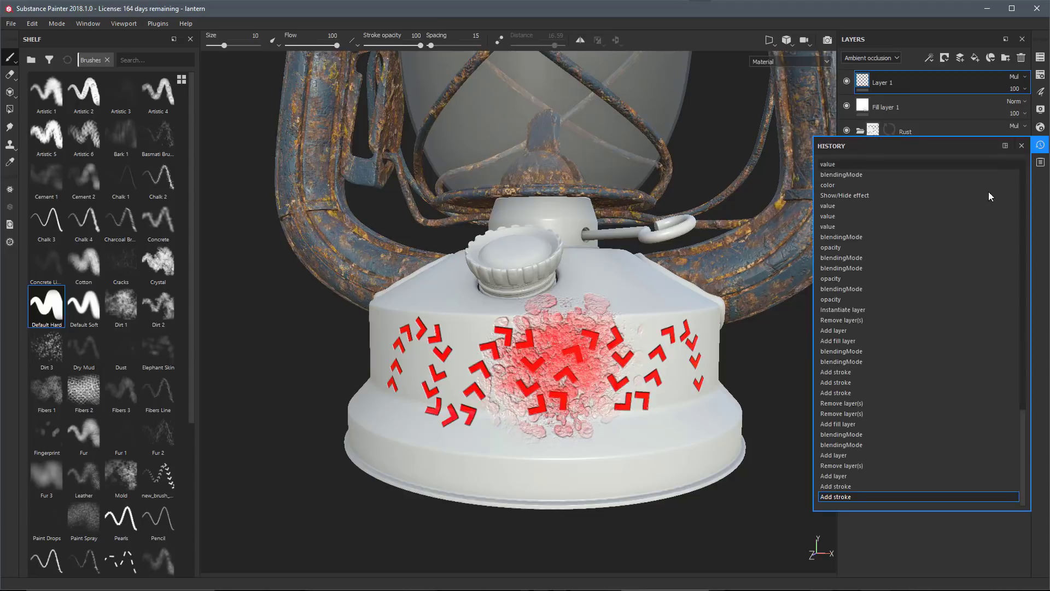
left_click(833, 476)
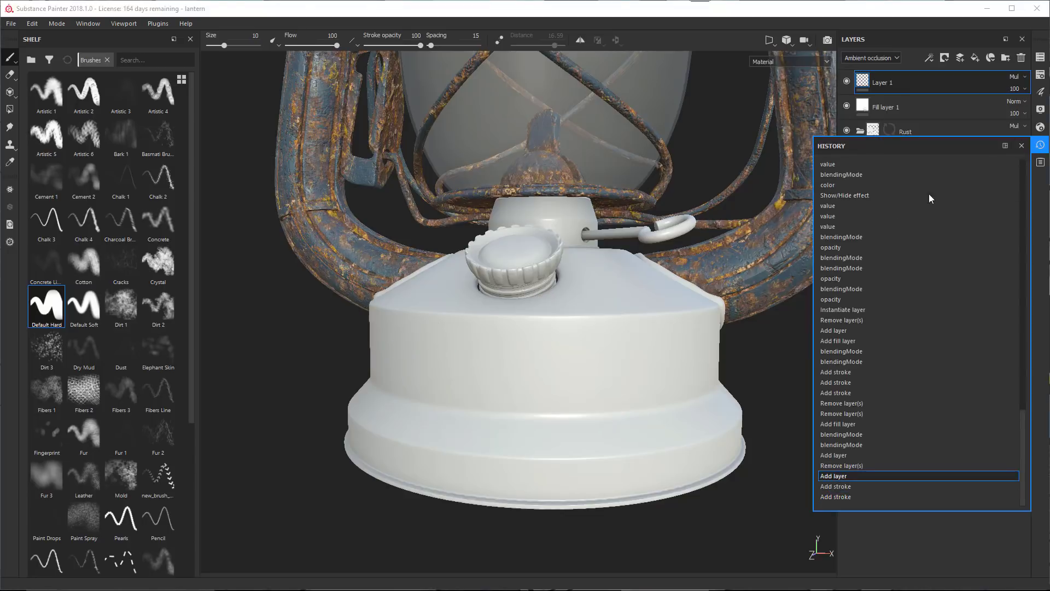
left_click(1021, 146)
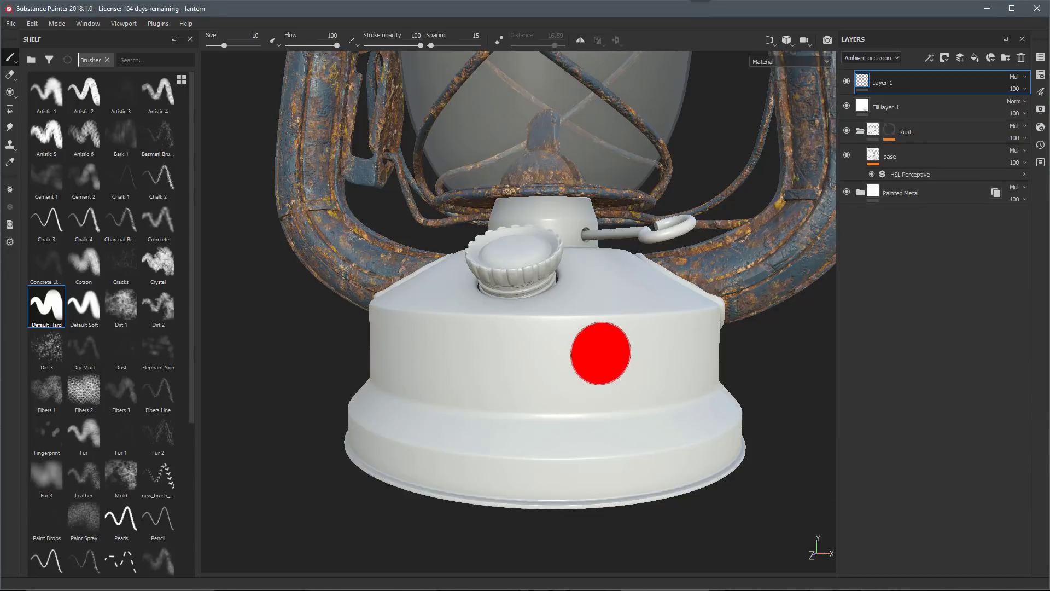
- Stamp one red dab across the upper edge of the lantern's base and reduce the brush size to 2.89
mouse_move(640, 302)
left_mouse_down("alt")
mouse_move(704, 382)
mouse_move(654, 369)
mouse_move(628, 279)
left_mouse_up("alt")
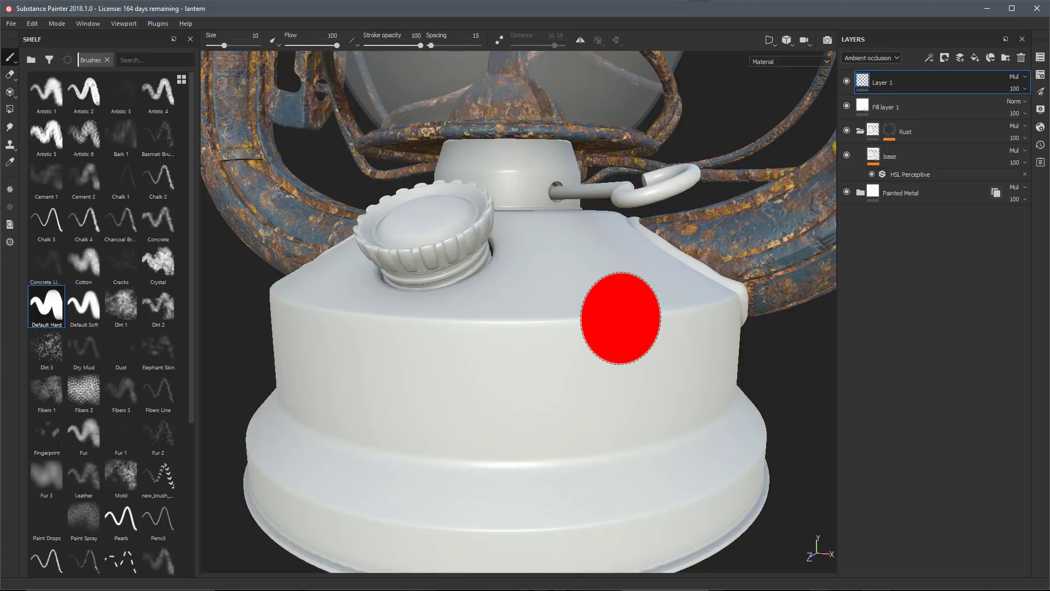
left_click(621, 317)
scroll(675, 422, "up", 2)
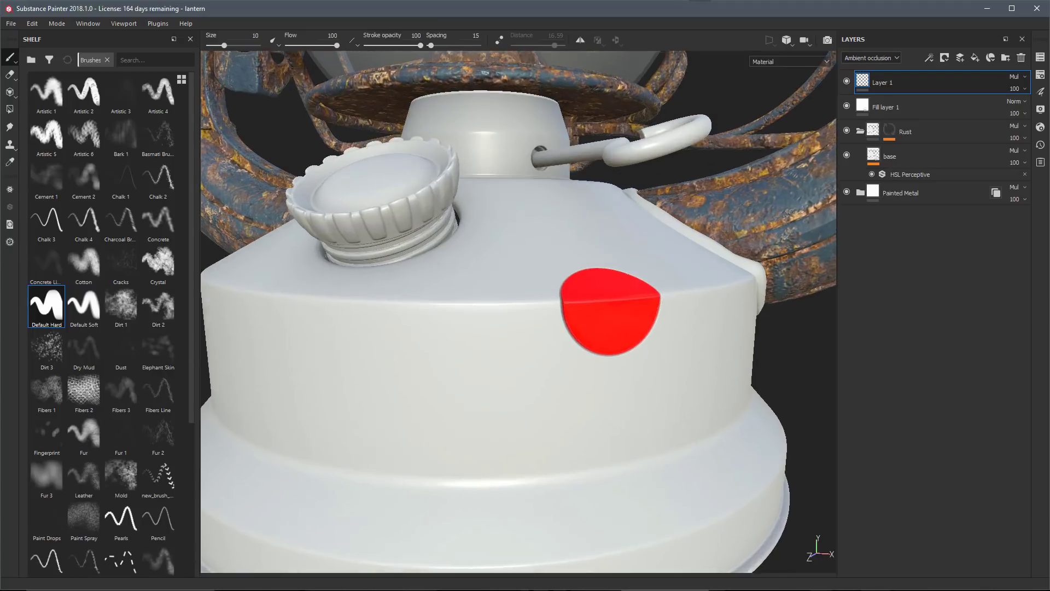
mouse_move(675, 422)
left_mouse_down("alt")
mouse_move(605, 418)
mouse_move(676, 386)
mouse_move(543, 419)
left_mouse_up("alt")
right_click_drag(543, 419, 517, 419, "ctrl")
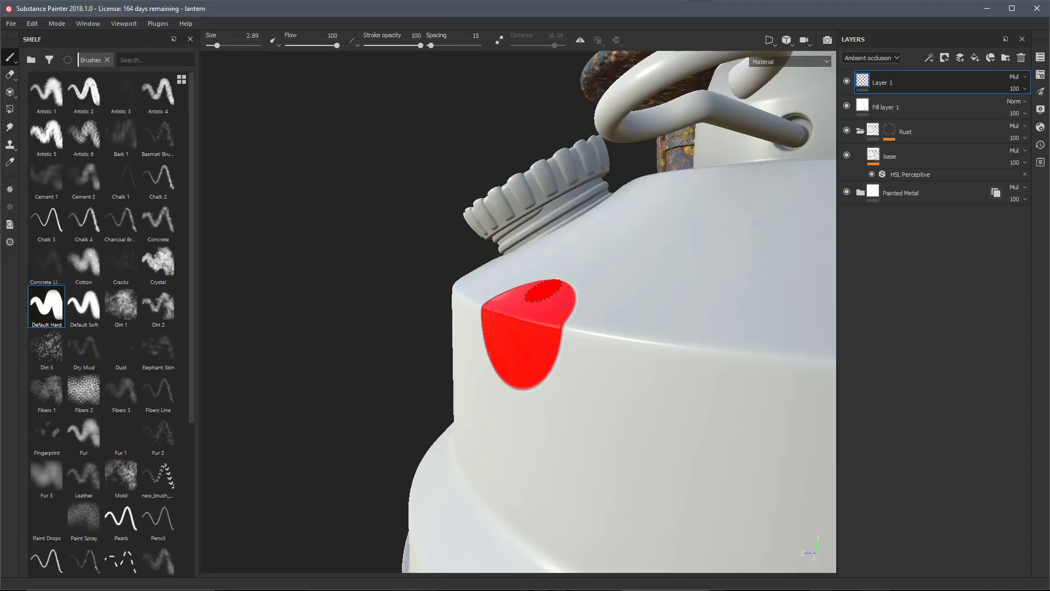
mouse_move(597, 411)
left_mouse_down("alt")
mouse_move(492, 394)
mouse_move(781, 335)
left_mouse_up("alt")
- Set the brush alignment to Tangent | Planar
right_click(759, 322)
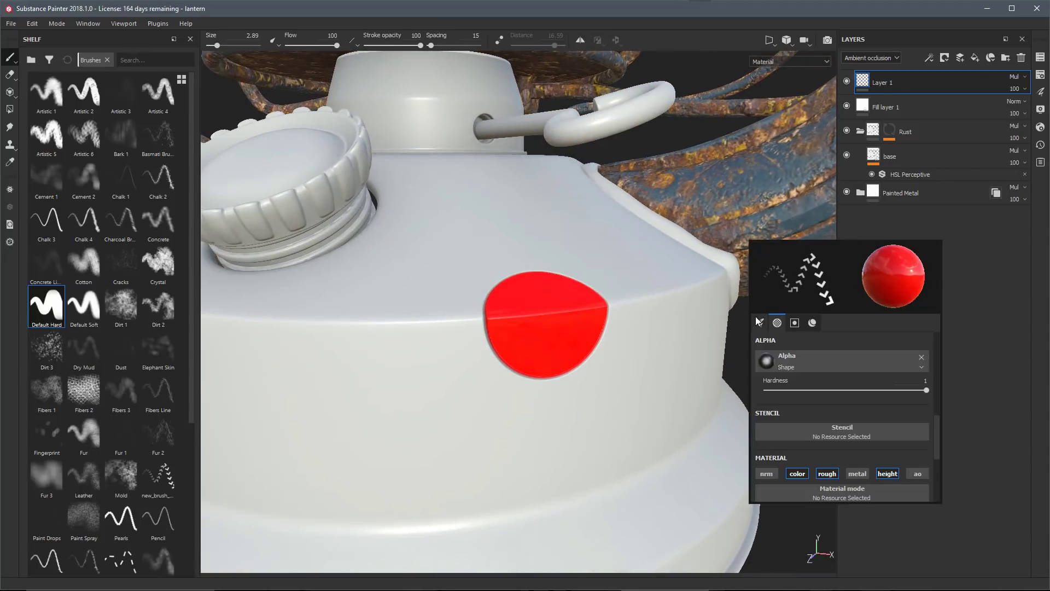
left_click(760, 323)
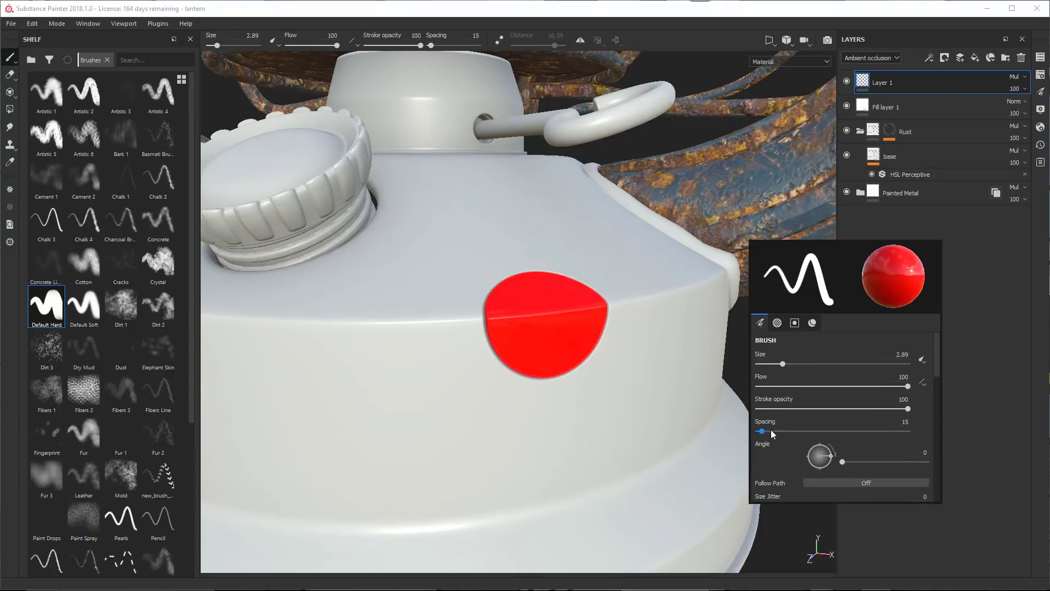
scroll(771, 432, "down", 2)
scroll(777, 449, "down", 1)
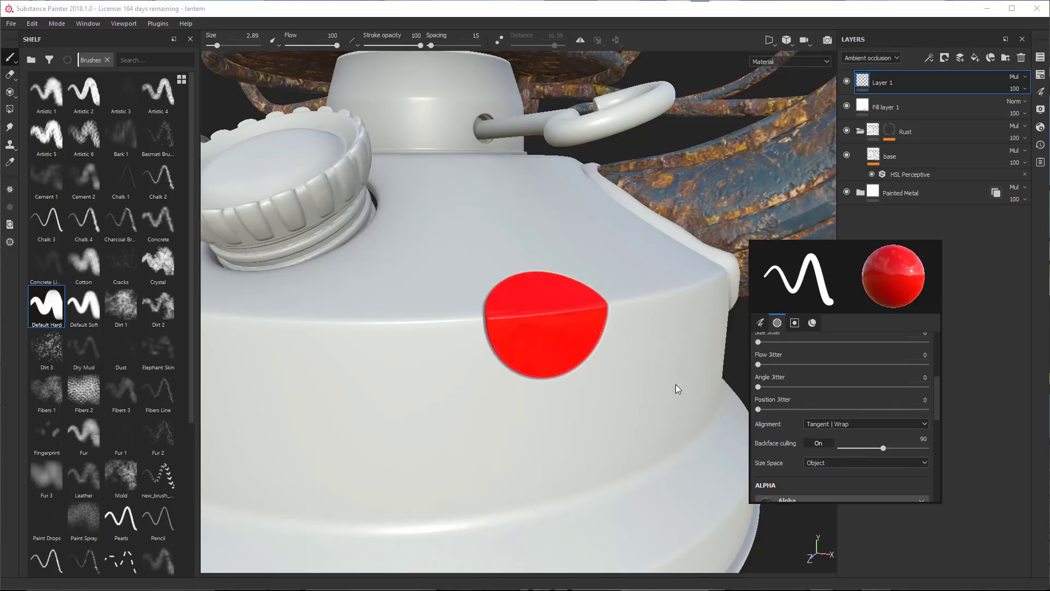
left_click(857, 425)
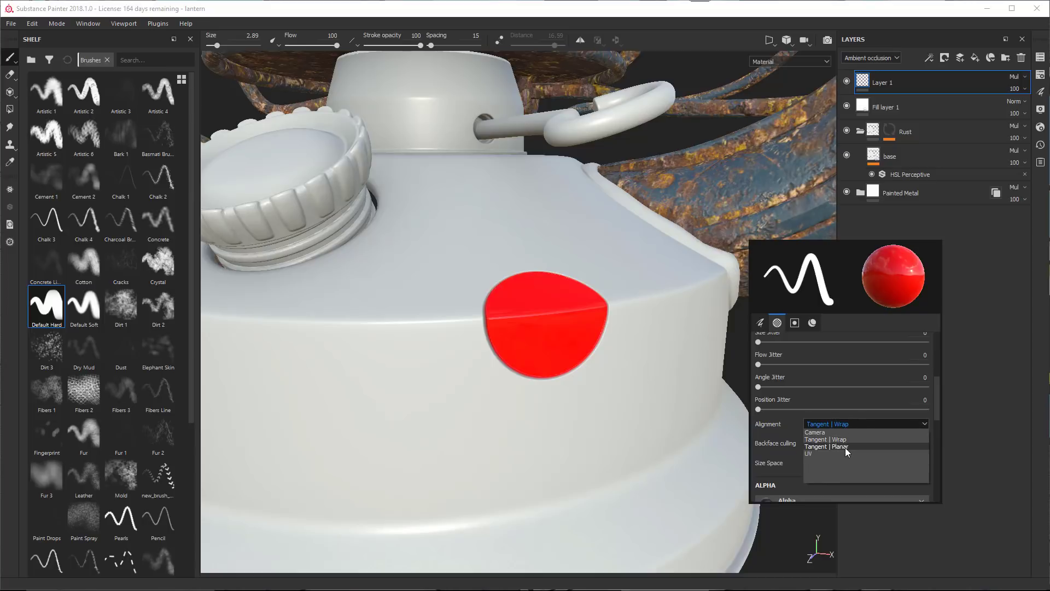
left_click(845, 447)
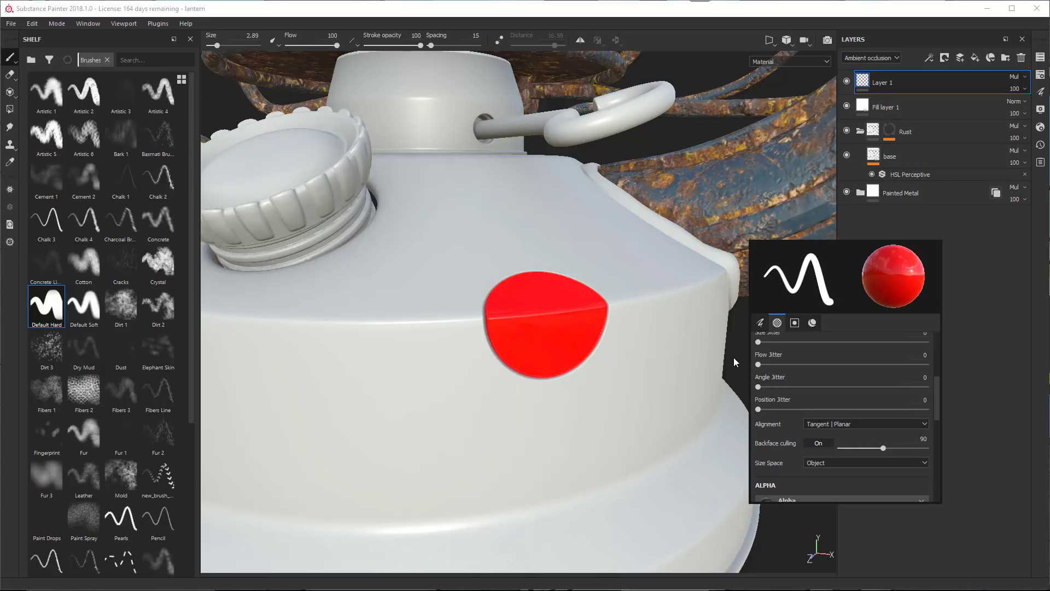
- Set the brush size to 8.65 and stamp a second red dab over the base's upper edge beside the first
left_click_drag(733, 361, 570, 359, "alt")
mouse_move(547, 307)
right_mouse_down("ctrl")
mouse_move(580, 306)
mouse_move(552, 310)
right_mouse_up("ctrl")
mouse_move(553, 310)
left_mouse_down("alt")
mouse_move(577, 342)
mouse_move(562, 357)
left_mouse_up("alt")
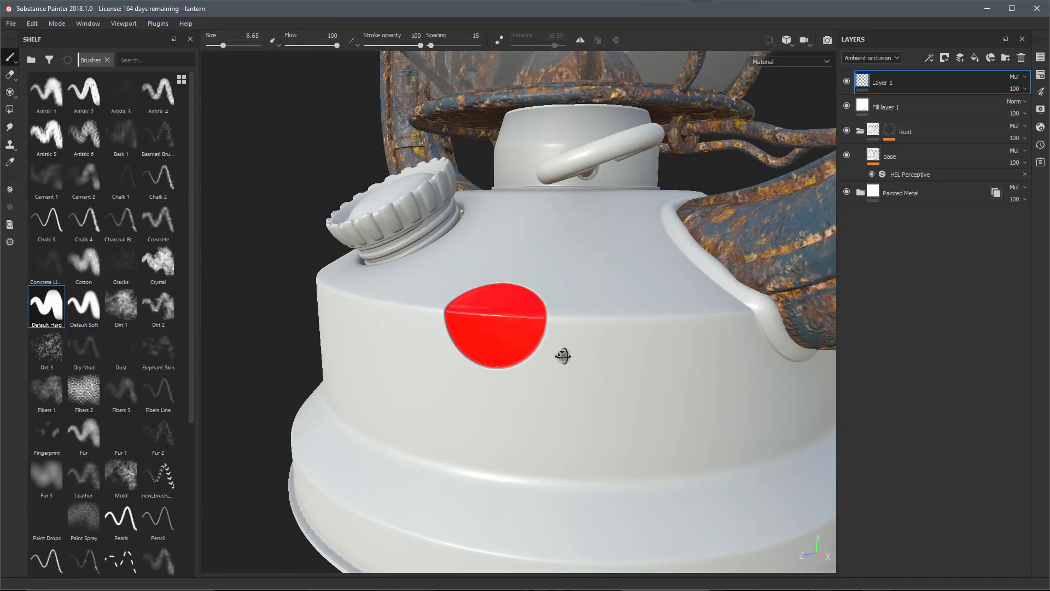
left_click(609, 324)
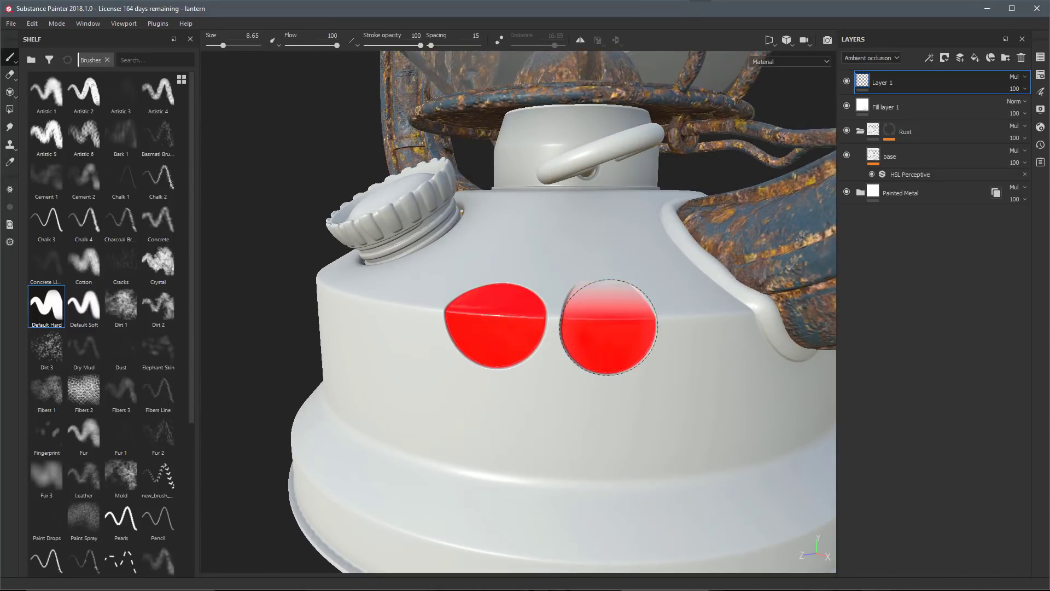
mouse_move(694, 441)
left_mouse_down("alt")
mouse_move(655, 460)
mouse_move(584, 469)
mouse_move(626, 490)
left_mouse_up("alt")
scroll(715, 485, "up", 5)
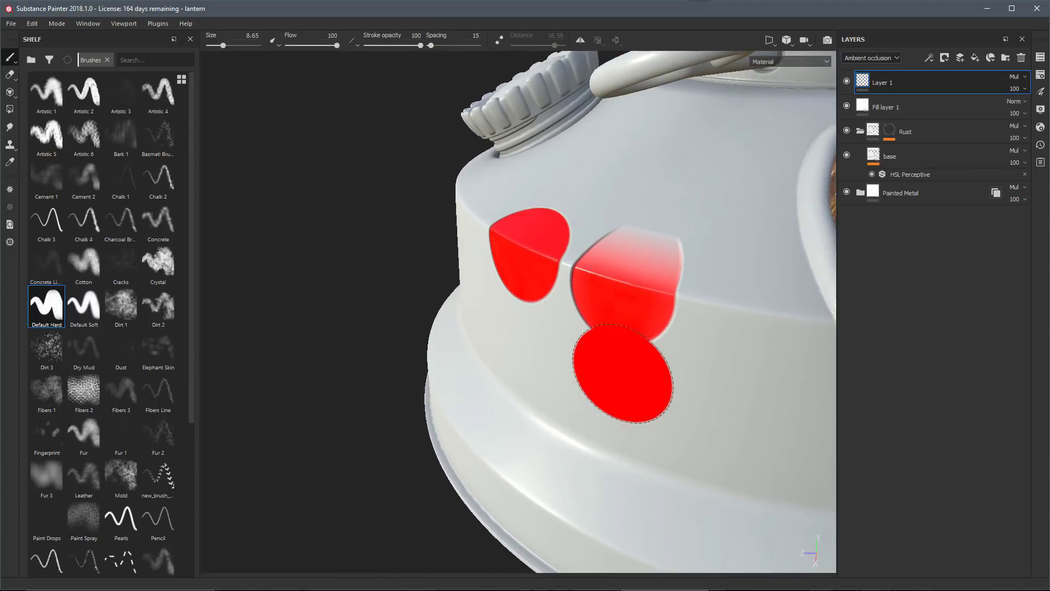
- Step the brush size down and back up to 8.38
key("bracketleft")
key("bracketleft")
key("bracketleft")
key("bracketright")
key("bracketright")
key("bracketright")
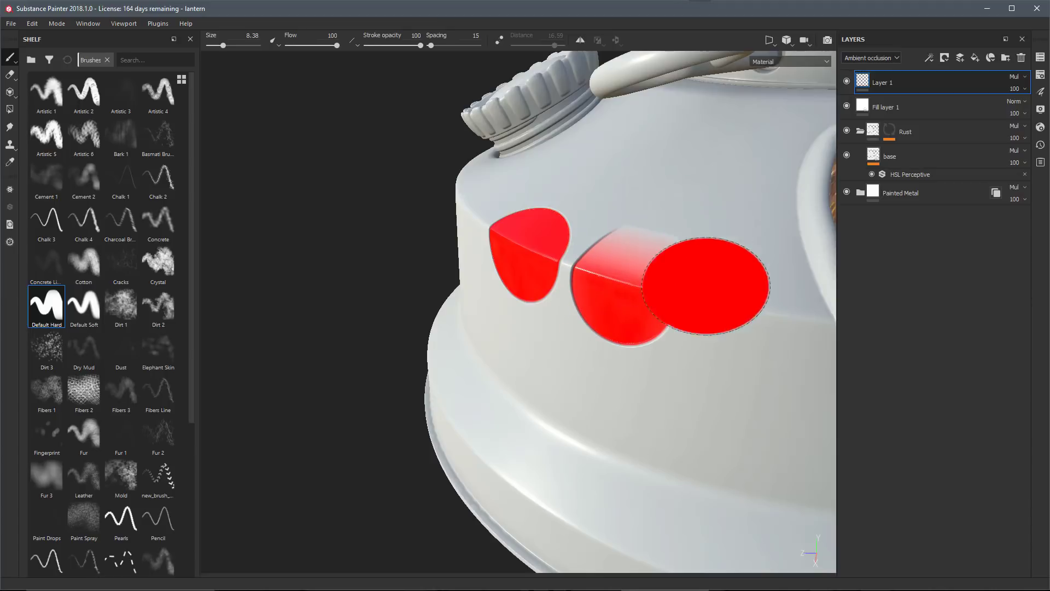
- Set the brush alignment to Camera
mouse_move(563, 417)
left_mouse_down("alt")
mouse_move(757, 417)
mouse_move(760, 438)
mouse_move(687, 436)
mouse_move(614, 408)
mouse_move(649, 409)
mouse_move(553, 356)
mouse_move(570, 356)
left_mouse_up("alt")
right_click(808, 310)
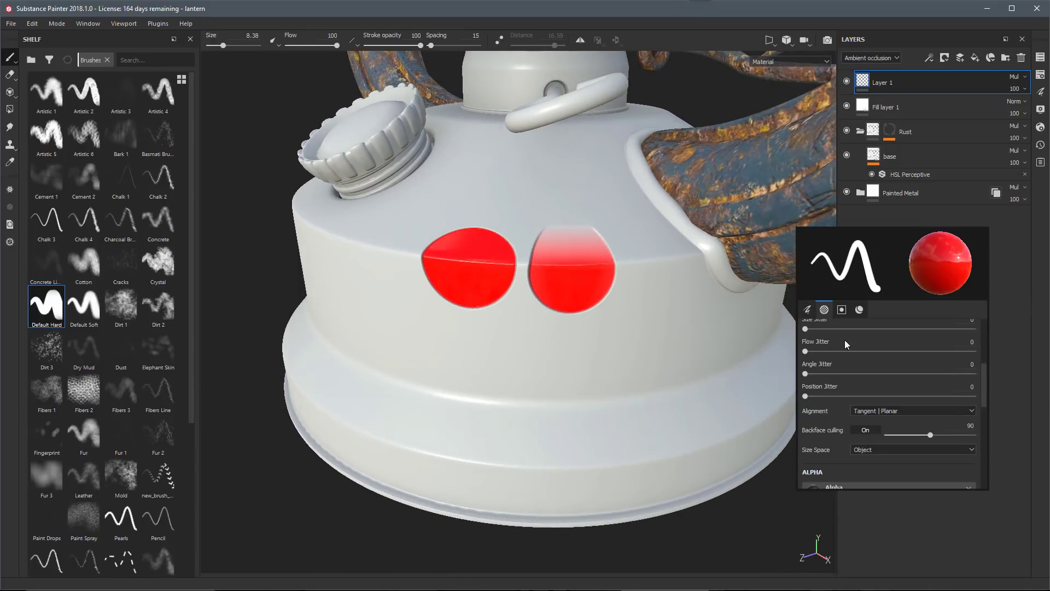
left_click(877, 412)
left_click(881, 433)
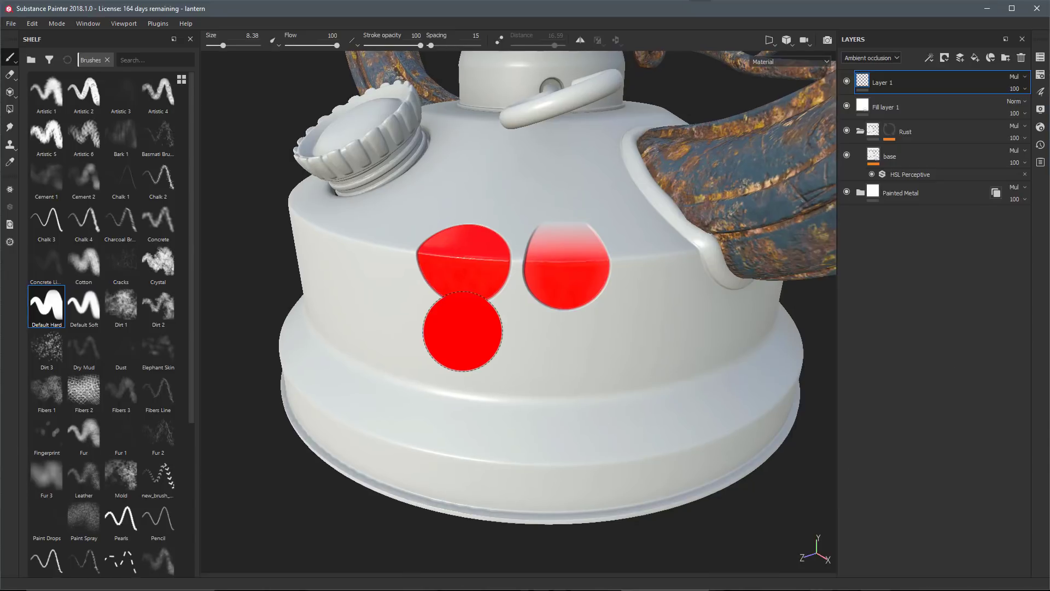
- Stamp a third red dab over the base's upper edge, on the filler cap side of the existing dabs
mouse_move(436, 399)
left_mouse_down("alt")
mouse_move(509, 375)
mouse_move(445, 328)
mouse_move(496, 411)
mouse_move(441, 340)
mouse_move(492, 352)
left_mouse_up("alt")
left_click(493, 406)
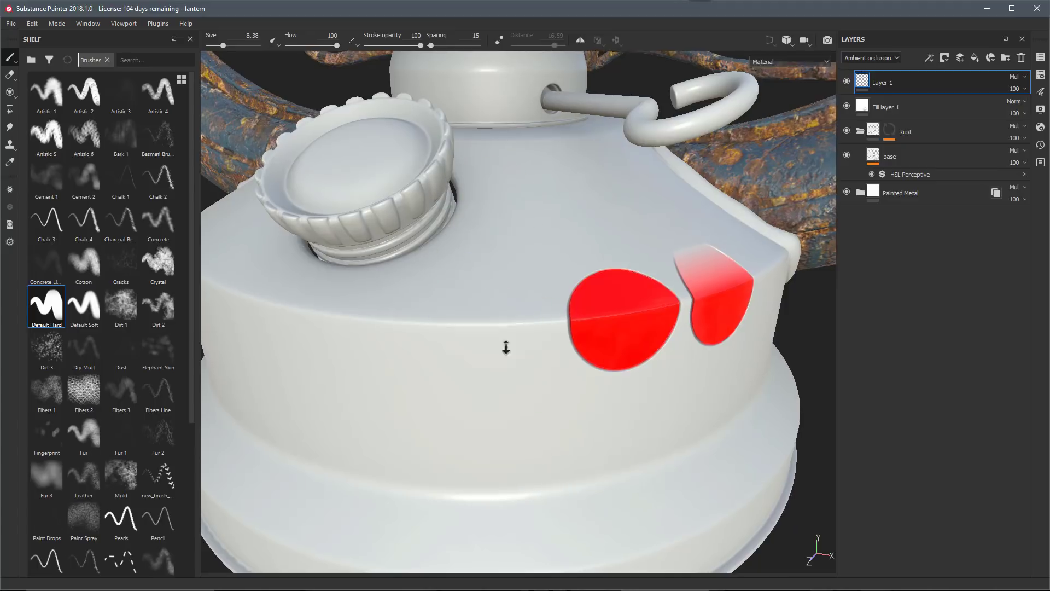
left_click_drag(499, 347, 524, 372, "alt")
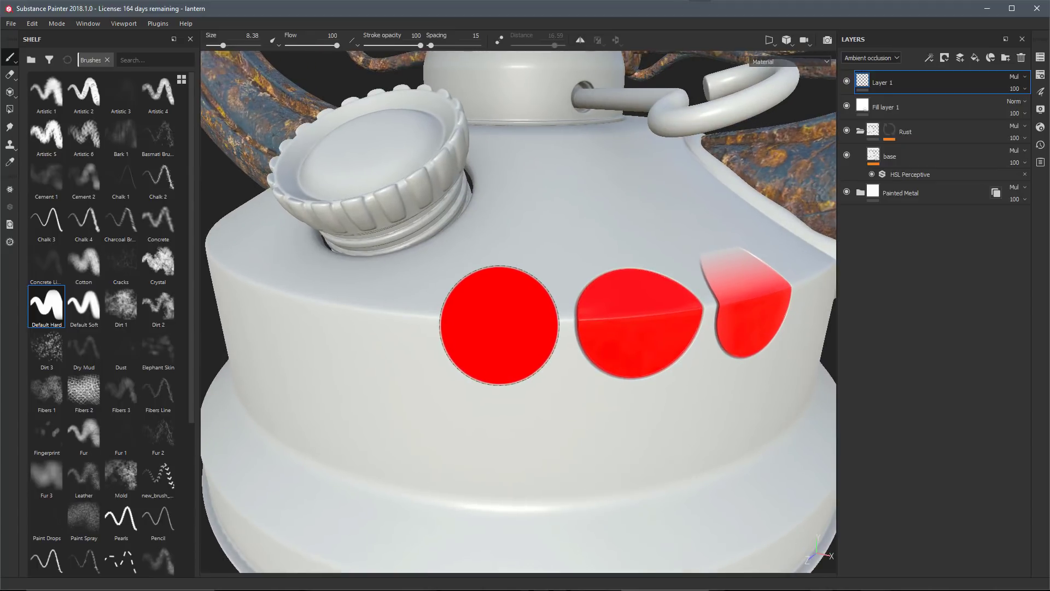
left_click(499, 327)
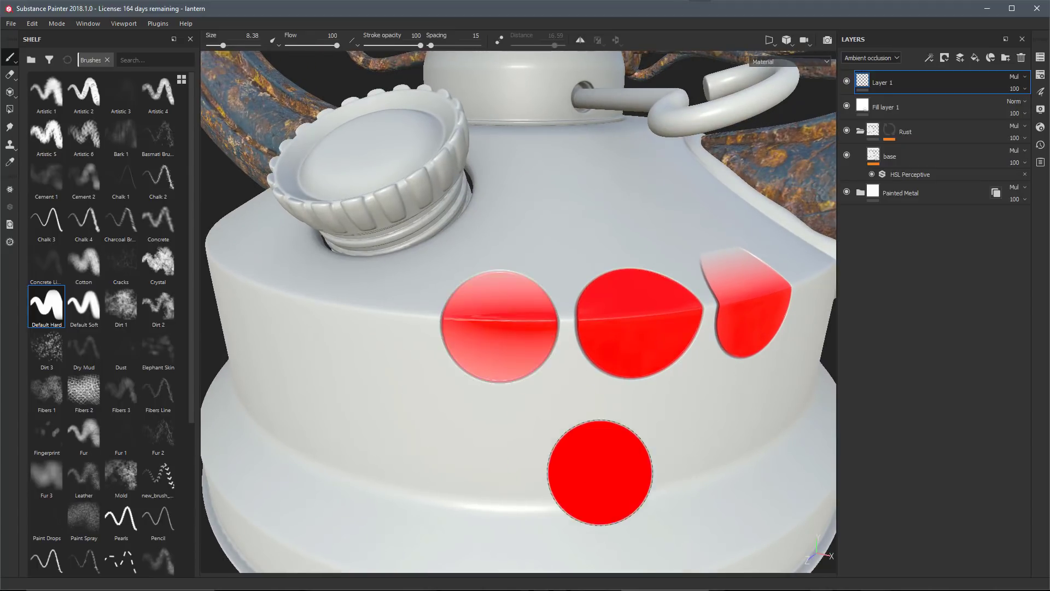
mouse_move(687, 464)
left_mouse_down("alt")
mouse_move(586, 469)
mouse_move(565, 419)
mouse_move(666, 427)
mouse_move(602, 441)
mouse_move(526, 389)
left_mouse_up("alt")
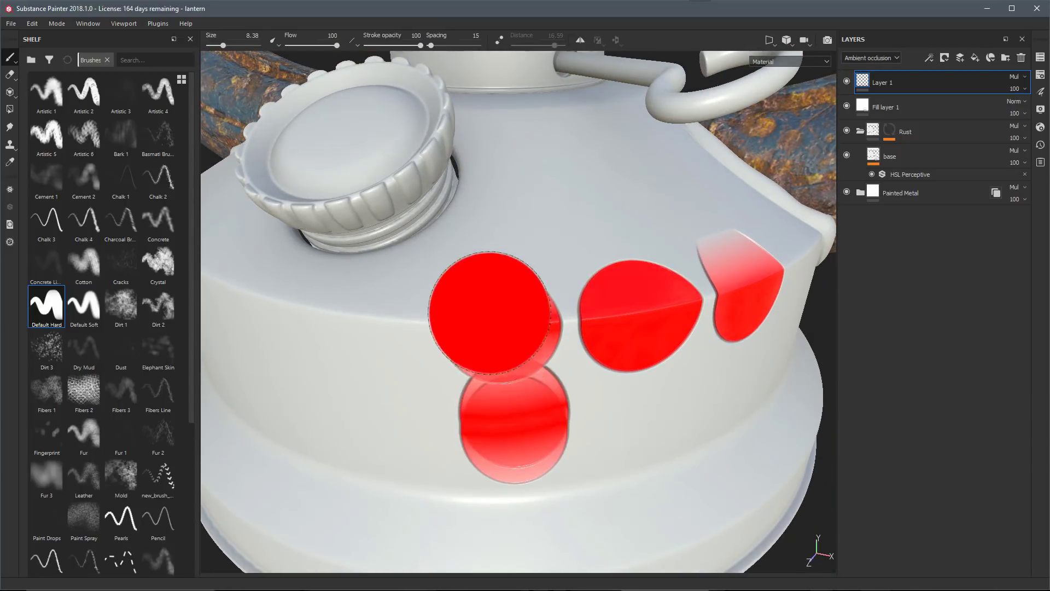
- Set the brush size to 9.36 and stamp a fourth red dab over the base's upper edge, below the filler cap
right_click_drag(517, 400, 508, 368, "ctrl")
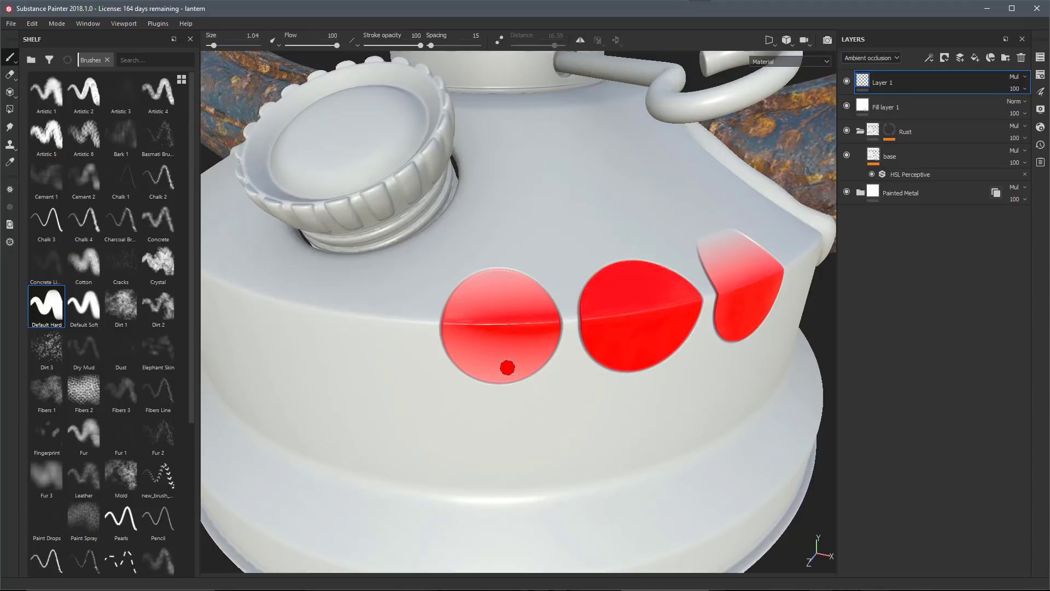
left_click_drag(524, 363, 567, 375, "alt")
right_click_drag(434, 323, 457, 322, "ctrl")
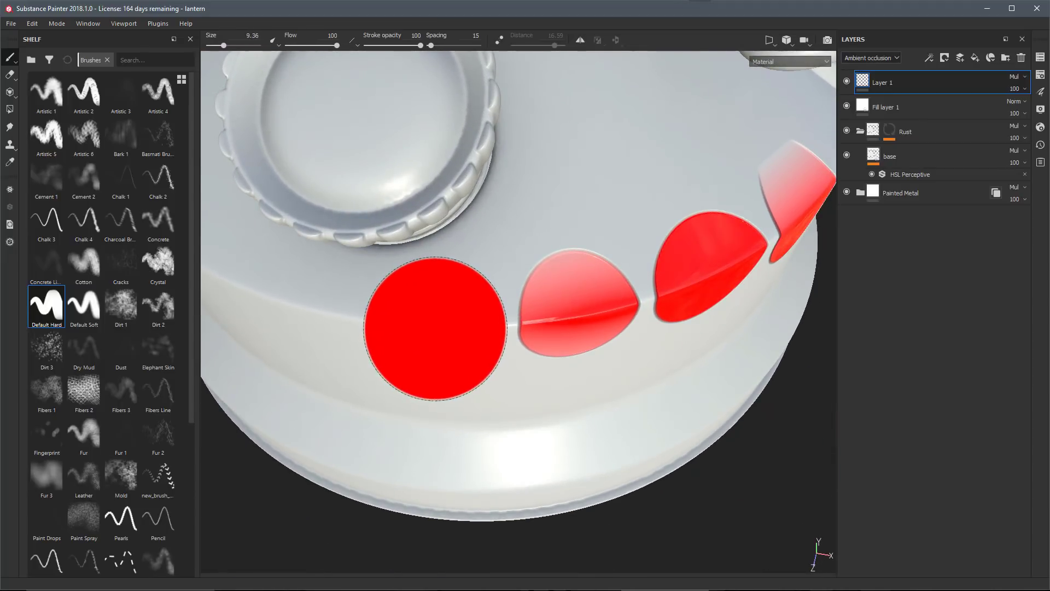
left_click(432, 322)
mouse_move(643, 442)
left_mouse_down("alt")
mouse_move(614, 346)
mouse_move(565, 377)
left_mouse_up("alt")
left_click_drag(627, 357, 583, 375, "alt")
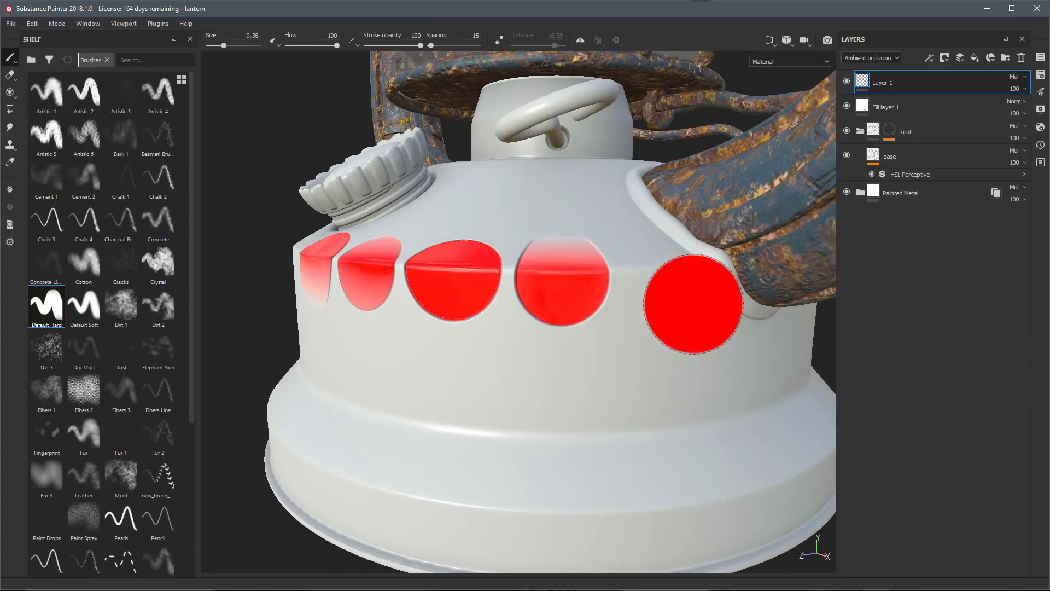
- Undo all four red dabs stamped along the base's upper edge
key("ctrl+z")
key("ctrl+z")
key("ctrl+z")
key("ctrl+z")
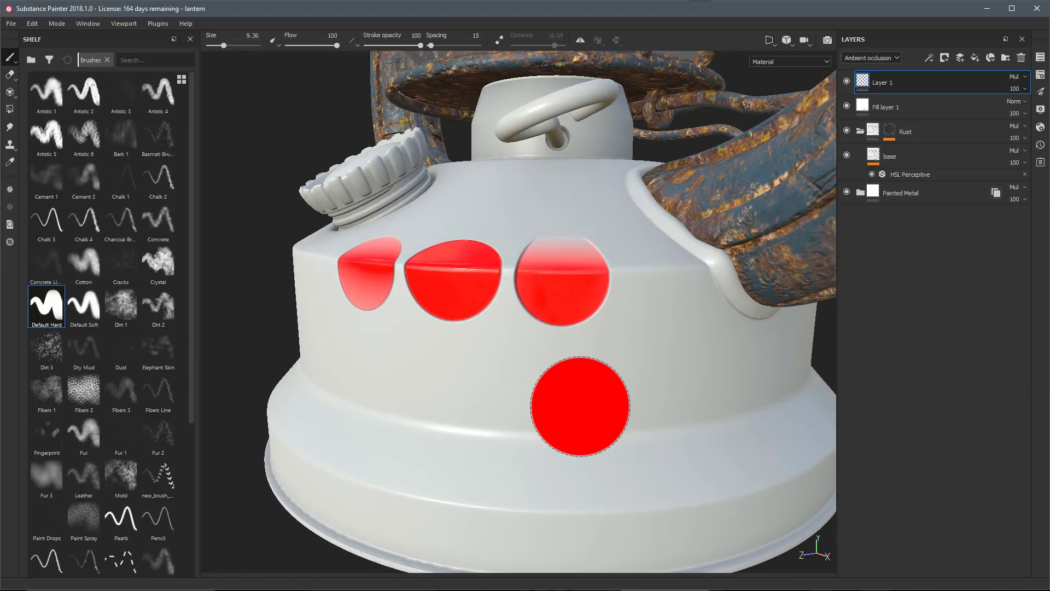
mouse_move(576, 330)
left_mouse_down("alt")
mouse_move(467, 316)
mouse_move(516, 347)
mouse_move(484, 344)
mouse_move(524, 323)
mouse_move(457, 284)
mouse_move(460, 329)
left_mouse_up("alt")
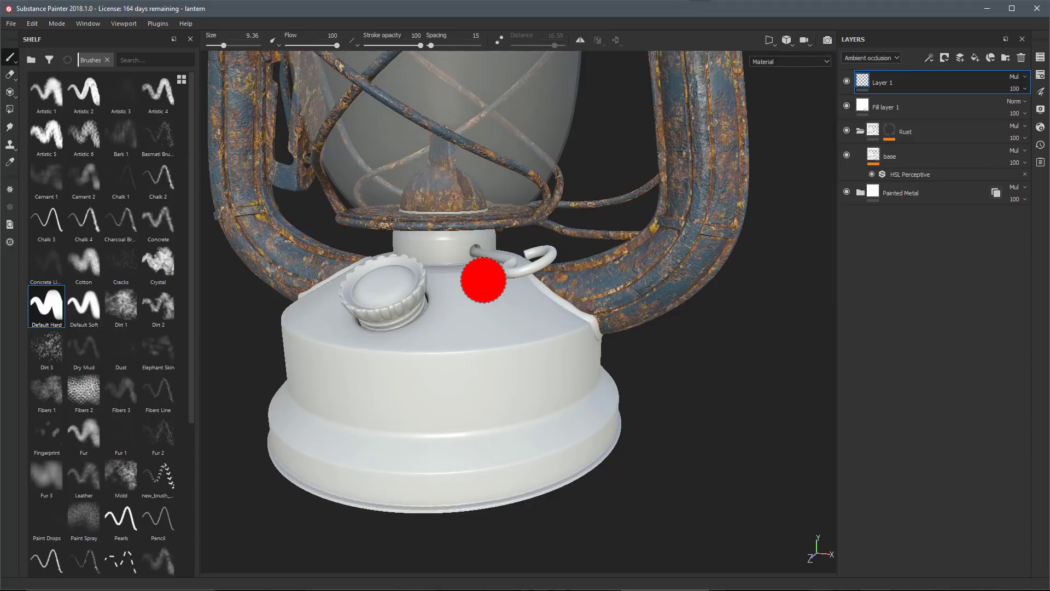
- Show the 3D and 2D views side by side and rotate the environment lighting
left_click(770, 41)
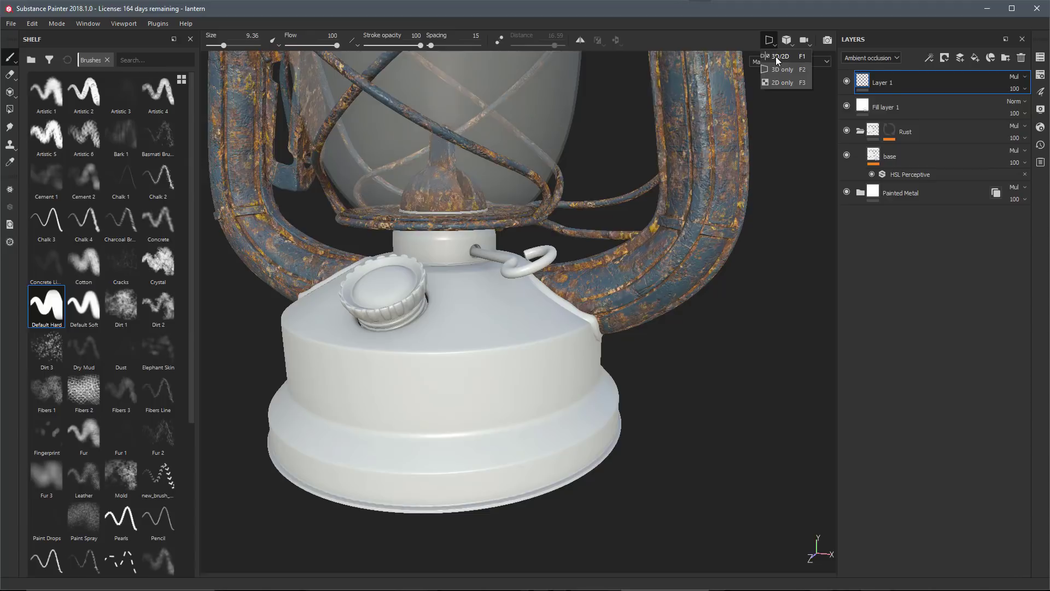
left_click(777, 59)
right_click_drag(357, 429, 332, 353, "alt")
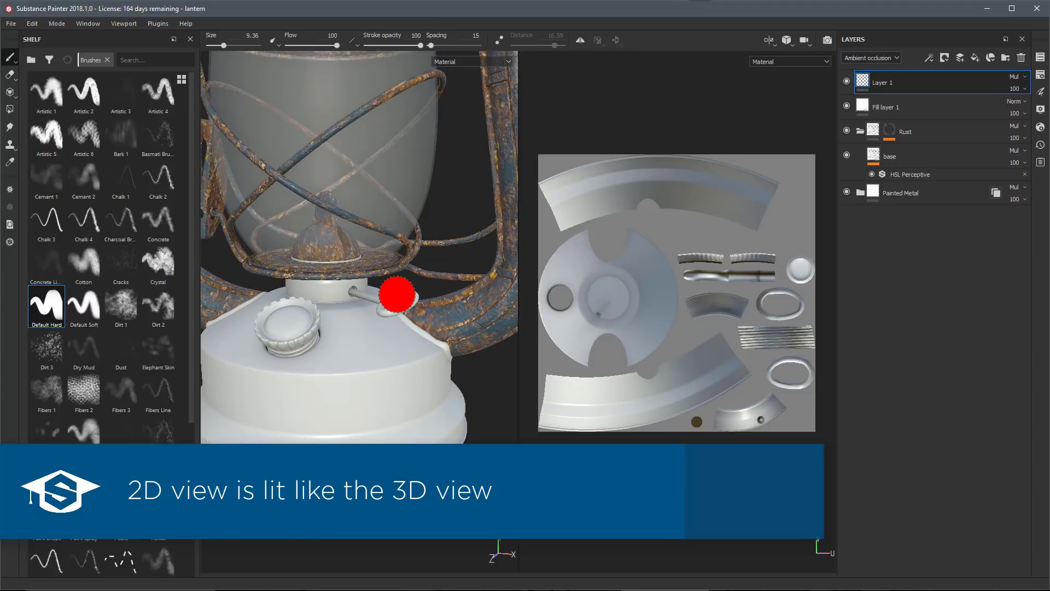
right_click_drag(396, 294, 401, 305, "shift")
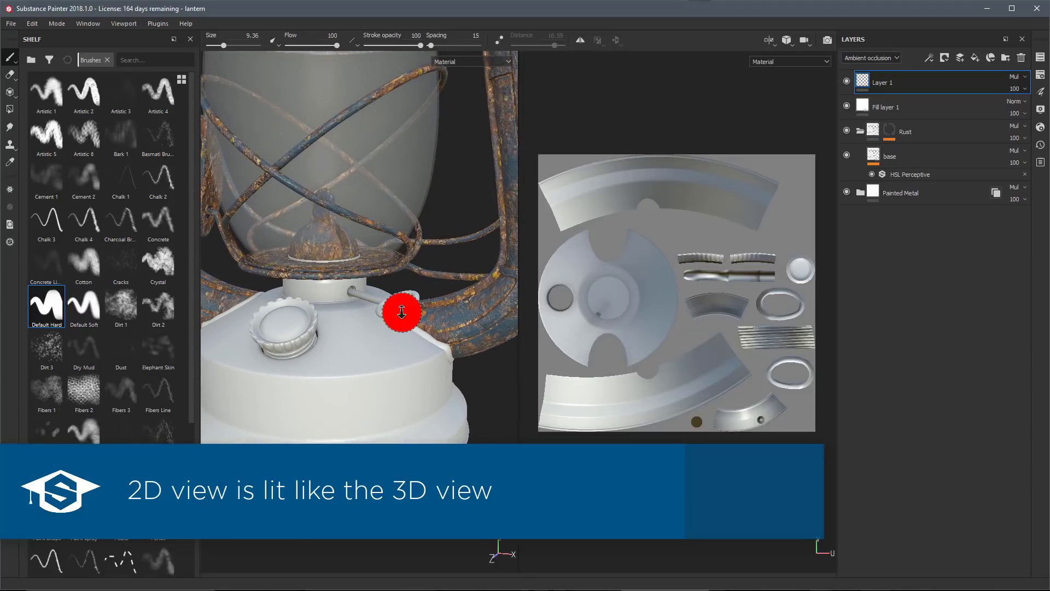
- Set the brush alignment to Tangent | Wrap
right_click(617, 116)
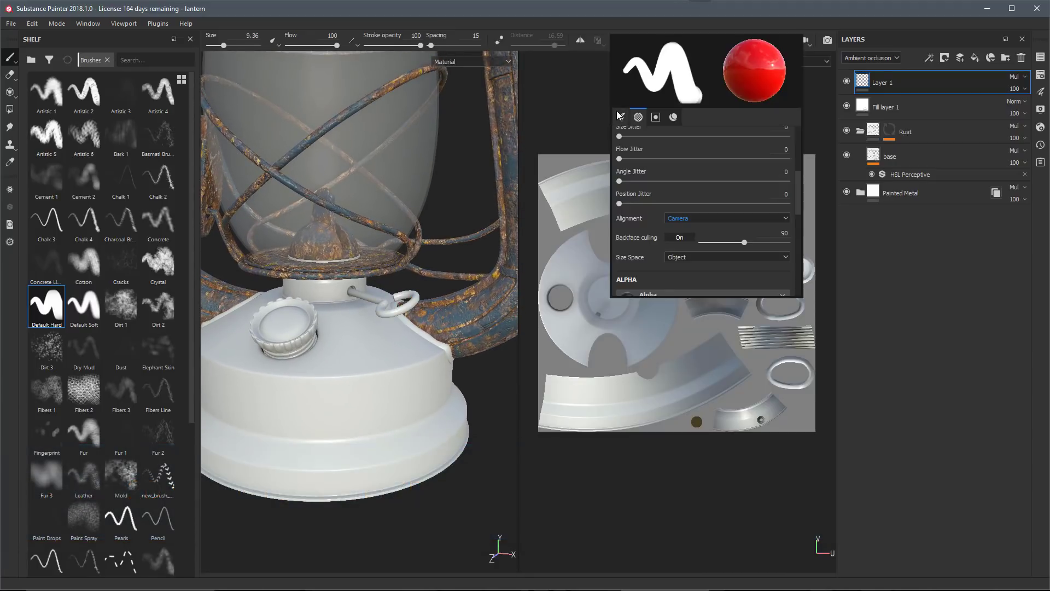
left_click(692, 217)
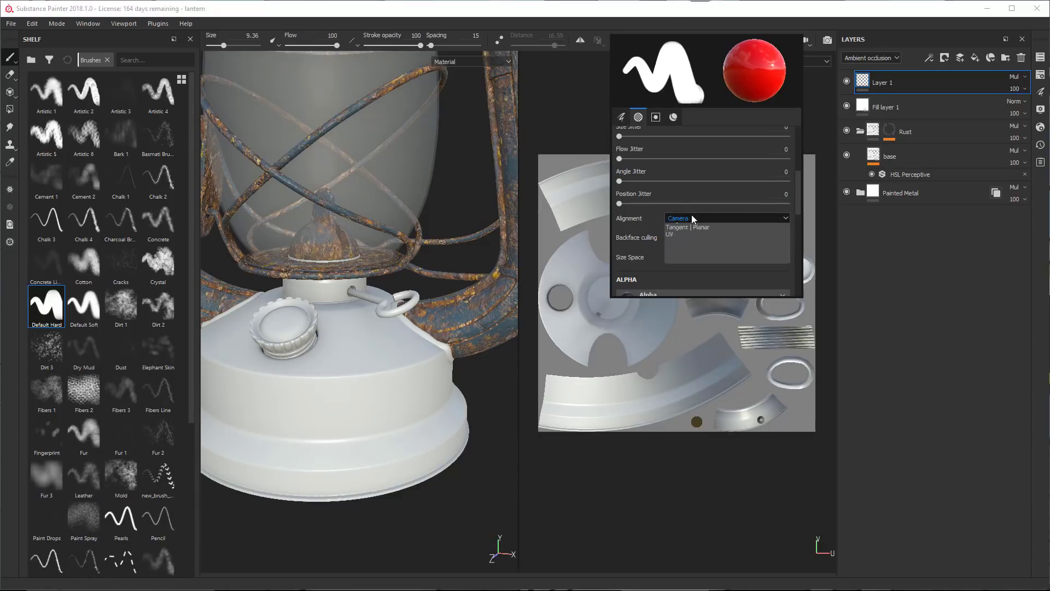
left_click(683, 236)
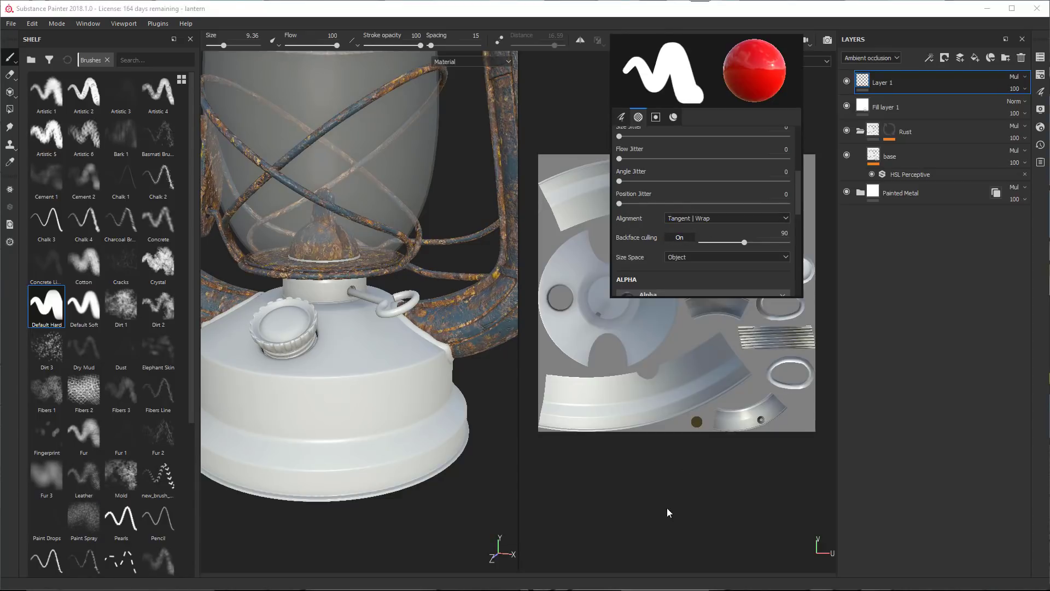
- Paint a red stroke in the 2D view along the inner edge of the lower curved UV island
scroll(697, 359, "up", 4)
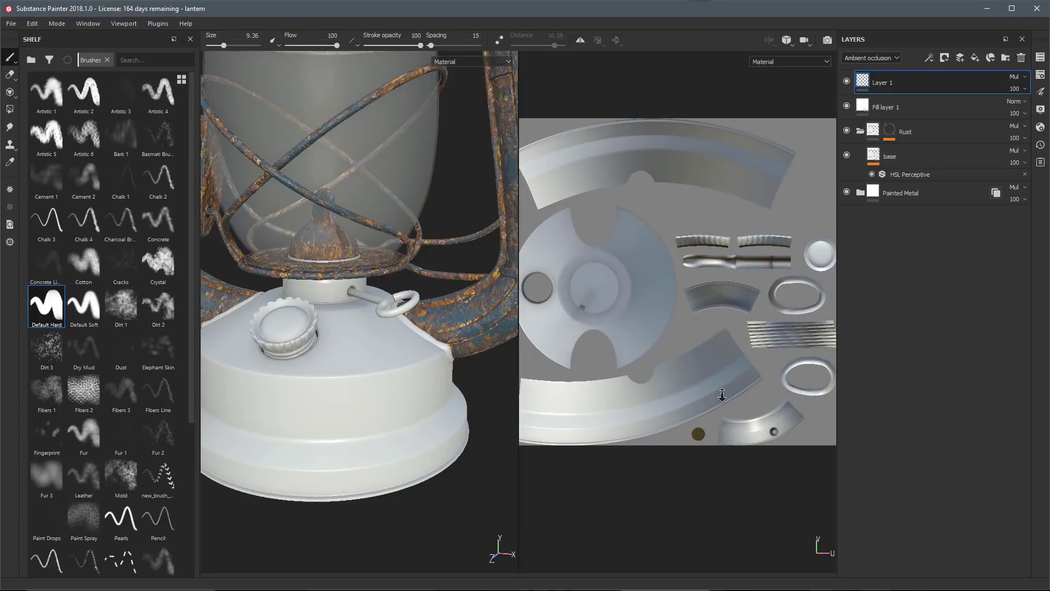
scroll(704, 399, "down", 2)
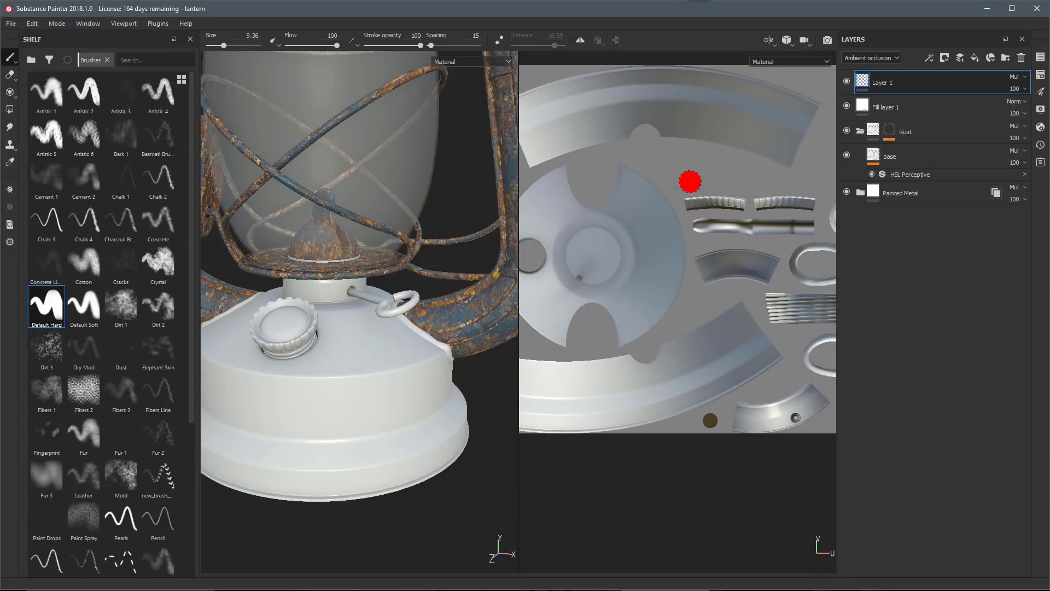
scroll(626, 290, "up", 3)
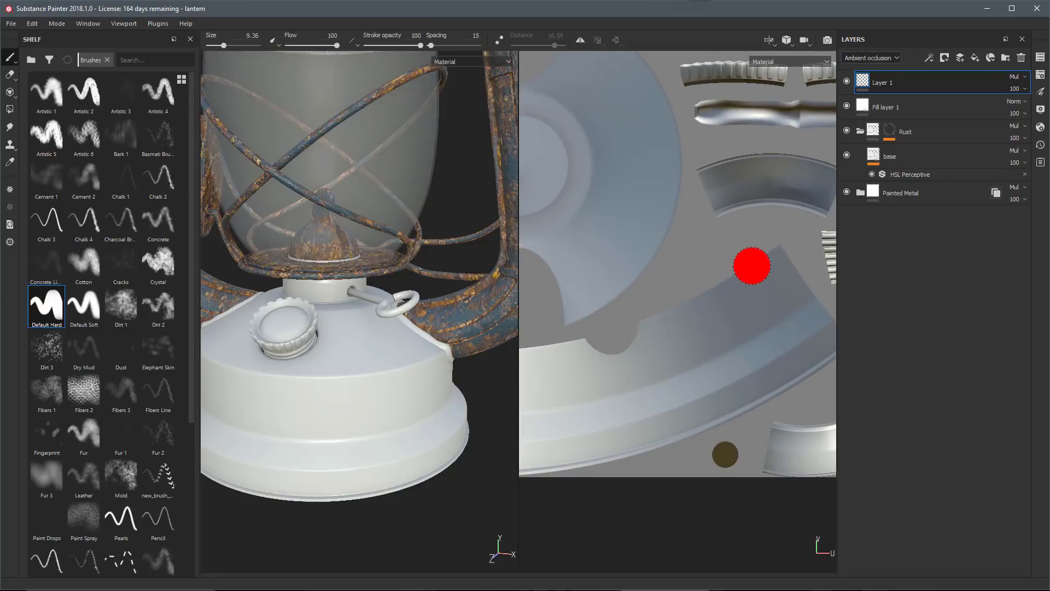
left_click(752, 266)
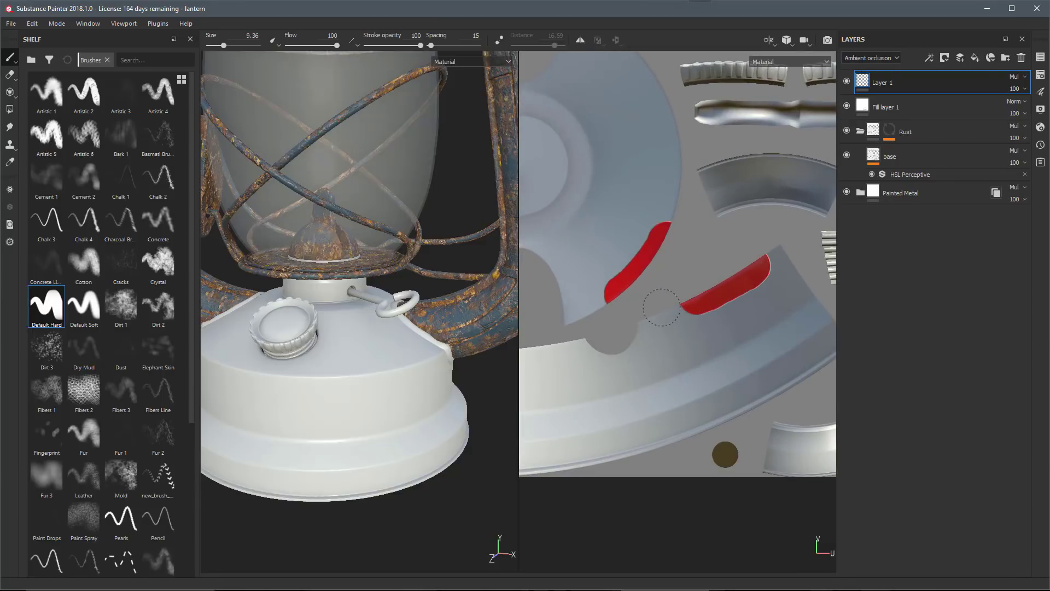
left_click_drag(663, 311, 701, 294)
left_click(729, 301)
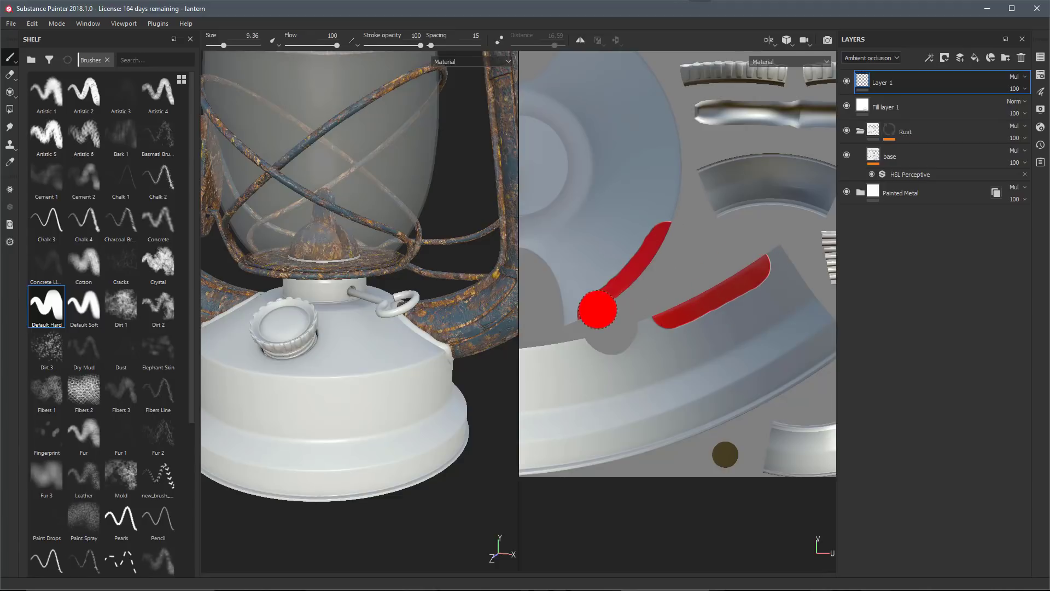
- Paint a red stroke along the base's upper edge in the 3D view, undo it and repaint it
left_click_drag(420, 363, 331, 382)
scroll(685, 347, "down", 1)
scroll(684, 347, "down", 3)
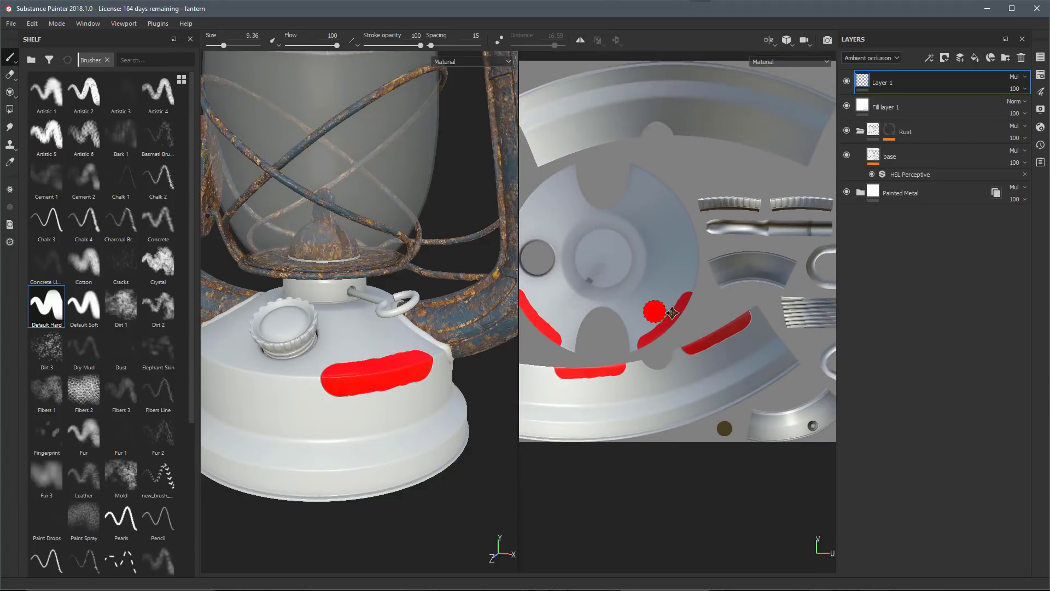
key("ctrl+z")
middle_click_drag(643, 296, 721, 273, "alt")
scroll(616, 273, "up", 1)
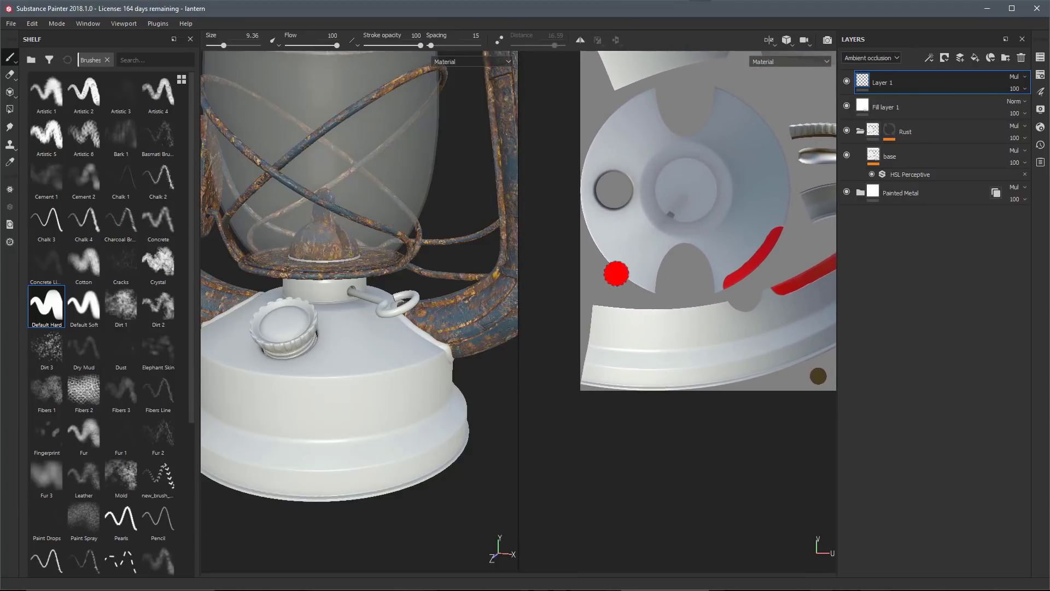
left_click_drag(435, 359, 358, 376)
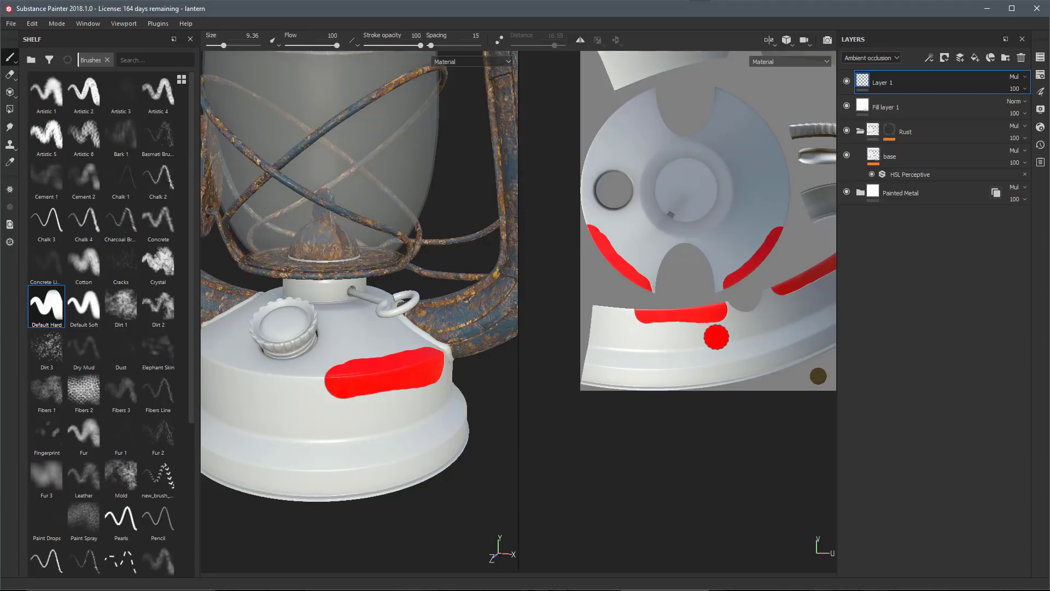
- Undo the red strokes painted with Tangent | Wrap alignment in the 3D and 2D views
key("ctrl+z")
key("ctrl+z")
key("ctrl+z")
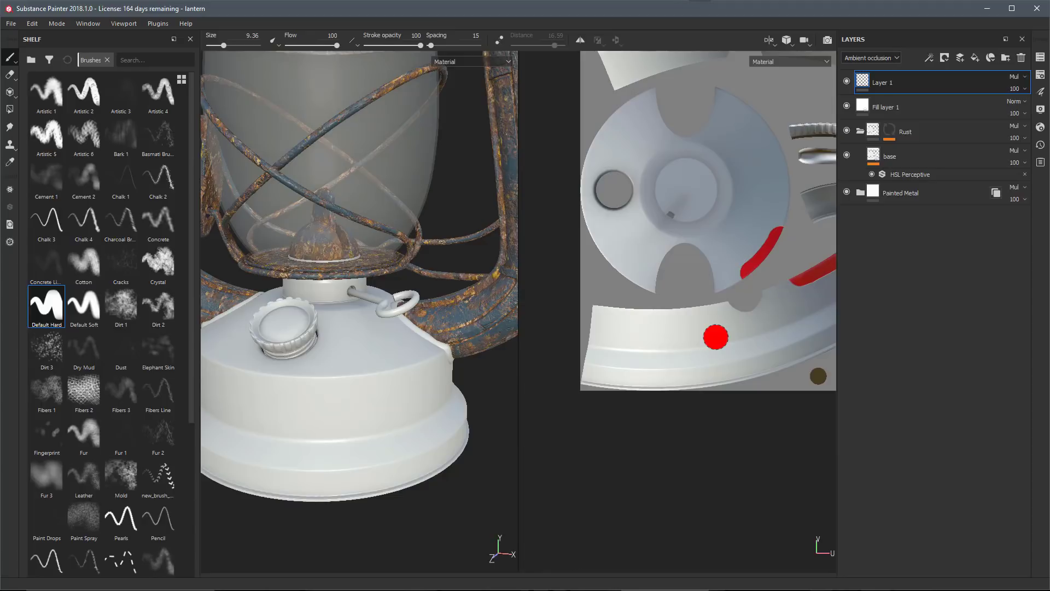
- Set the brush alignment to UV
right_click(557, 269)
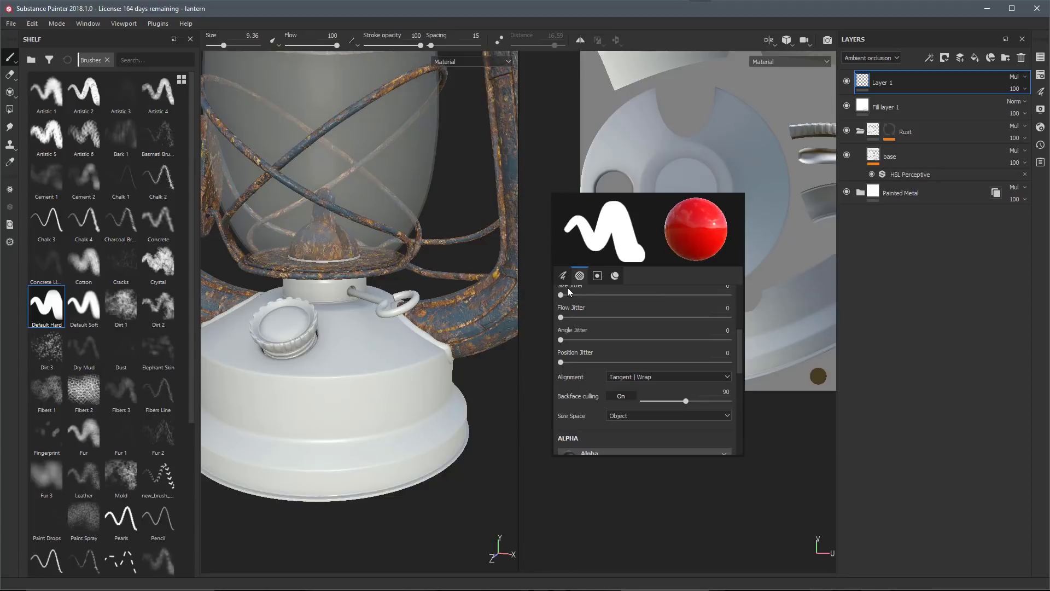
left_click(661, 375)
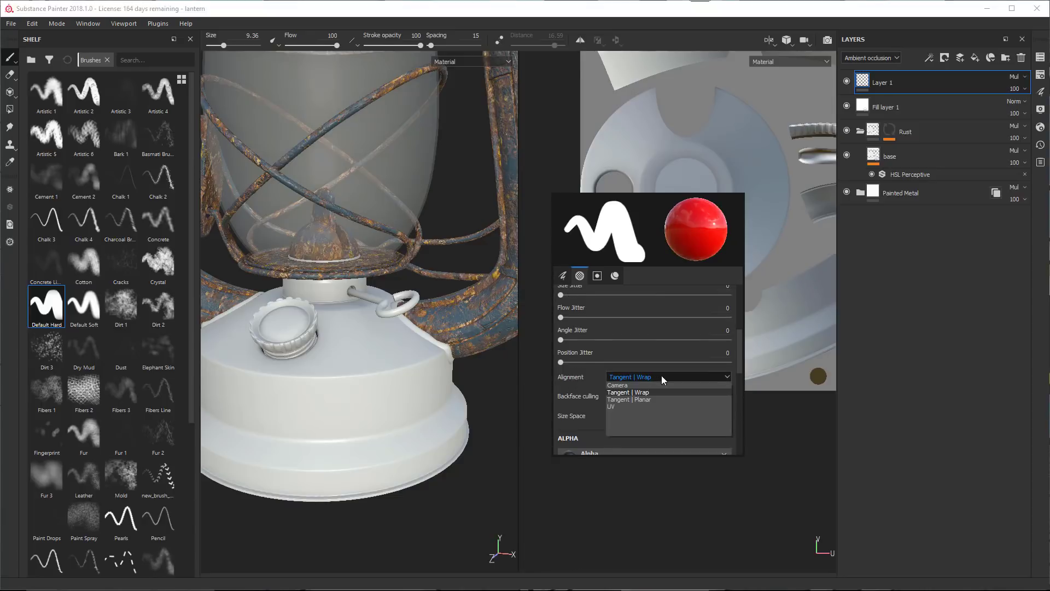
left_click(622, 406)
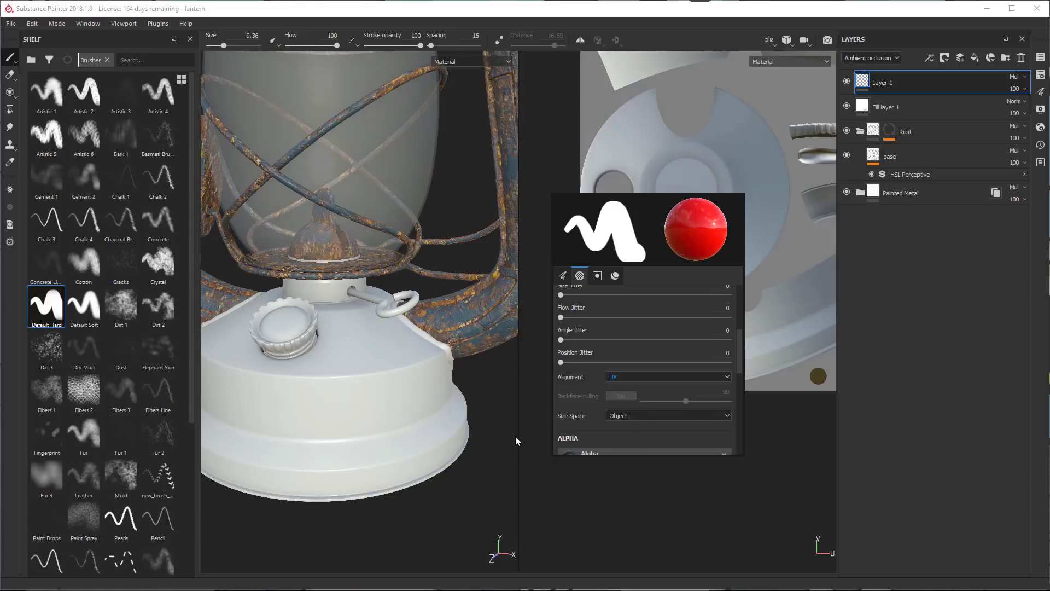
- Paint a red stroke in the 3D view along the base's side, just below its upper edge
left_click(425, 374)
mouse_move(417, 373)
left_mouse_down()
mouse_move(356, 385)
mouse_move(426, 377)
mouse_move(287, 390)
left_mouse_up()
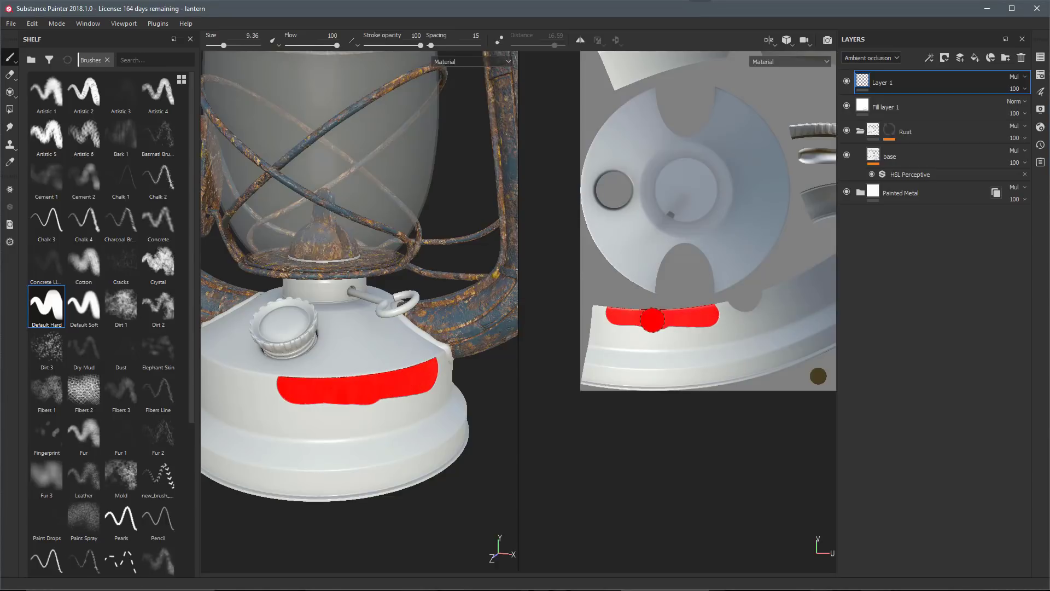
mouse_move(653, 319)
left_mouse_down()
mouse_move(730, 316)
mouse_move(810, 279)
mouse_move(608, 313)
mouse_move(673, 338)
left_mouse_up()
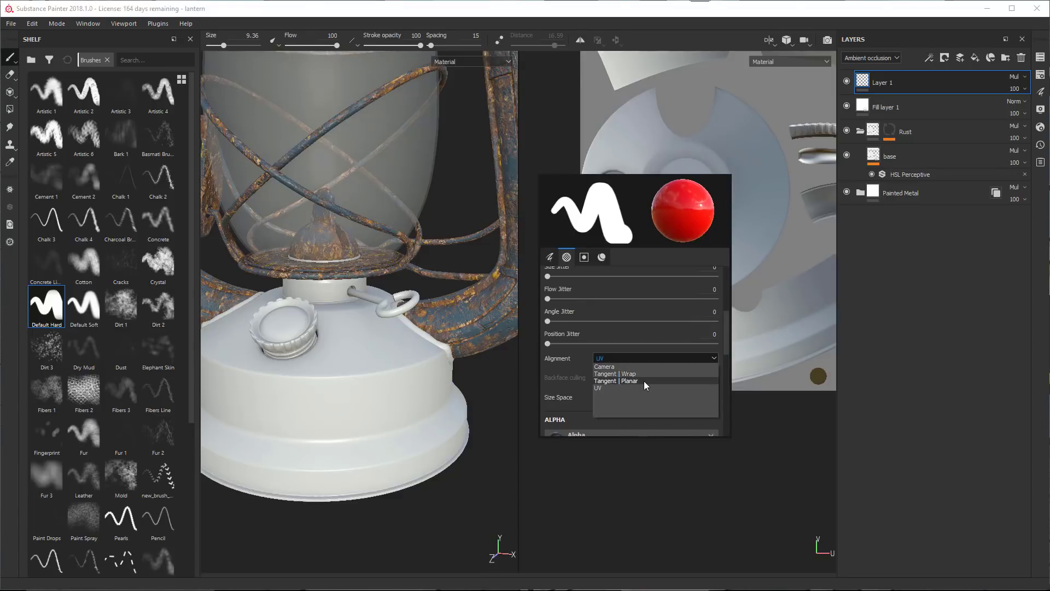
- Keep the brush alignment on UV and show only the 3D view of the lantern
left_click(603, 388)
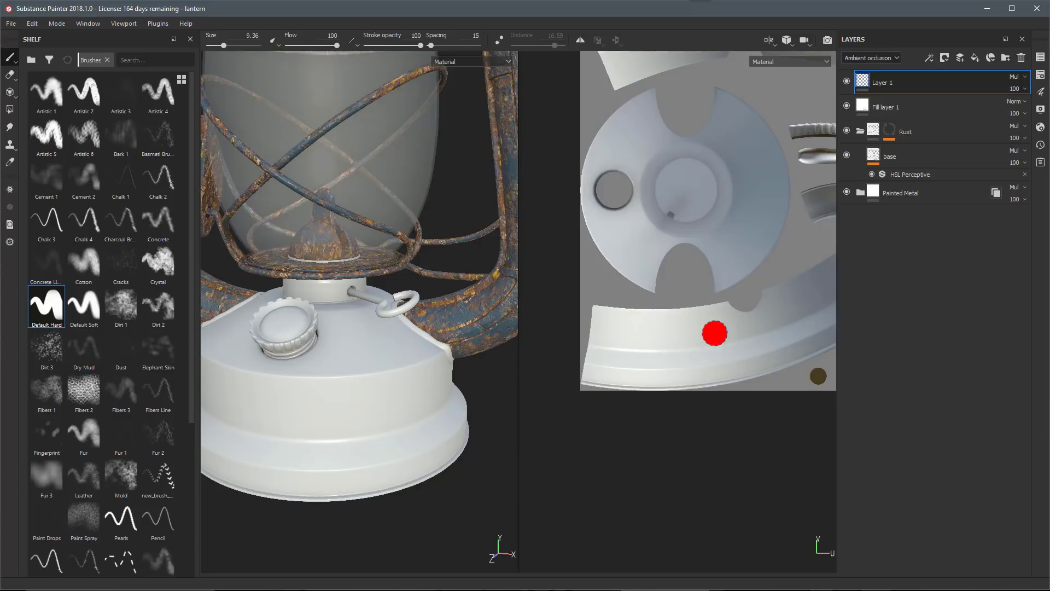
left_click(771, 41)
left_click(769, 67)
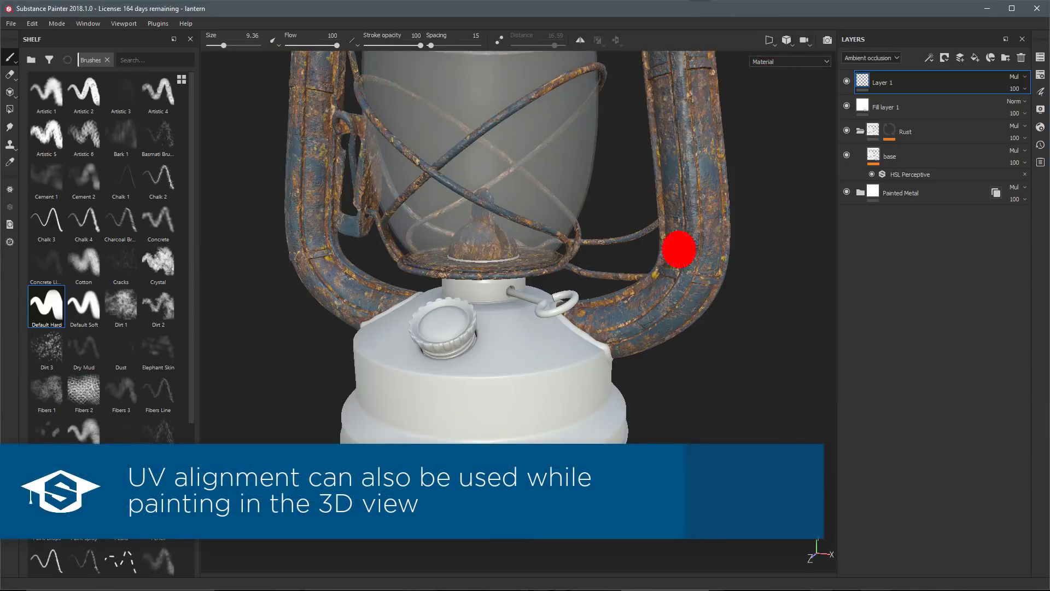
scroll(585, 420, "up", 3)
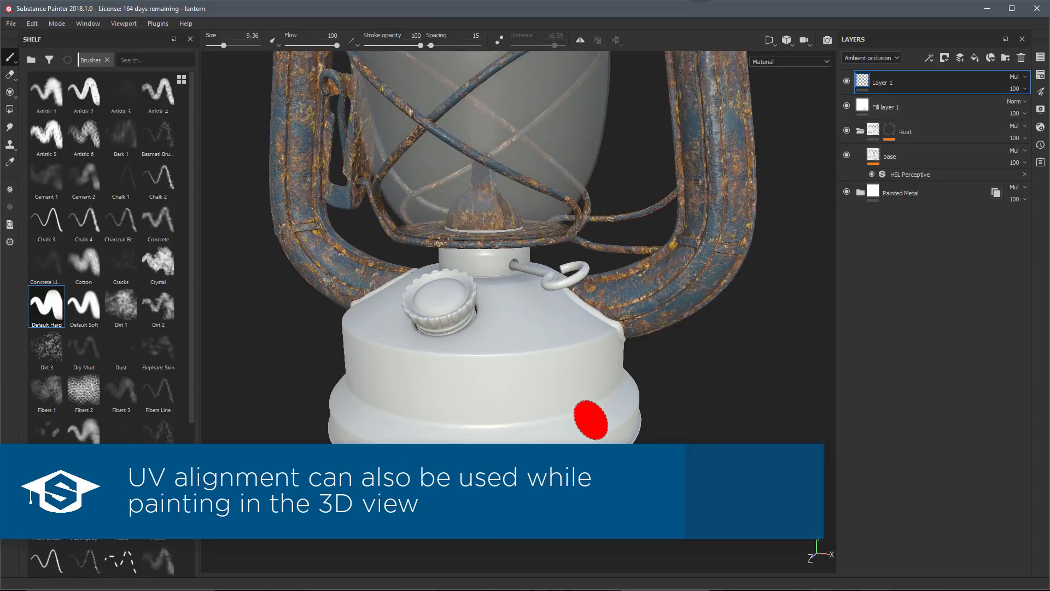
- Set the brush alignment to Tangent | Wrap and check the available Size Space options, leaving it on Object
mouse_move(763, 304)
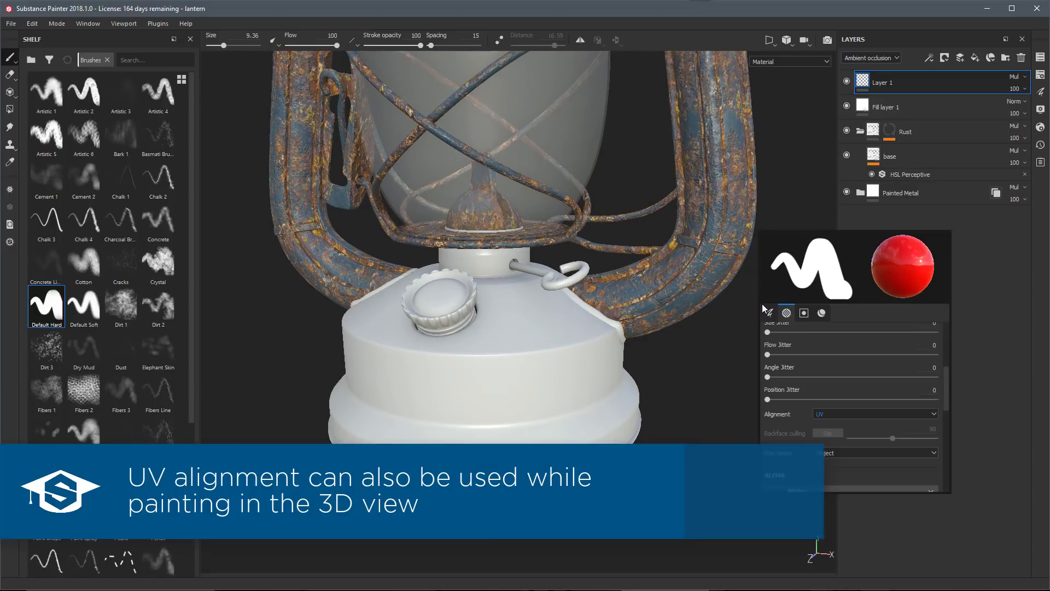
left_click(822, 415)
left_click(824, 429)
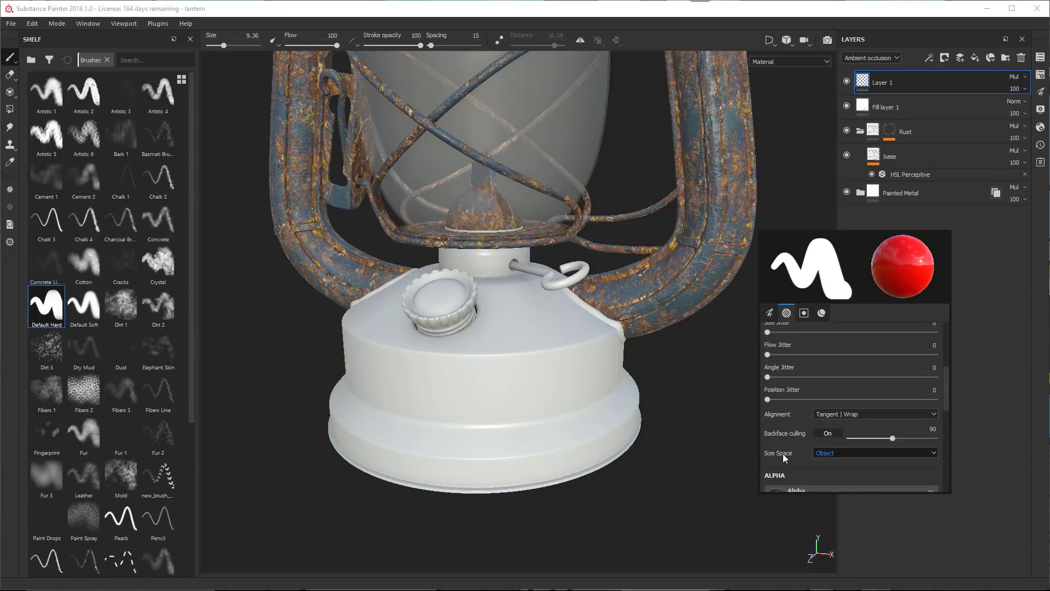
left_click(843, 454)
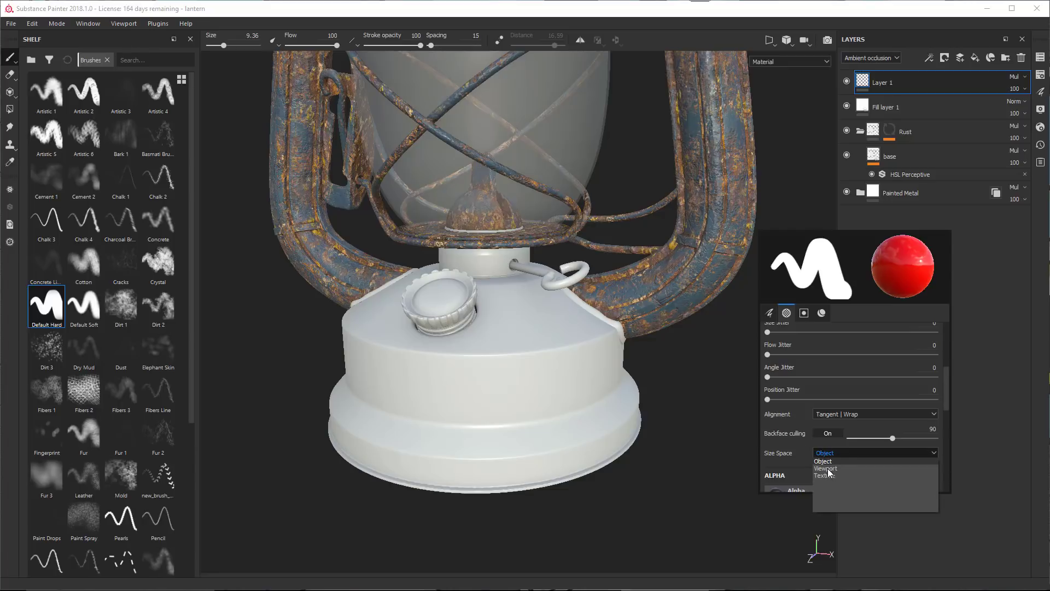
left_click(796, 458)
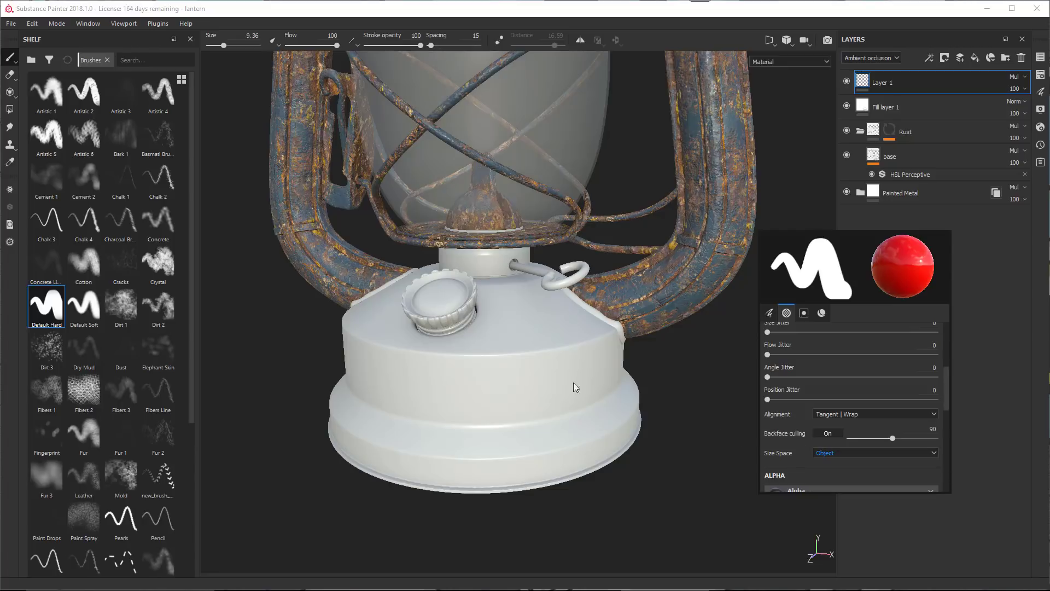
- Reduce the brush size to 7.09
scroll(552, 356, "up", 2)
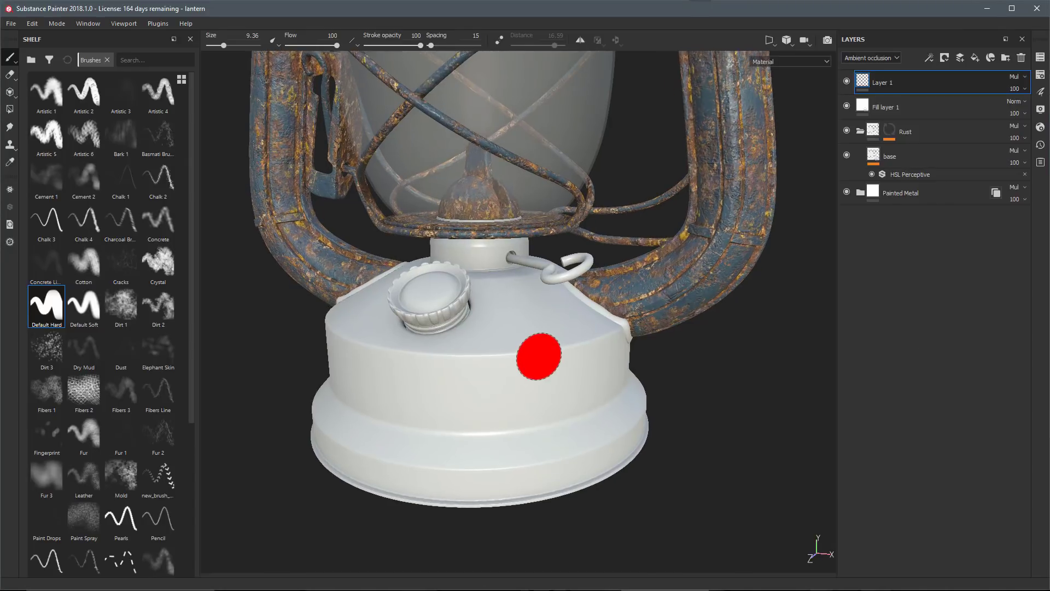
key("bracketleft")
key("bracketleft")
right_click_drag(551, 357, 538, 351, "alt")
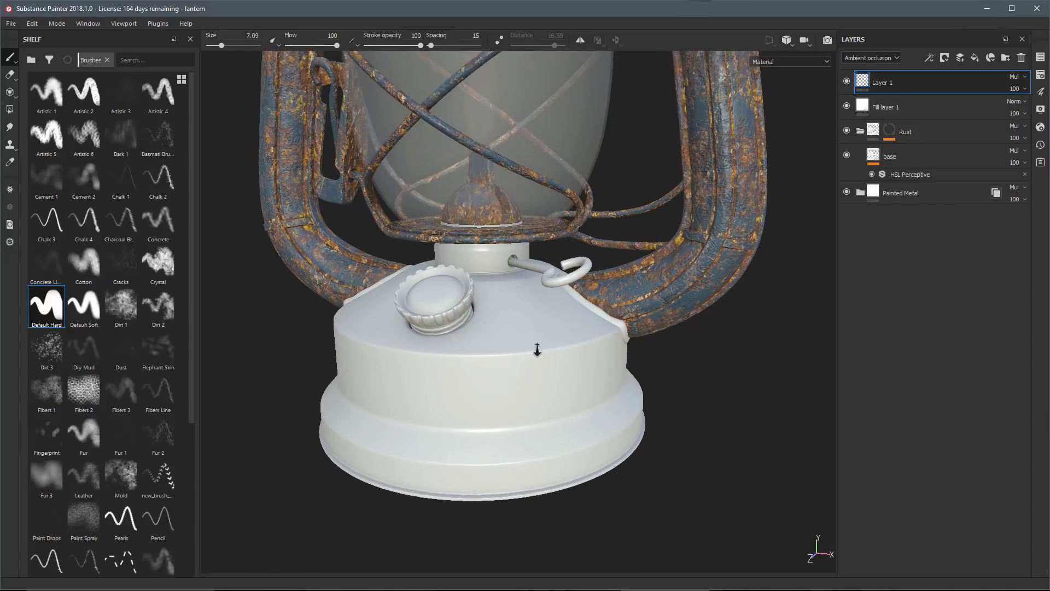
- Stamp two red dabs side by side on the base's upper edge from different zoom distances
scroll(556, 361, "up", 4)
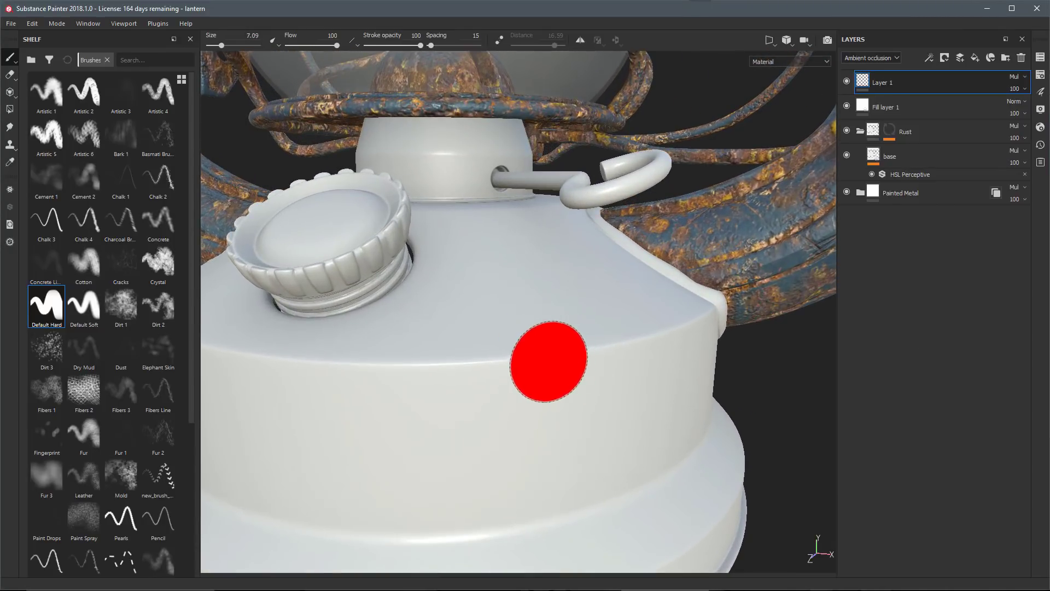
mouse_move(549, 361)
right_mouse_down("alt")
mouse_move(480, 293)
mouse_move(604, 390)
mouse_move(629, 440)
mouse_move(583, 449)
mouse_move(556, 369)
right_mouse_up("alt")
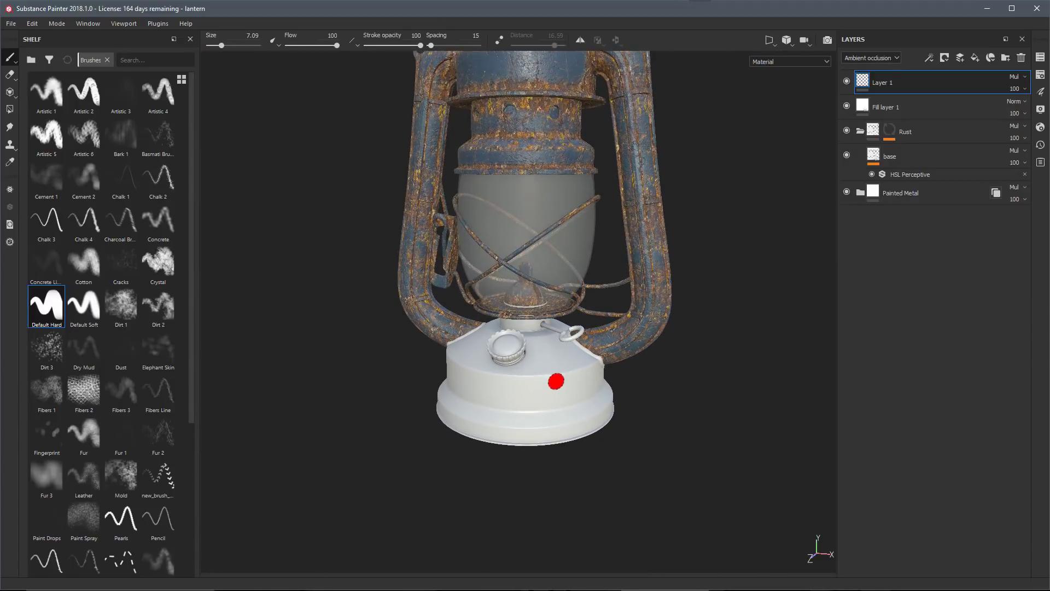
middle_click_drag(555, 368, 516, 368, "alt")
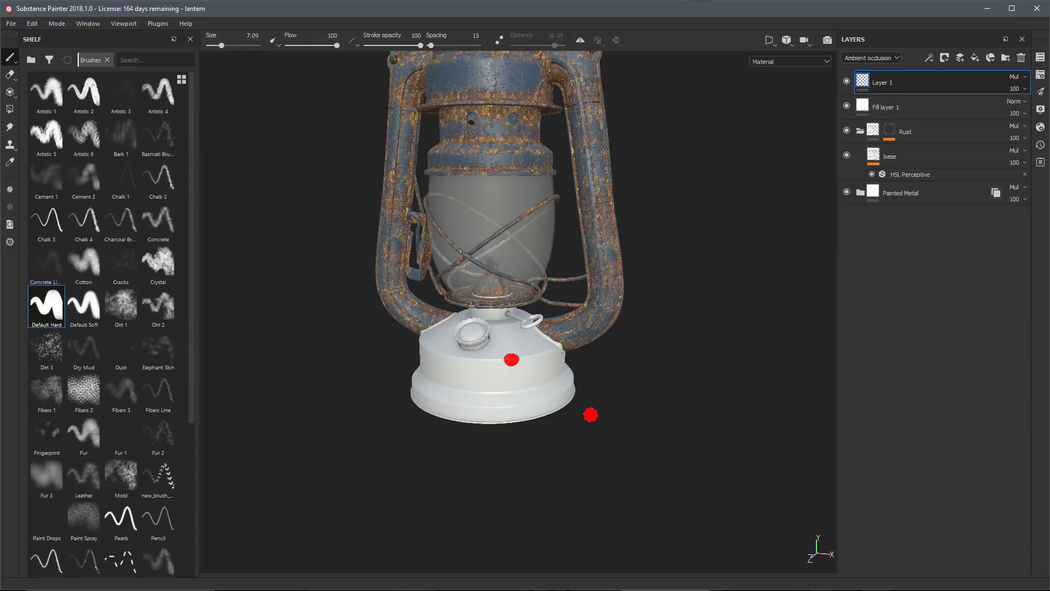
mouse_move(559, 404)
right_mouse_down("alt")
mouse_move(648, 499)
mouse_move(607, 435)
right_mouse_up("alt")
left_click(596, 340)
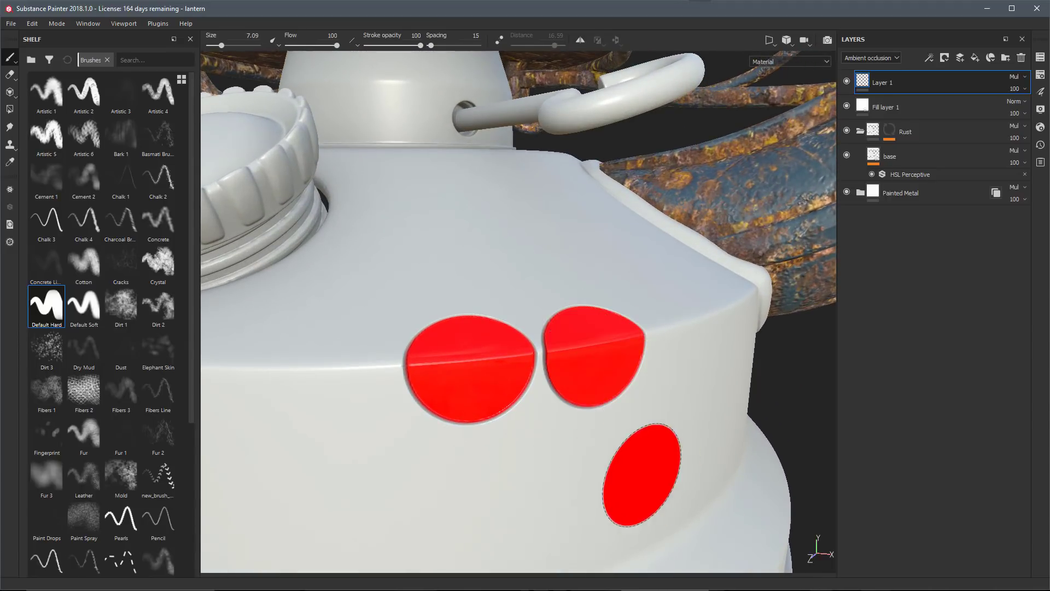
- Set the brush's Size Space to Viewport
right_click_drag(642, 476, 391, 268, "alt")
mouse_move(588, 496)
left_mouse_down("alt")
mouse_move(504, 476)
mouse_move(523, 510)
mouse_move(561, 504)
mouse_move(591, 469)
mouse_move(731, 375)
left_mouse_up("alt")
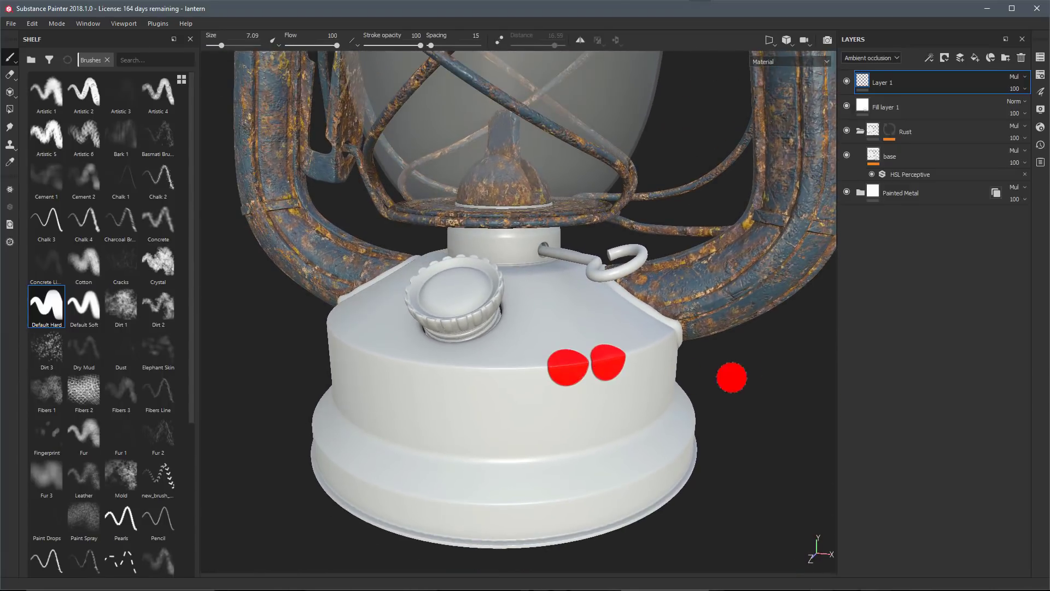
right_click(748, 353)
left_click(810, 495)
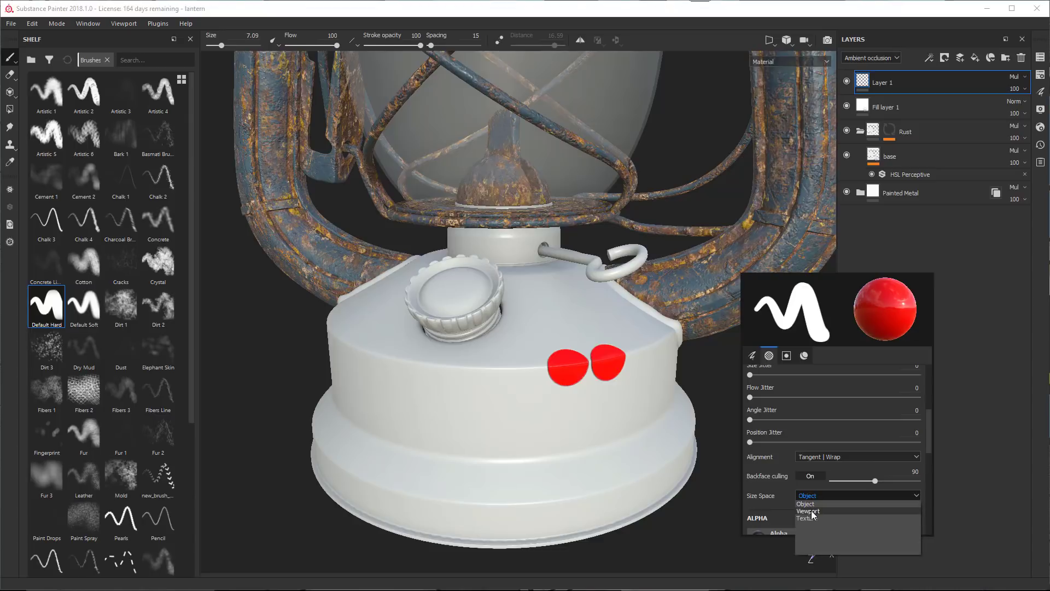
left_click(813, 512)
- Stamp a large red dab zoomed out and a small one zoomed in, on either side of the base edge's two existing dabs
left_click(516, 376)
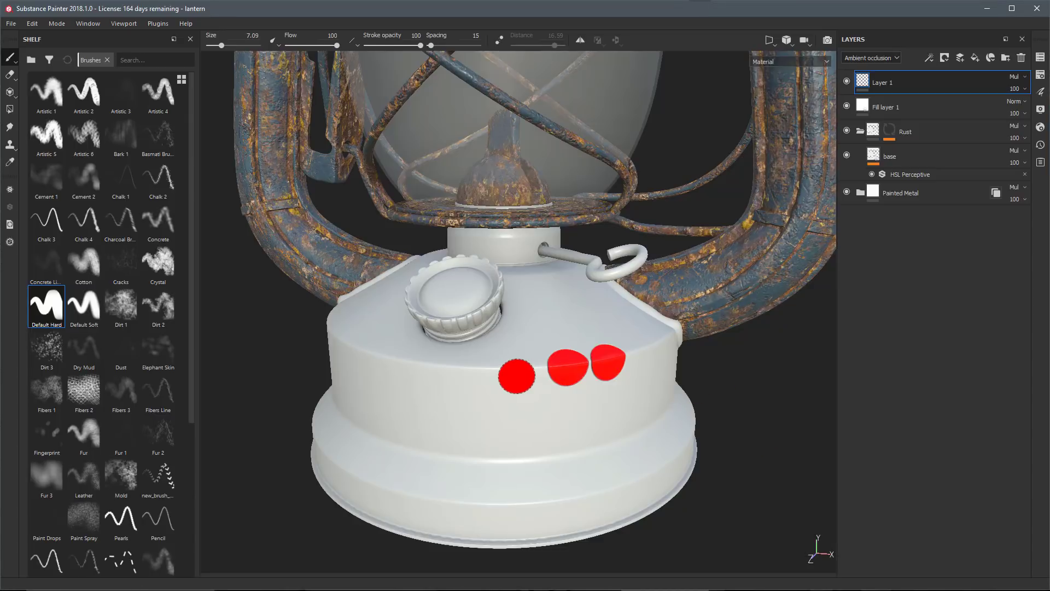
key("ctrl+z")
scroll(553, 415, "down", 3)
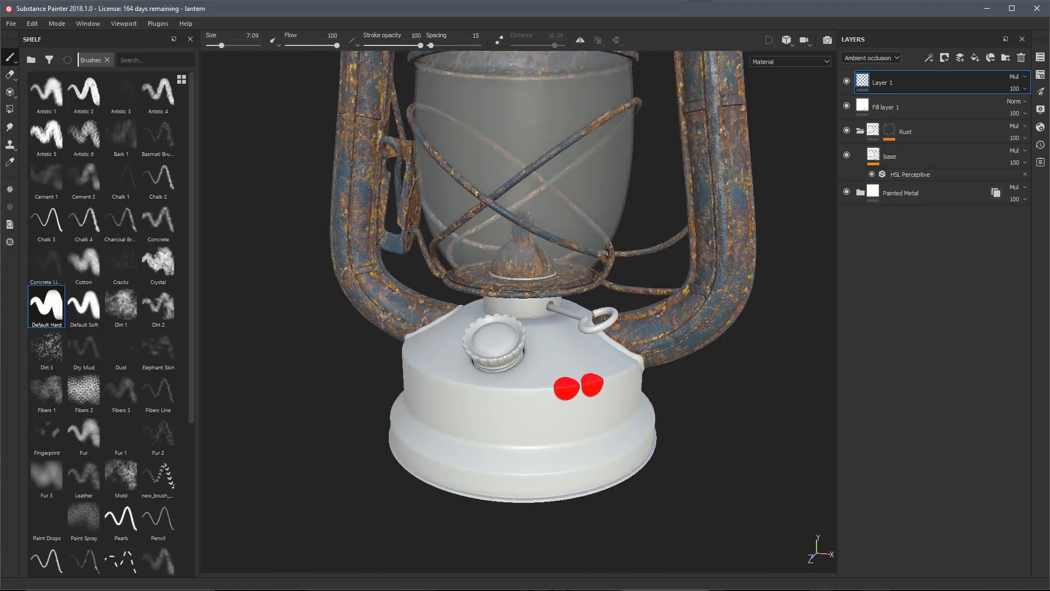
scroll(543, 430, "down", 3)
left_click(532, 415)
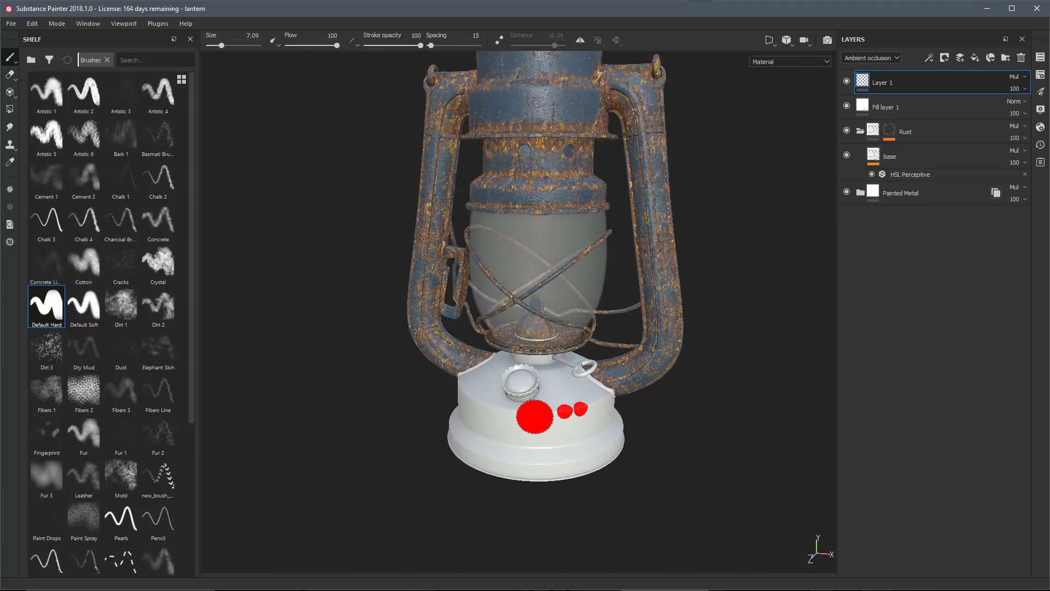
left_click(572, 442)
scroll(575, 443, "up", 5)
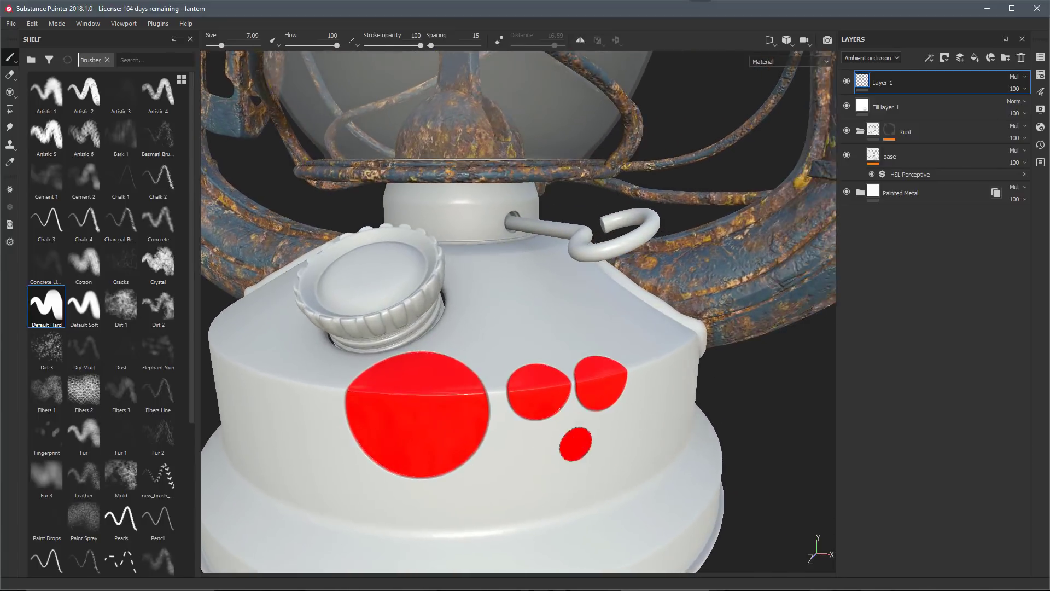
left_click_drag(575, 443, 596, 404, "alt")
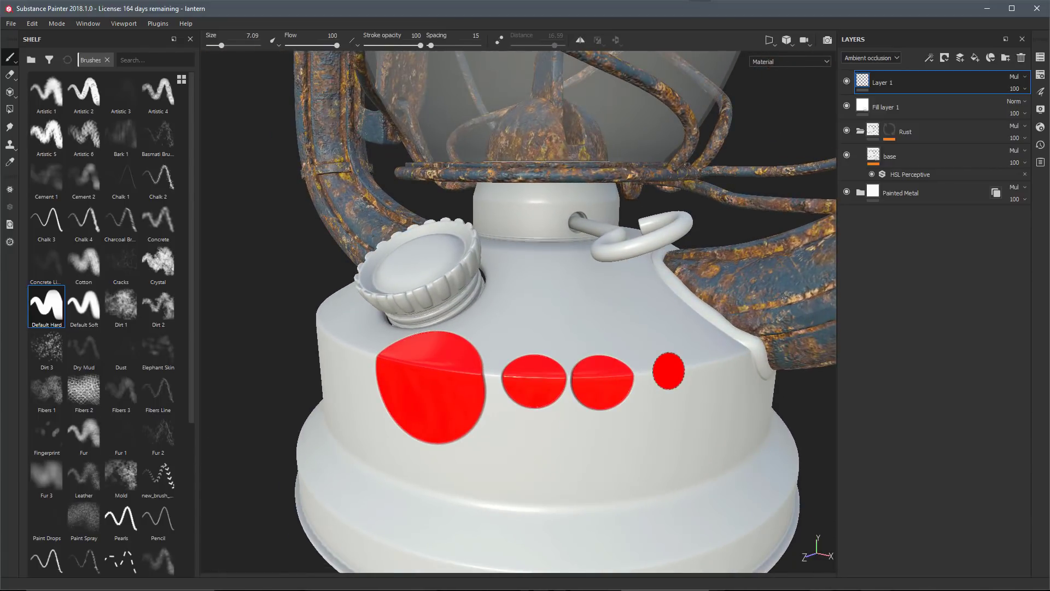
left_click(667, 372)
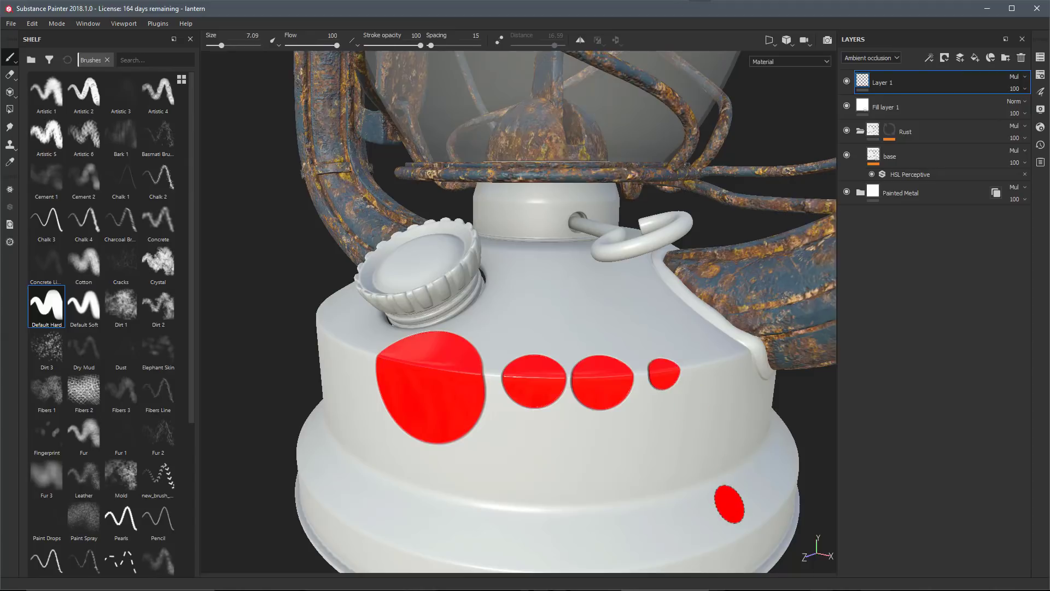
- Set the brush's Size Space to Texture
right_click(804, 392)
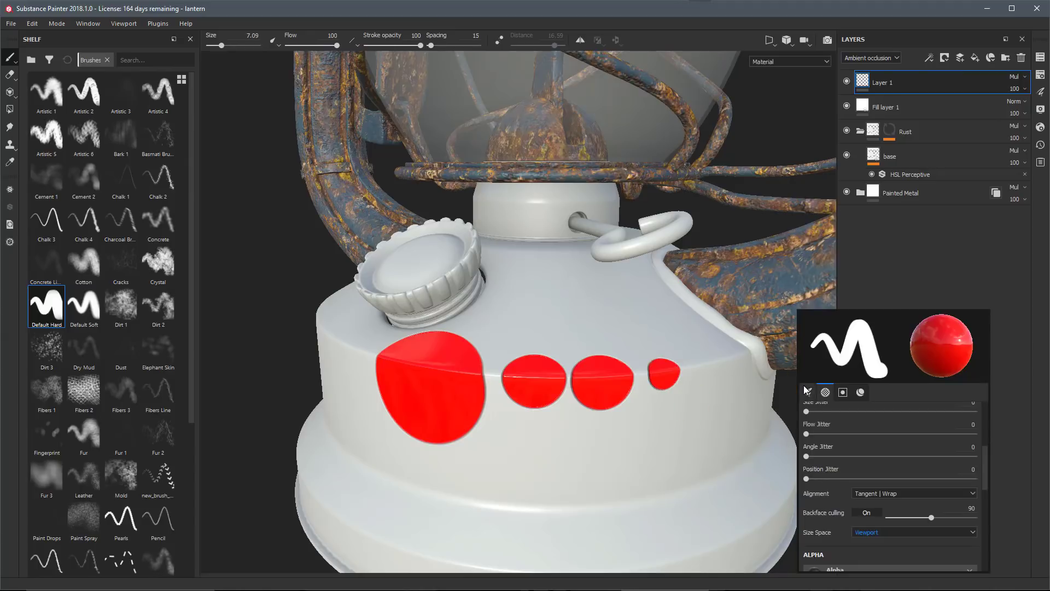
left_click(865, 533)
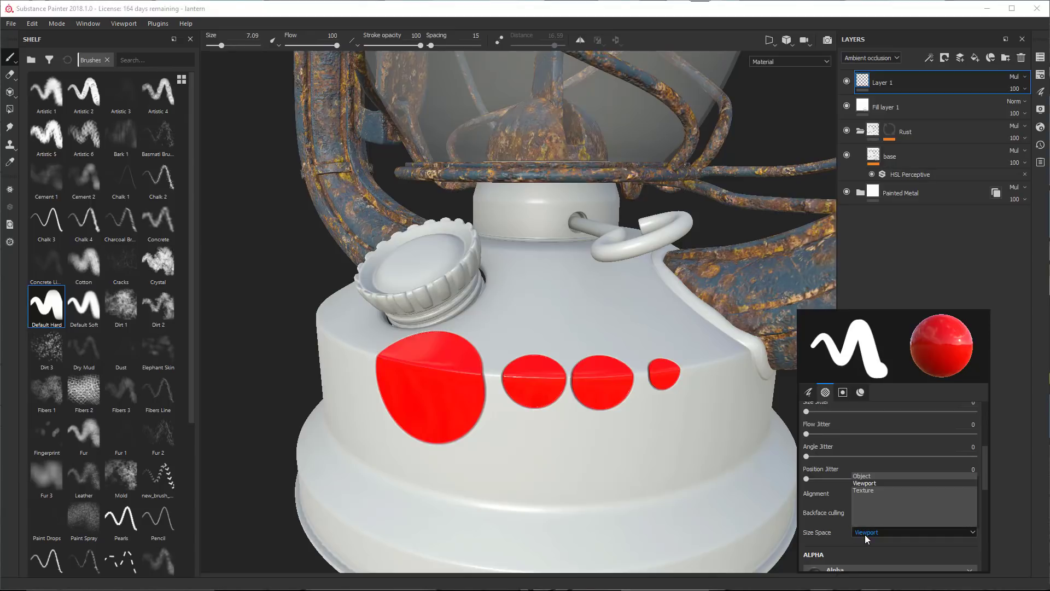
left_click(865, 491)
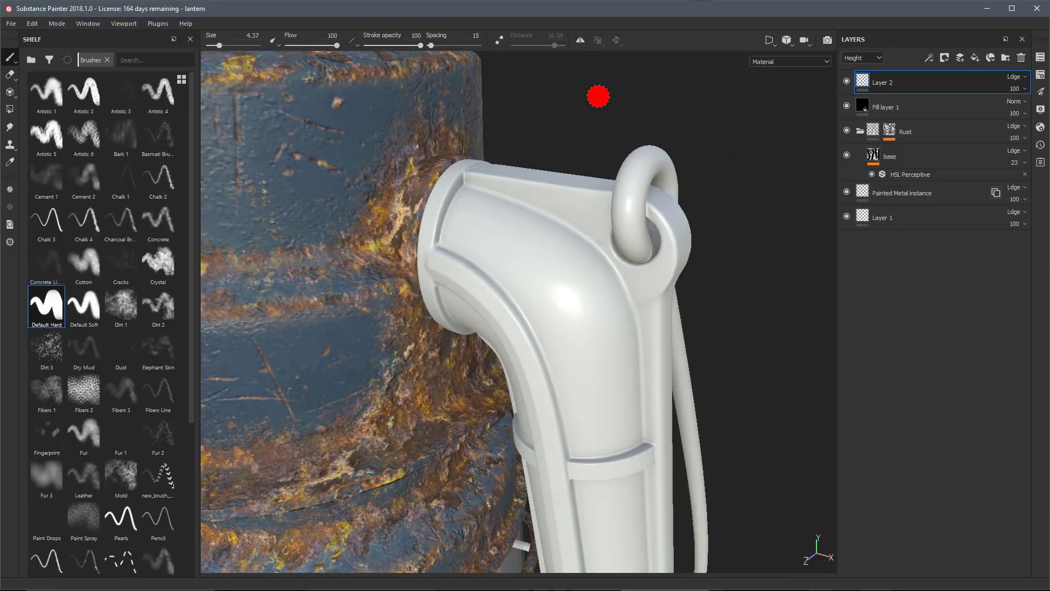
- Try a red dab over the white handle's upper edge beside the ring, with backface culling at 90
right_click(721, 121)
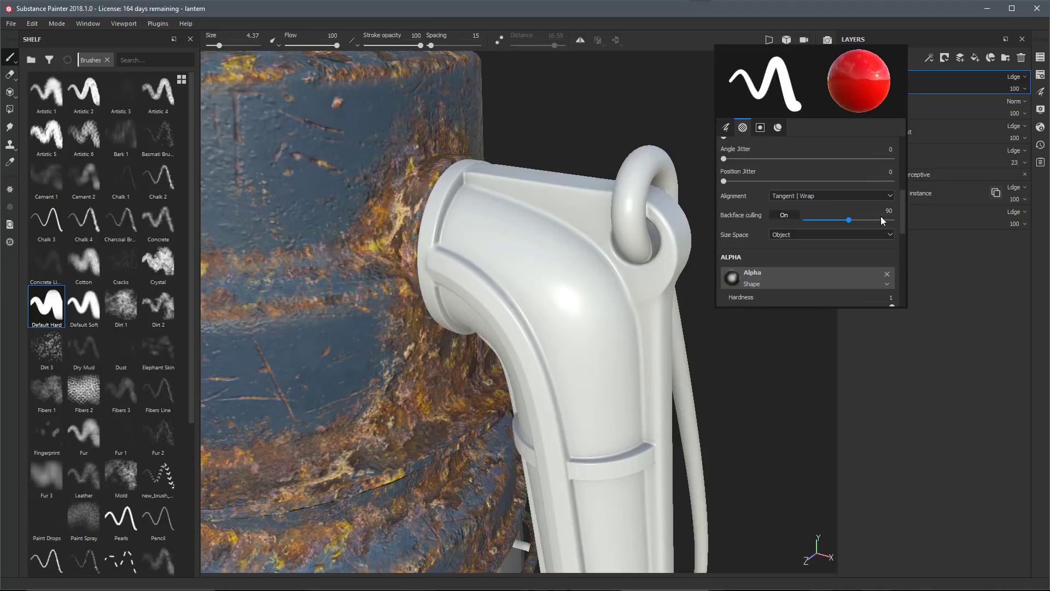
mouse_move(558, 180)
right_mouse_down("alt")
mouse_move(554, 192)
mouse_move(569, 194)
right_mouse_up("alt")
middle_click_drag(569, 194, 537, 251, "alt")
left_click_drag(536, 251, 523, 249, "alt")
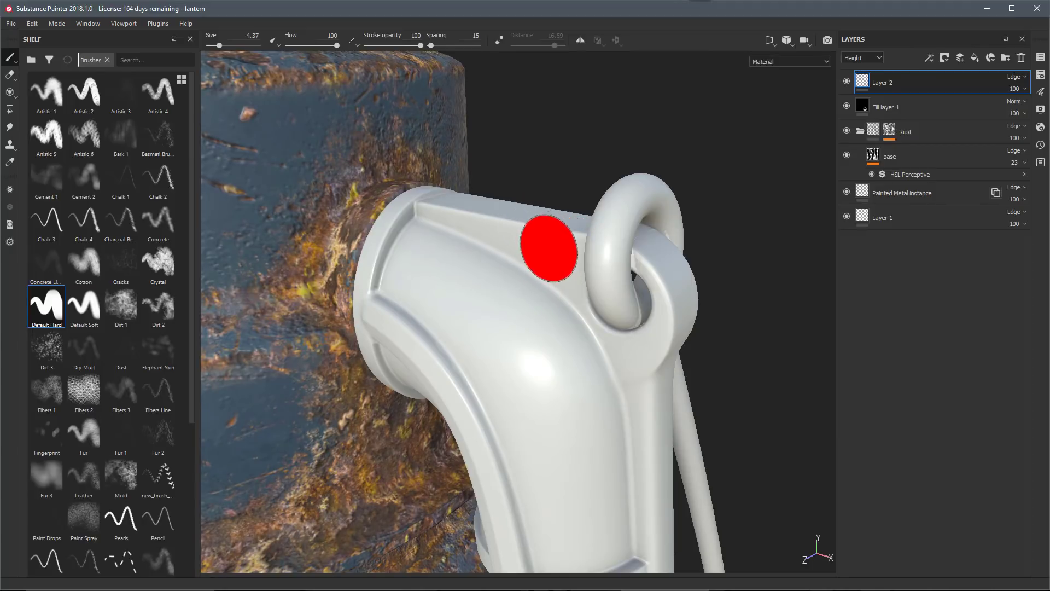
left_click(547, 238)
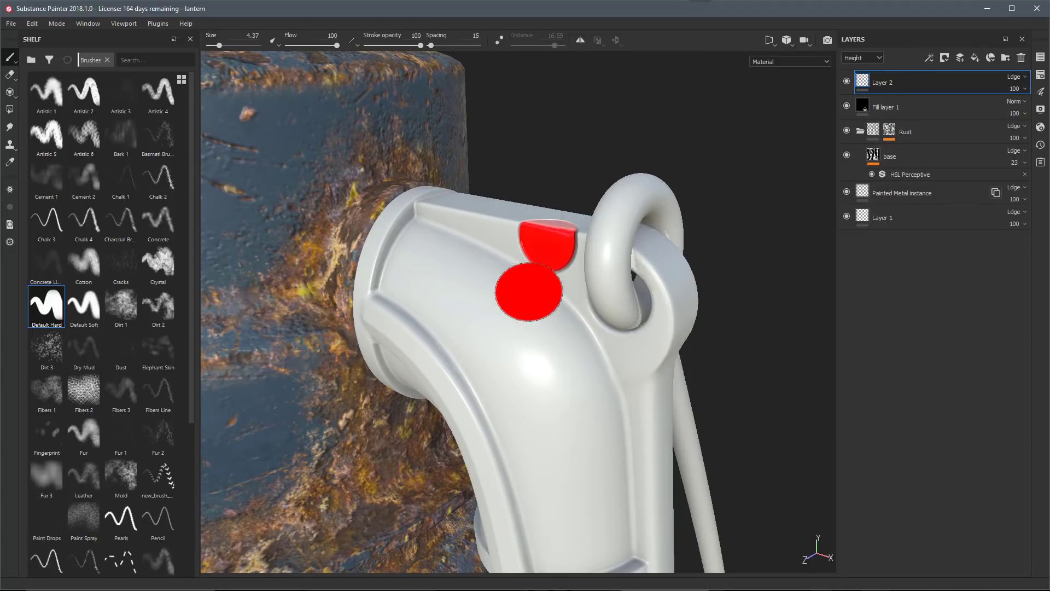
left_click_drag(552, 273, 608, 296, "alt")
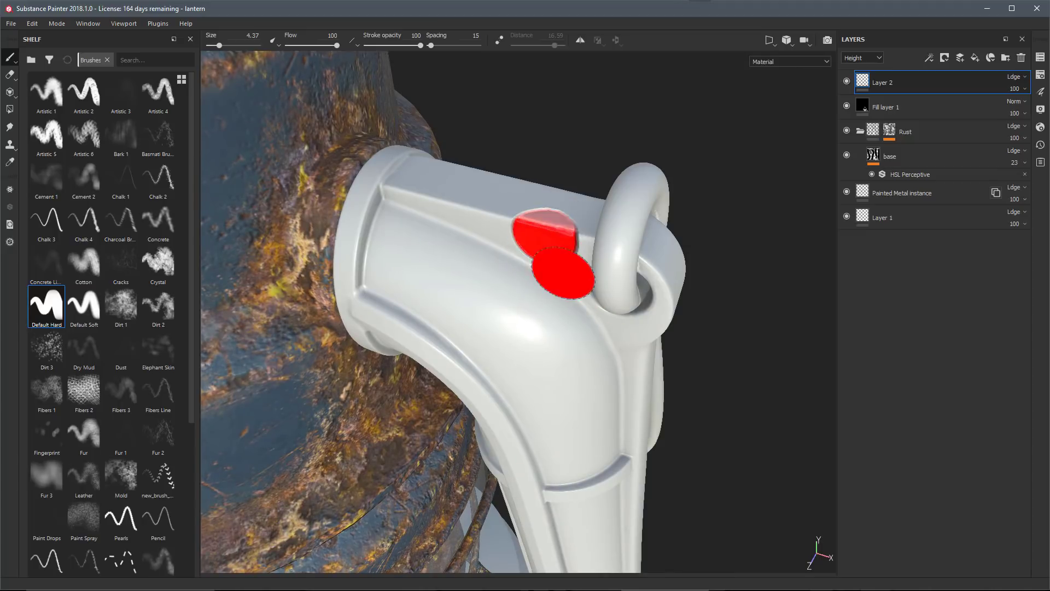
mouse_move(547, 264)
left_mouse_down("alt")
mouse_move(511, 242)
mouse_move(552, 274)
mouse_move(524, 229)
mouse_move(733, 200)
left_mouse_up("alt")
- Set the backface culling angle to 45 and paint a red stroke along the white handle's upper ridge up to the ring
right_click(725, 199)
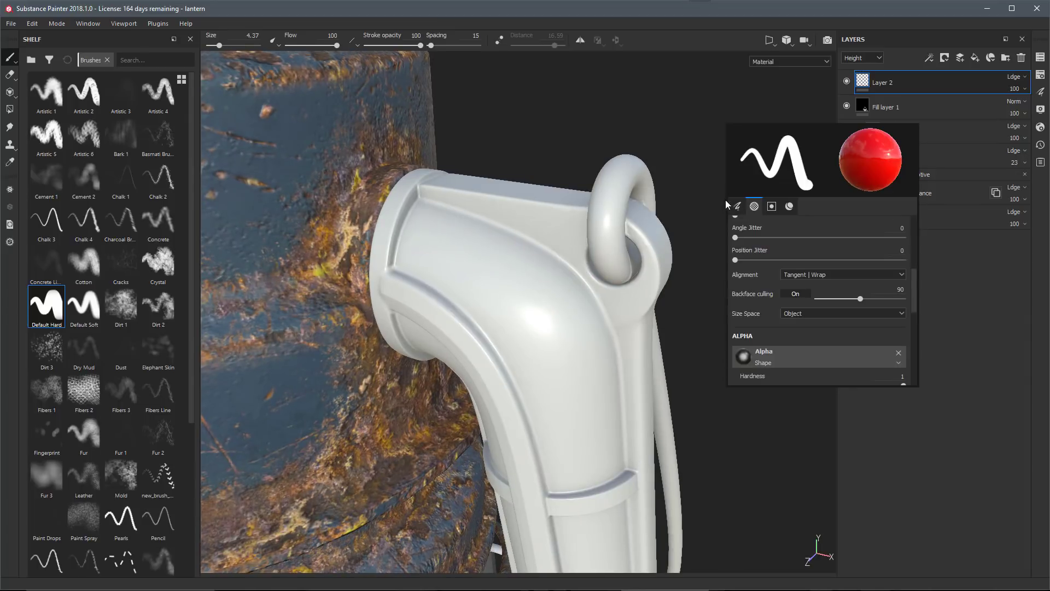
left_click_drag(861, 299, 817, 299)
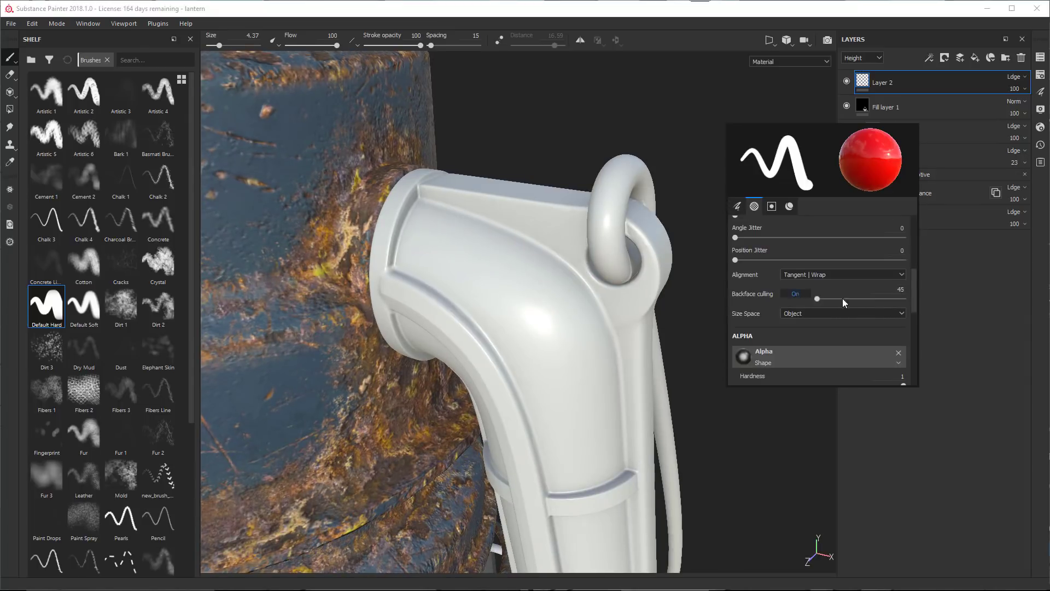
mouse_move(708, 157)
left_mouse_down("alt")
mouse_move(556, 212)
mouse_move(470, 195)
left_mouse_up("alt")
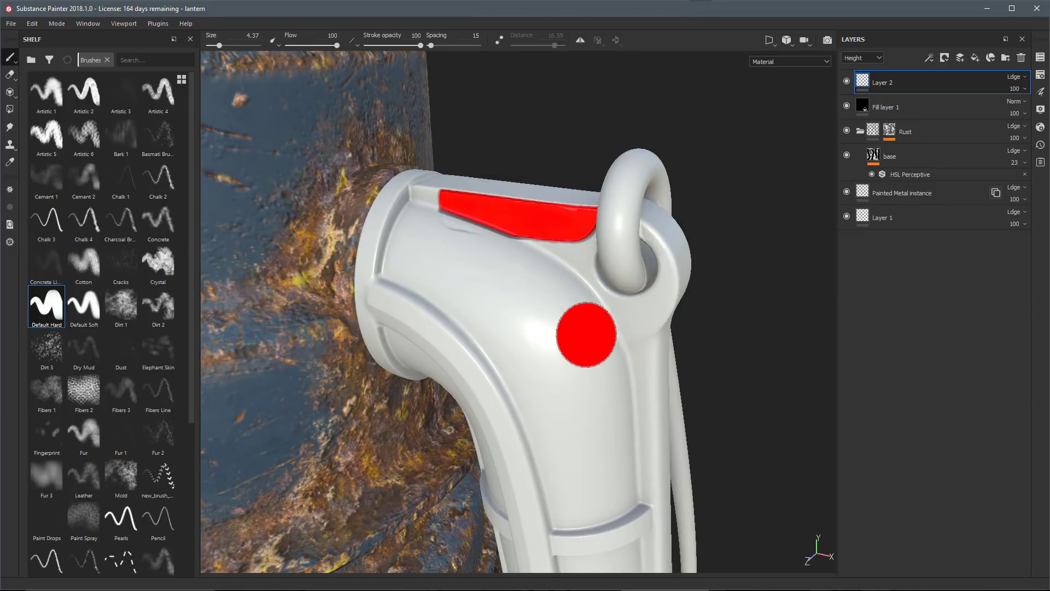
mouse_move(586, 328)
left_mouse_down("alt")
mouse_move(550, 310)
mouse_move(621, 246)
mouse_move(598, 242)
left_mouse_up("alt")
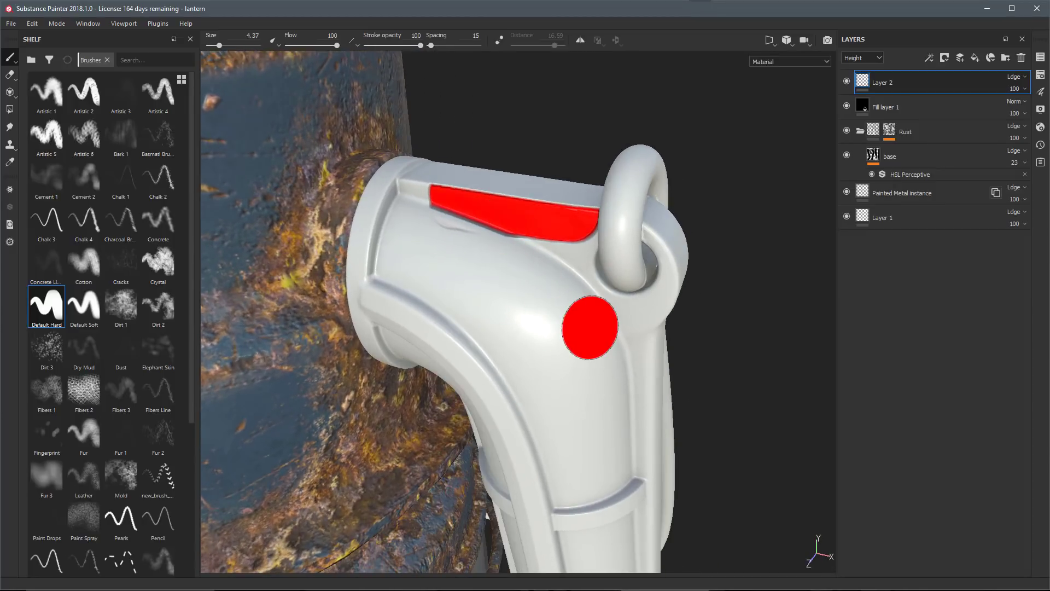
- Undo the last ridge stroke and paint a straight red line along the white handle's upper ridge, starting near the collar toward the ring
key("ctrl+z")
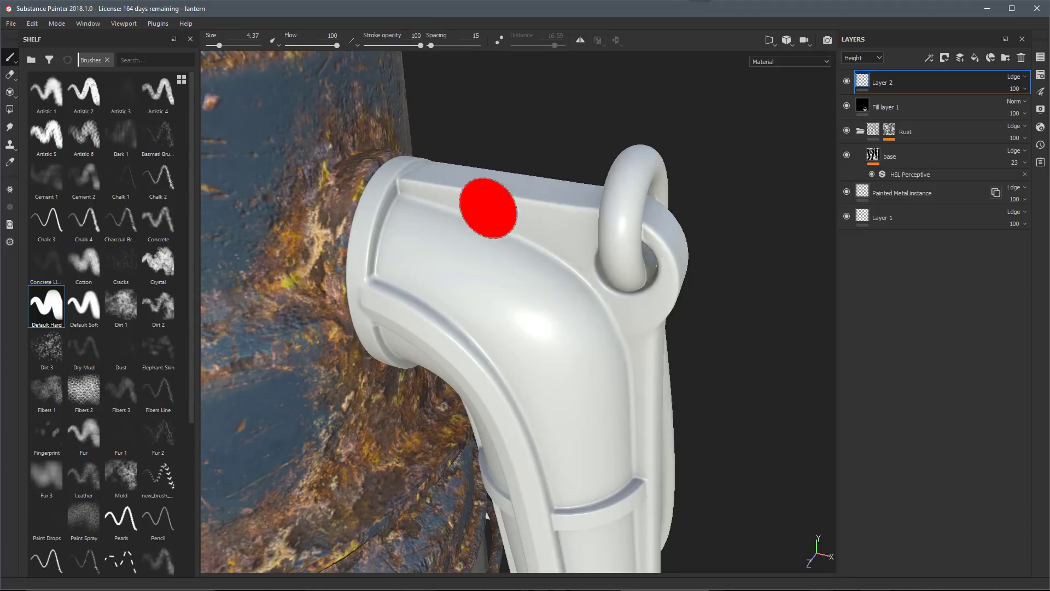
mouse_move(488, 206)
left_mouse_down("alt")
mouse_move(504, 254)
mouse_move(481, 235)
left_mouse_up("alt")
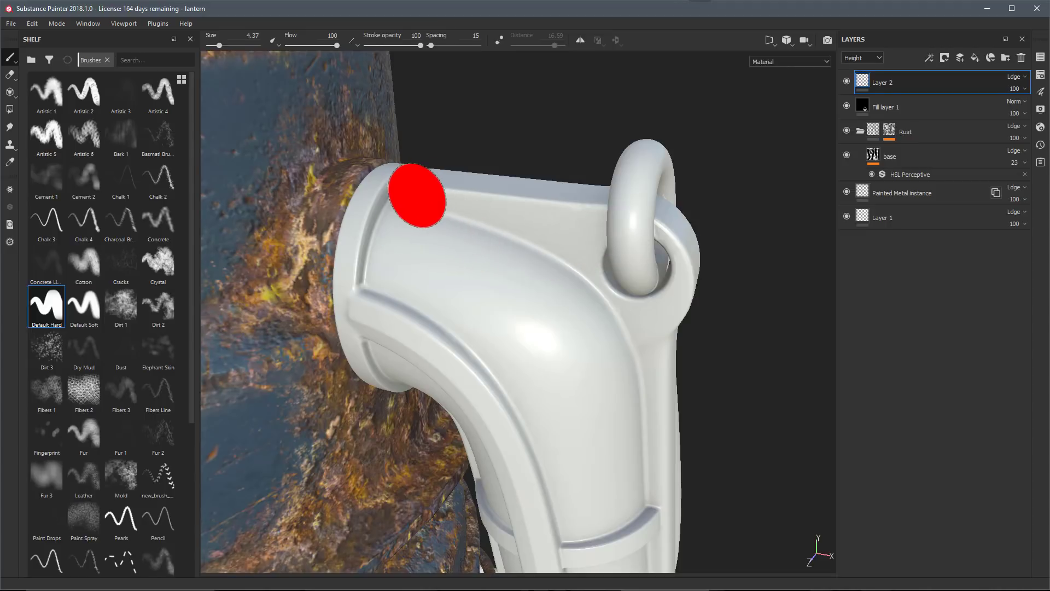
left_click(418, 194)
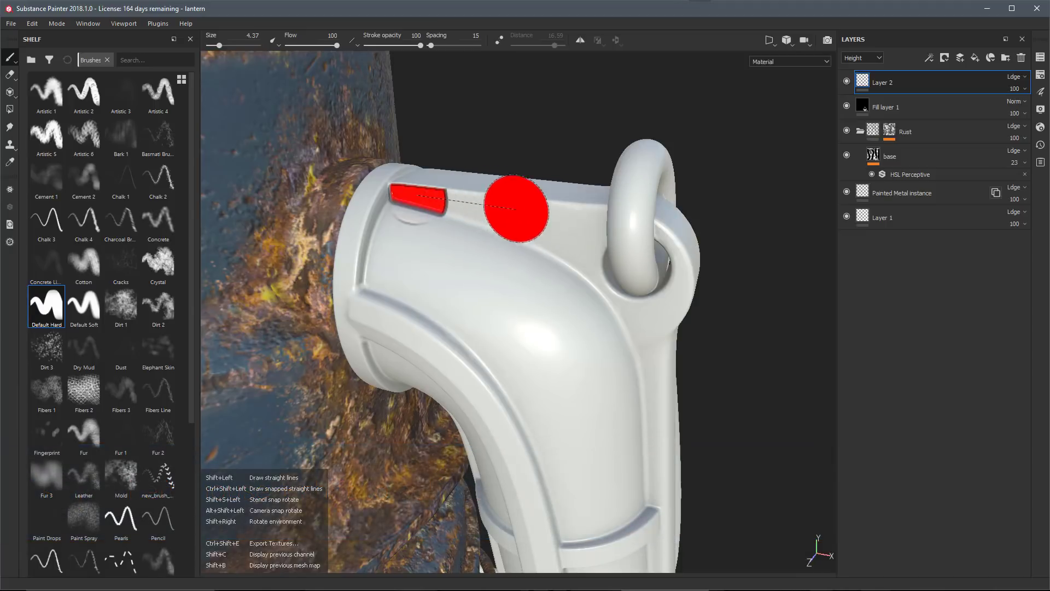
left_click(582, 215, "shift")
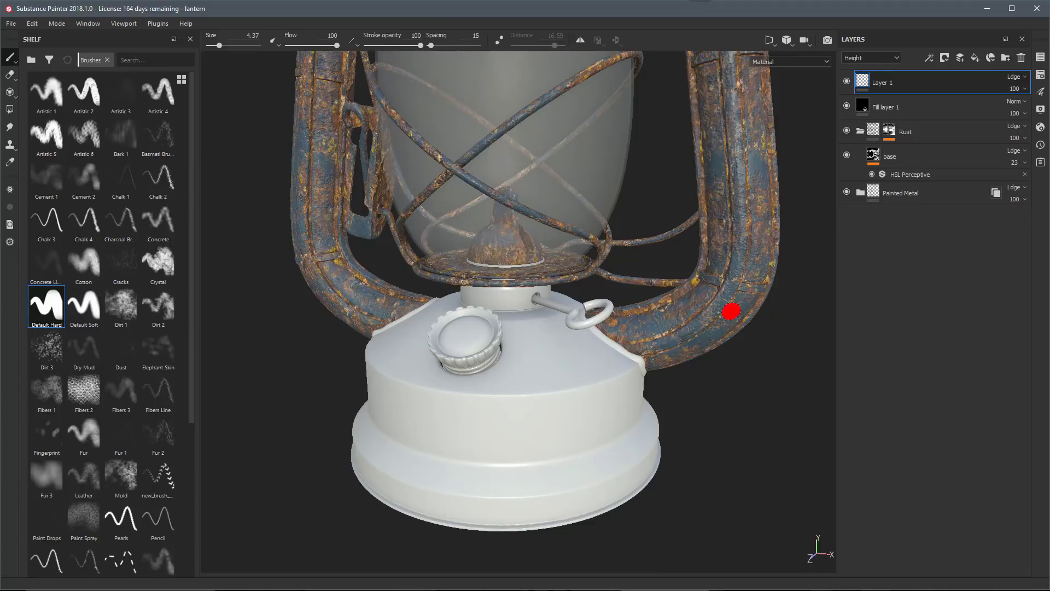
- Switch to the Dirt 1 brush and review its alpha and stencil settings
right_click(803, 205)
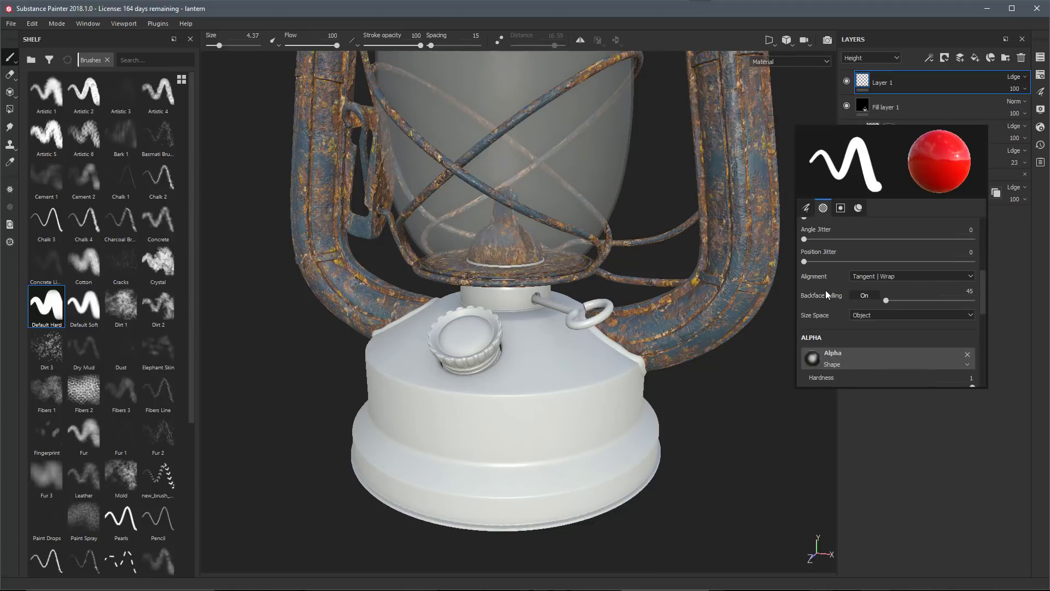
scroll(826, 292, "down", 3)
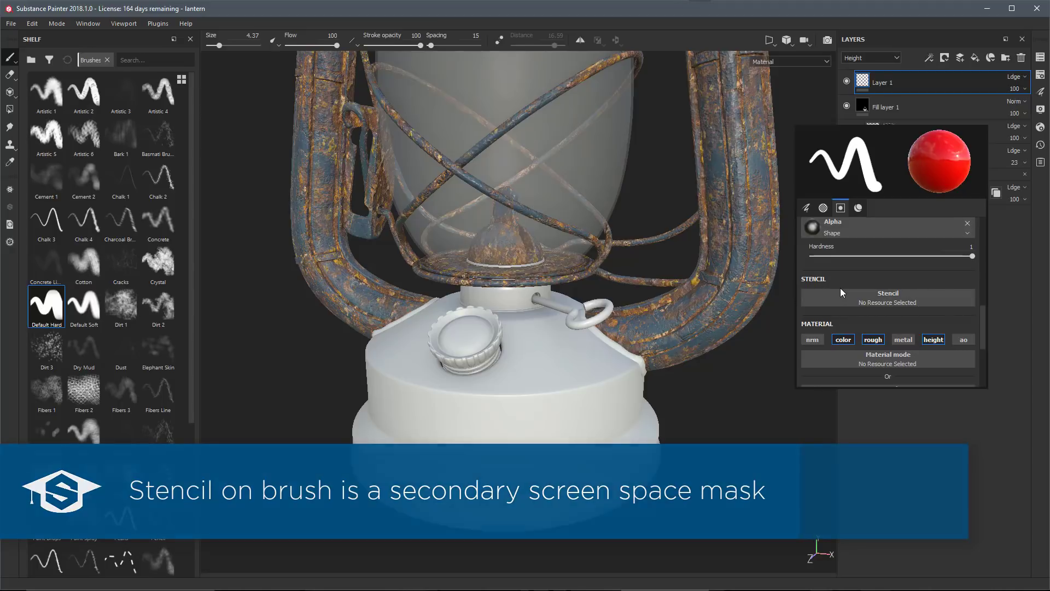
left_click(125, 309)
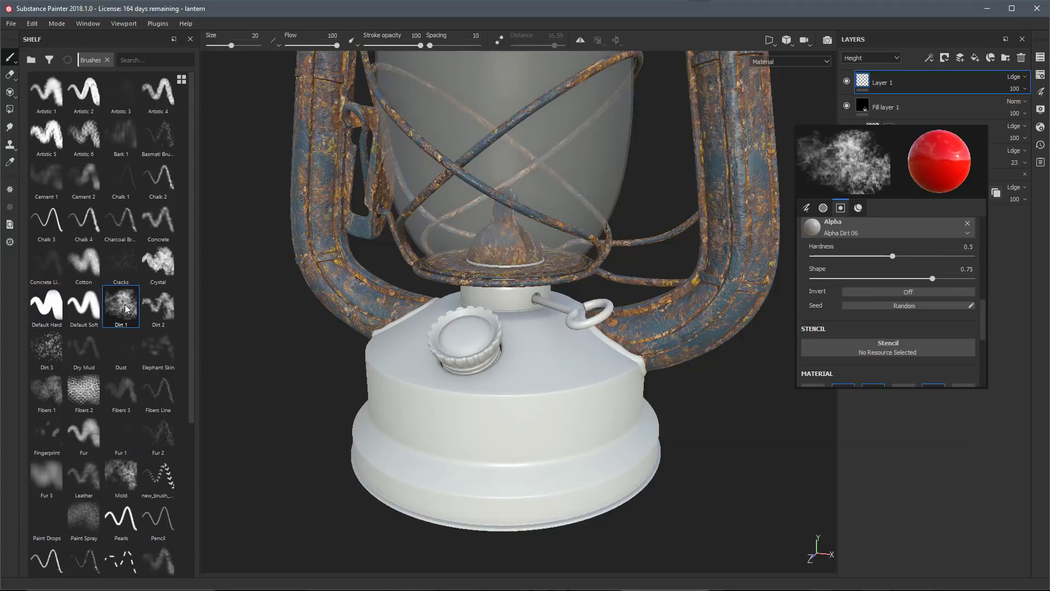
scroll(815, 258, "up", 2)
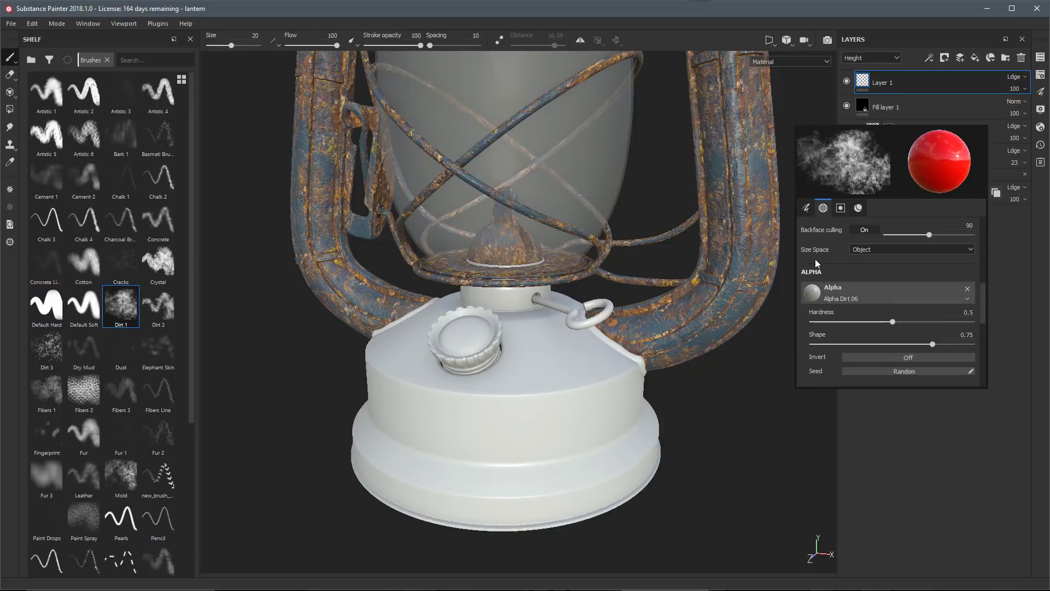
left_click(806, 208)
left_click(823, 207)
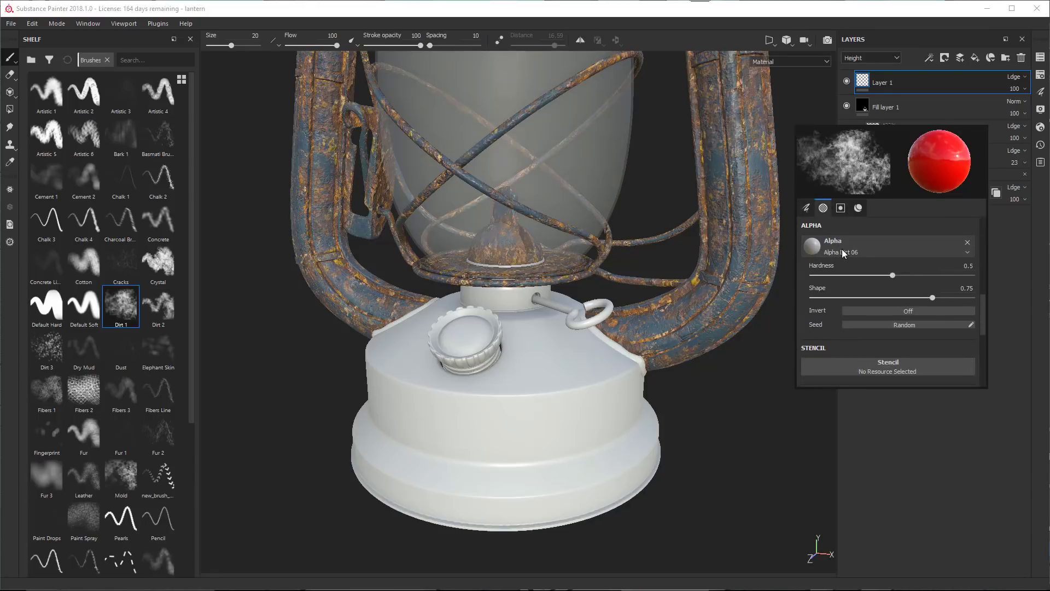
scroll(838, 254, "down", 2)
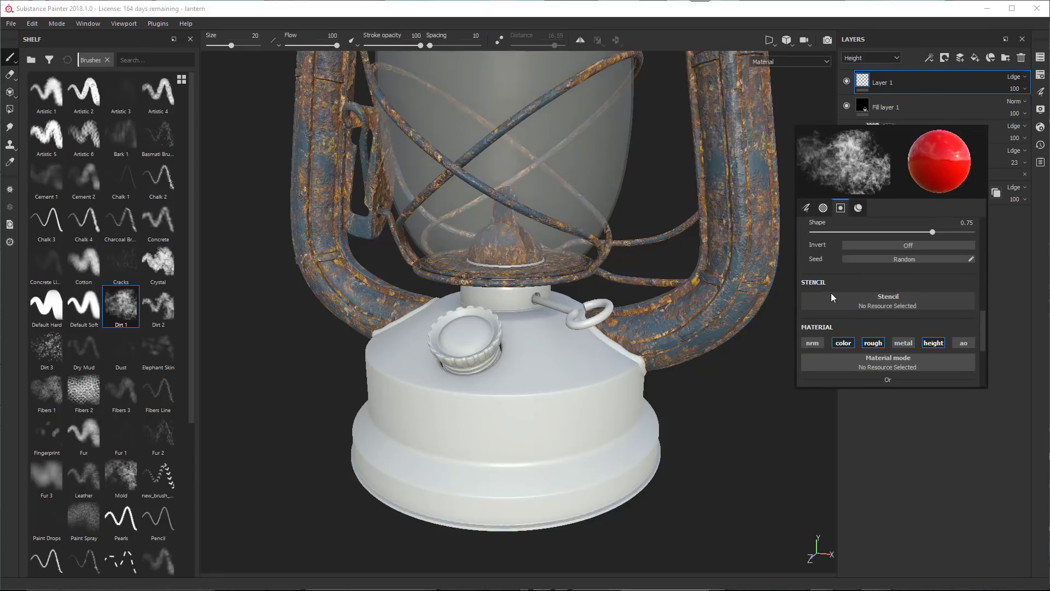
- Try red Dirt 1 strokes across the front of the lantern's white base and undo them
left_click(540, 395)
scroll(540, 395, "up", 2)
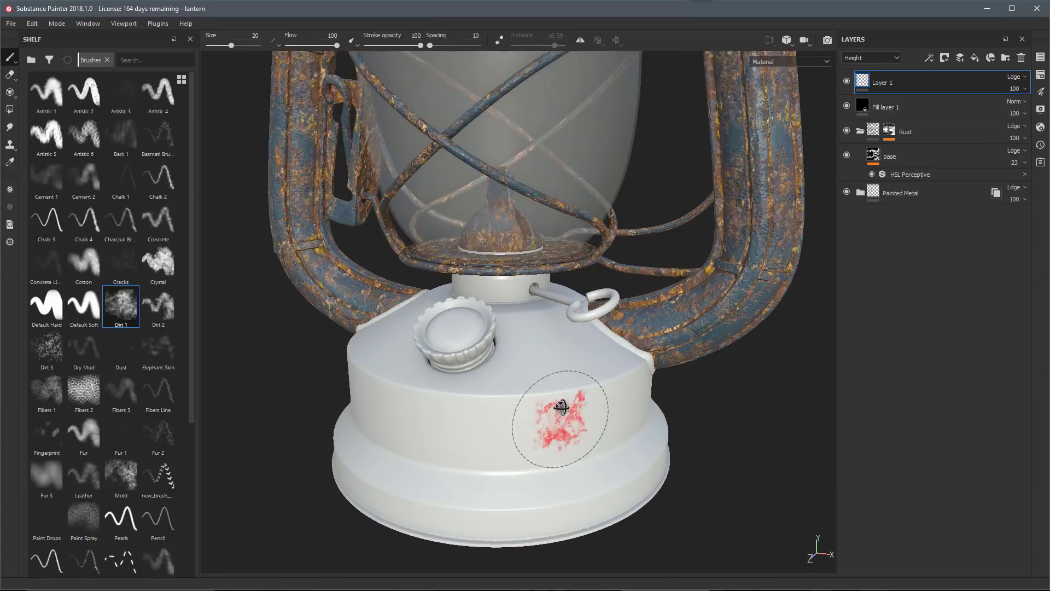
left_click(546, 395)
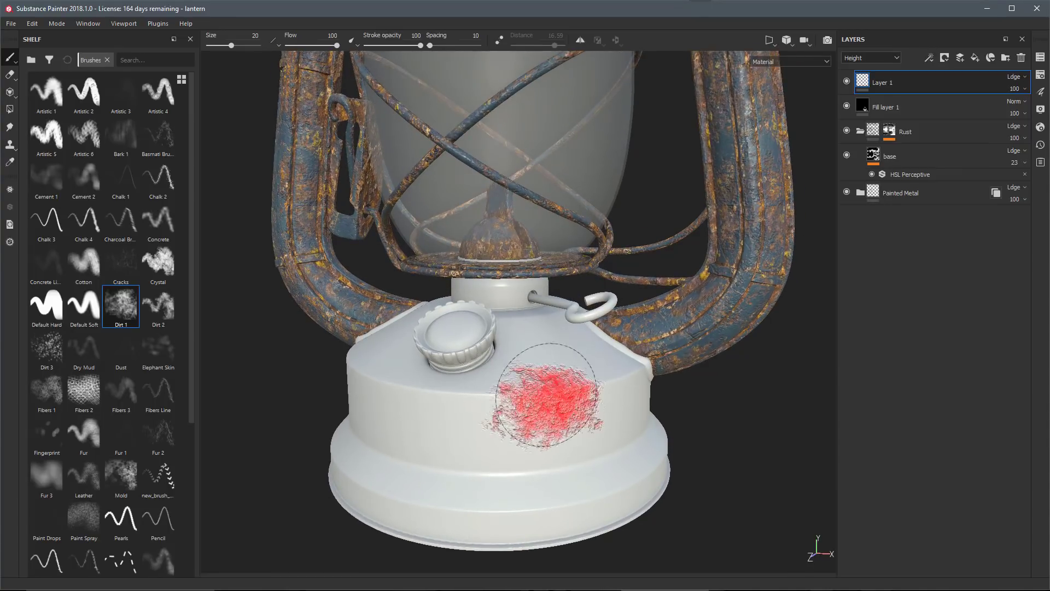
mouse_move(546, 395)
left_mouse_down()
mouse_move(445, 405)
mouse_move(569, 395)
left_mouse_up()
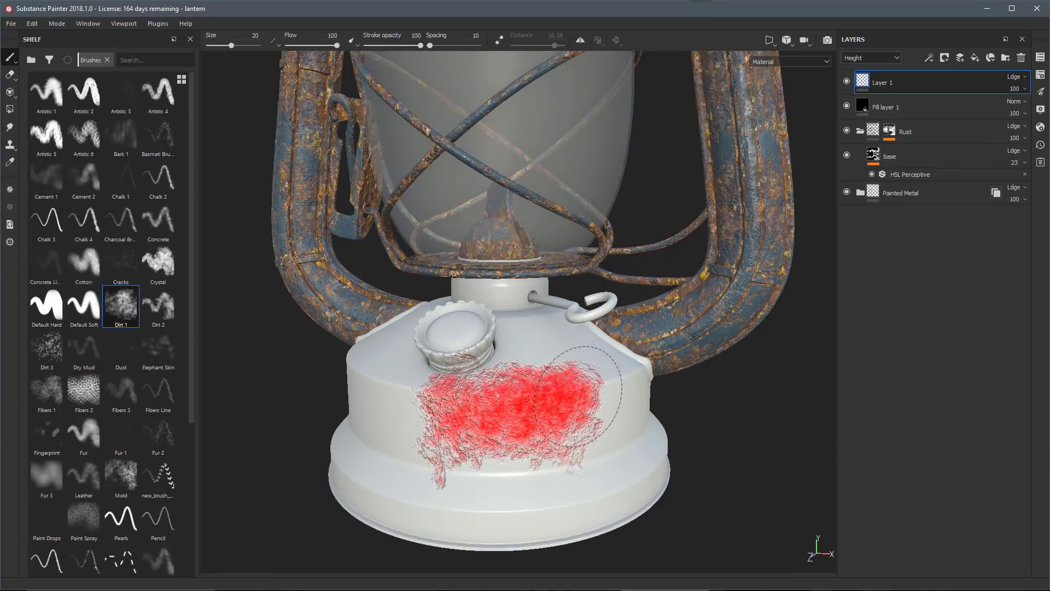
key("ctrl+z")
key("ctrl+z")
key("ctrl+z")
- Assign the Arrow Bend Split alpha as the brush's stencil
left_click(761, 310)
right_click(776, 330)
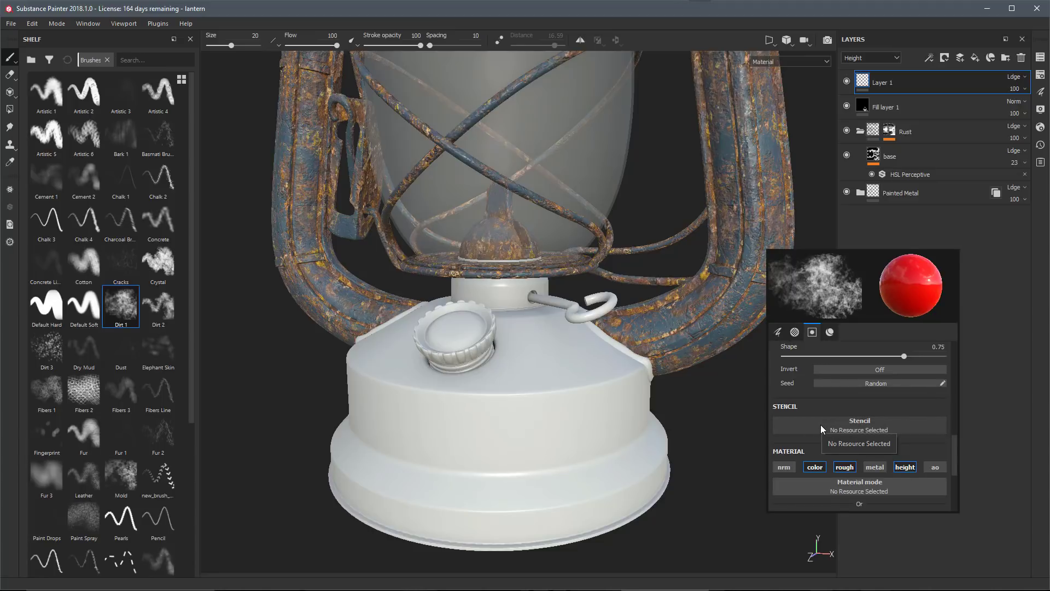
left_click(783, 423)
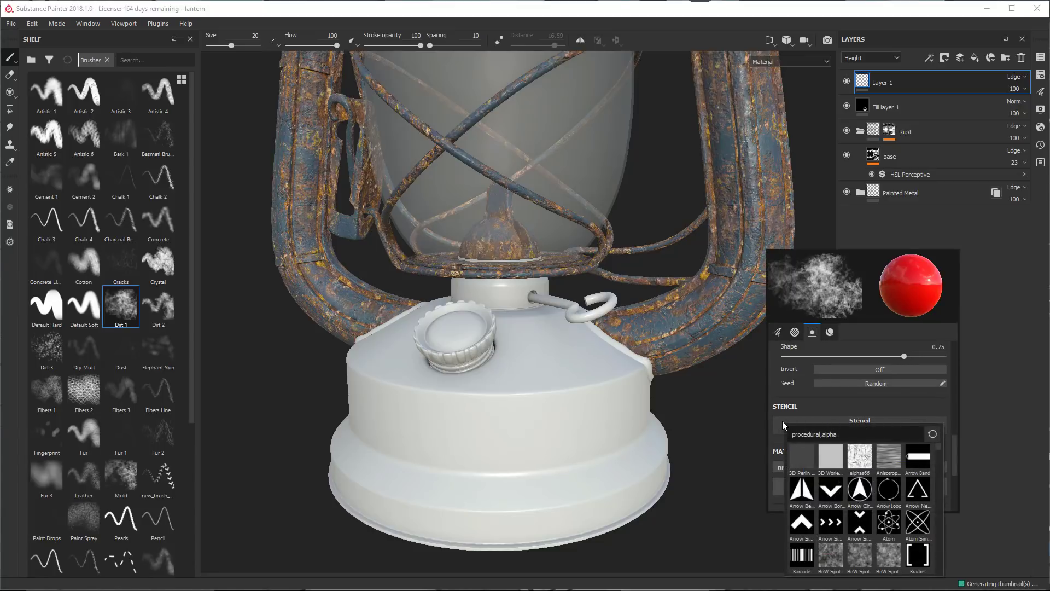
left_click(862, 437)
left_click(800, 490)
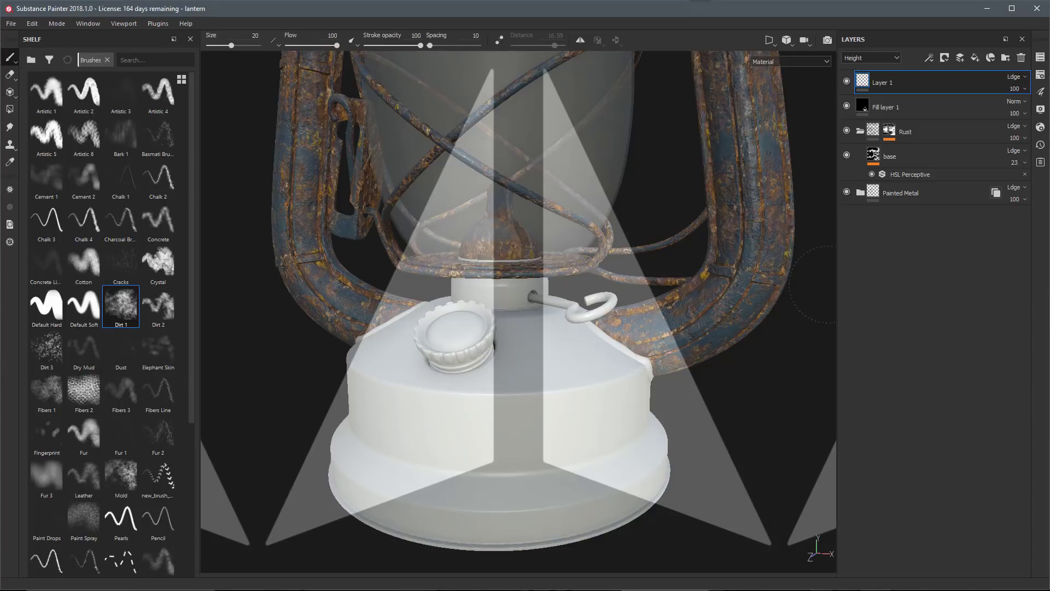
left_click(636, 244)
- Scale down and slightly rotate the tiled arrow stencil, placing one arrow over the front of the lantern base
key("s")
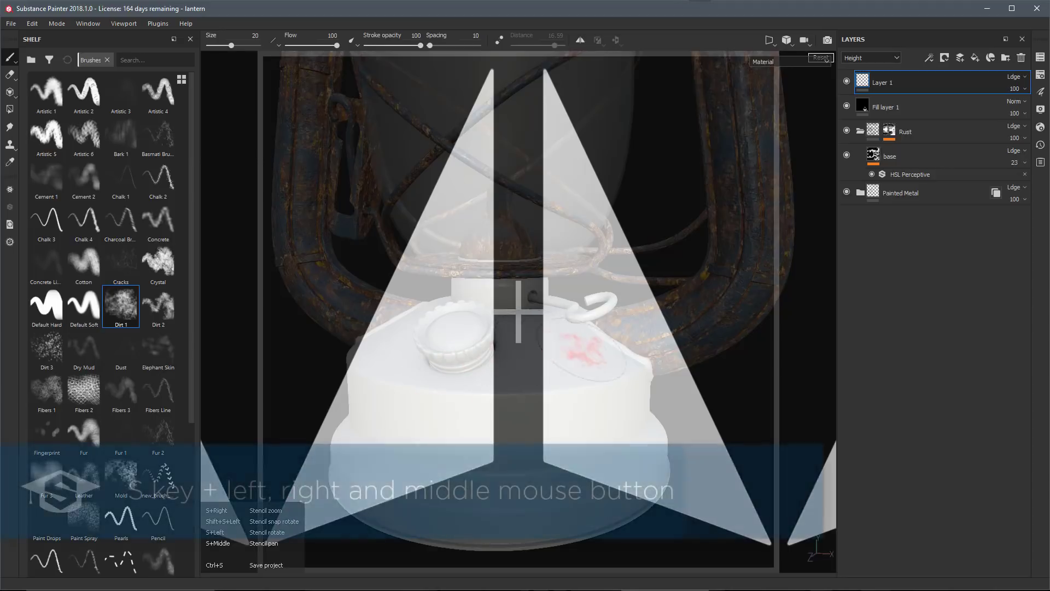
mouse_move(563, 376)
right_mouse_down()
mouse_move(519, 296)
mouse_move(553, 347)
mouse_move(584, 342)
right_mouse_up()
mouse_move(595, 342)
left_mouse_down()
mouse_move(575, 376)
mouse_move(535, 335)
mouse_move(591, 321)
mouse_move(592, 339)
left_mouse_up()
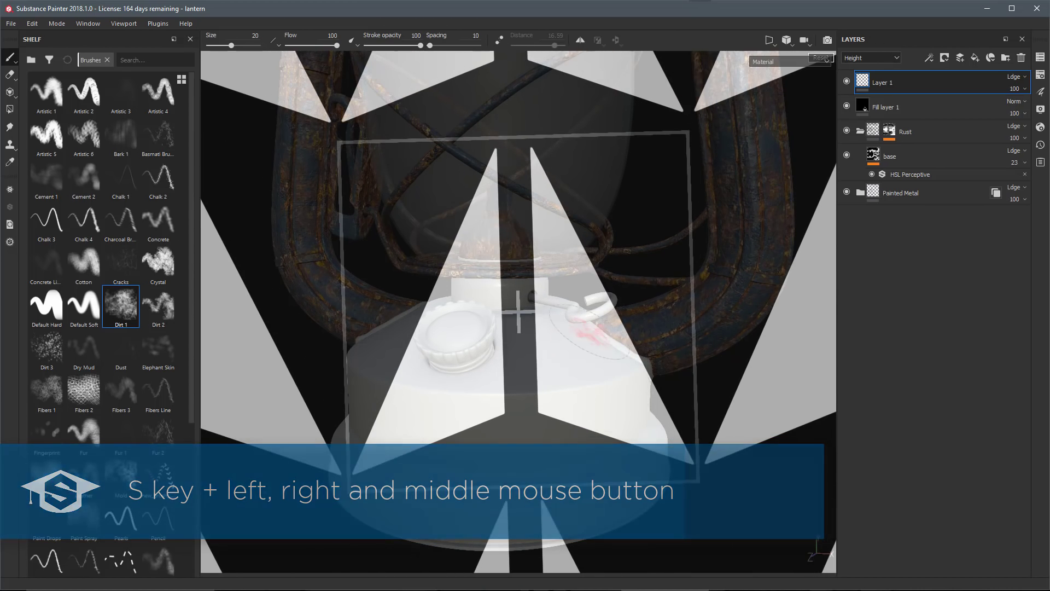
mouse_move(592, 339)
middle_mouse_down()
mouse_move(582, 366)
mouse_move(621, 359)
mouse_move(577, 344)
mouse_move(589, 359)
middle_mouse_up()
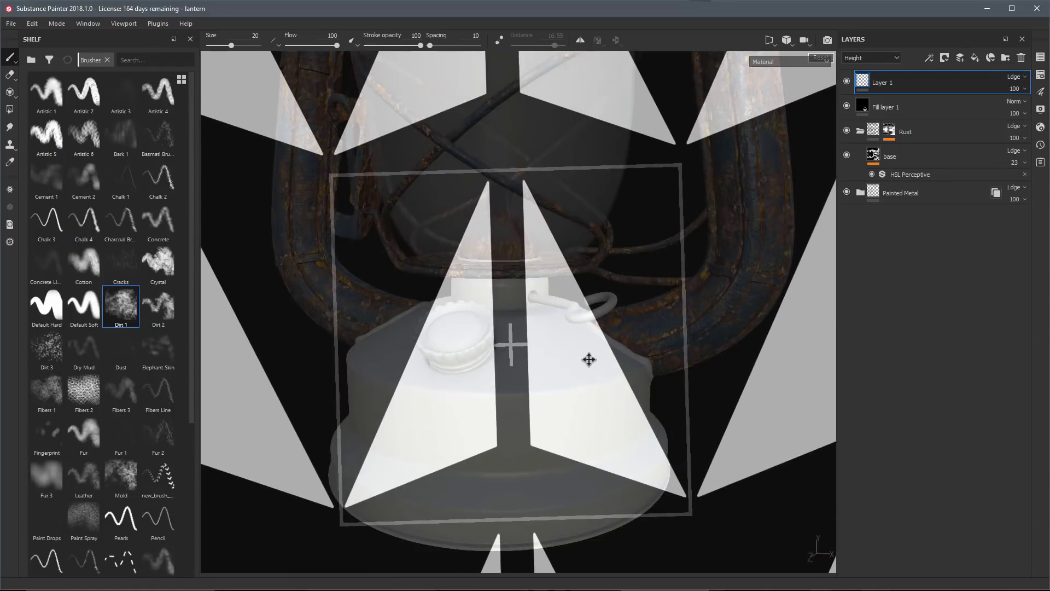
mouse_move(589, 359)
right_mouse_down()
mouse_move(599, 406)
mouse_move(575, 394)
mouse_move(563, 406)
right_mouse_up()
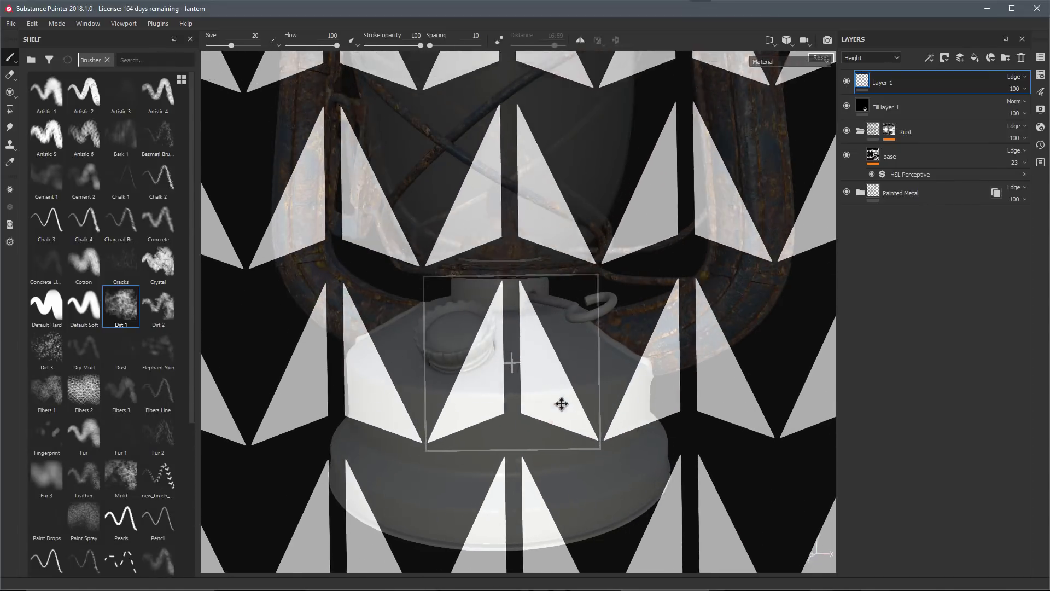
middle_click_drag(563, 406, 567, 436)
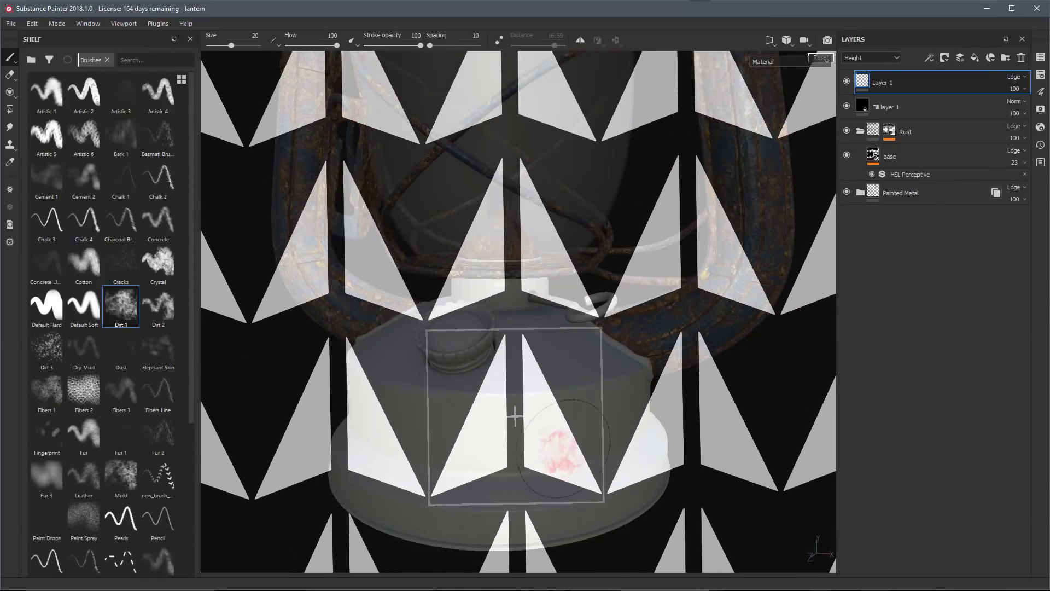
- Paint both halves of the central arrow in red through the stencil on the front of the base
key("s")
mouse_move(548, 392)
left_mouse_down()
mouse_move(553, 408)
mouse_move(539, 410)
mouse_move(572, 474)
left_mouse_up()
key("s")
mouse_move(493, 416)
left_mouse_down()
mouse_move(446, 481)
mouse_move(503, 387)
left_mouse_up()
key("s")
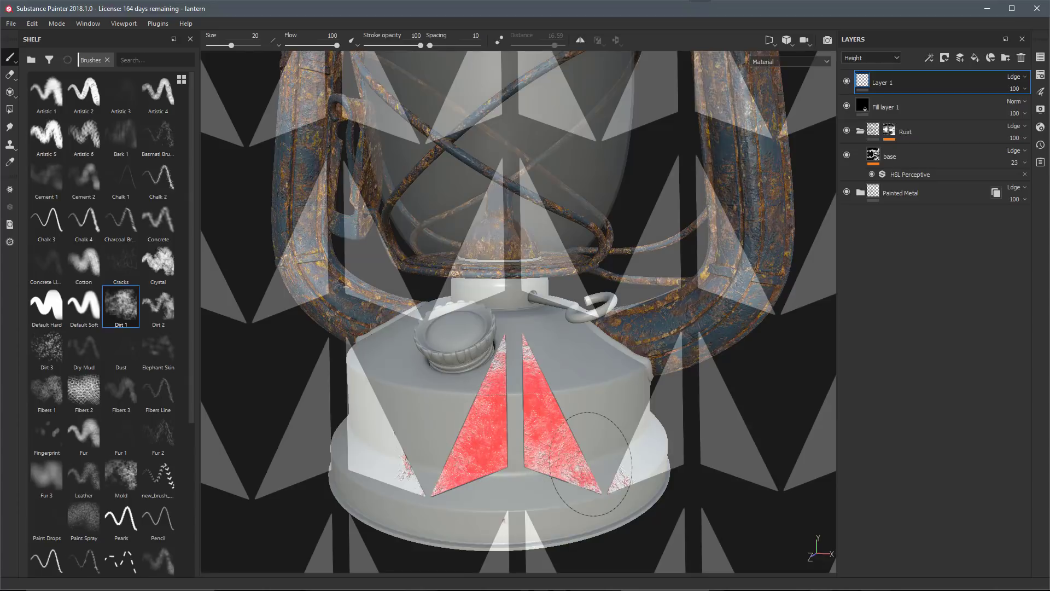
- Open the viewport display settings, then move and rotate the stencil so an arrow covers the unpainted side of the base
left_click(1040, 111)
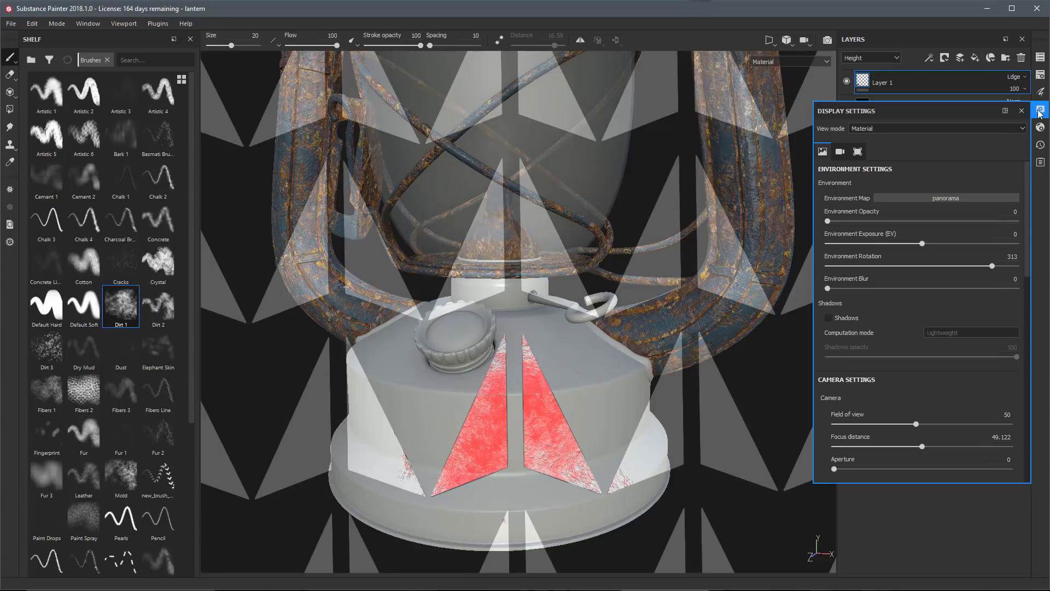
left_click(859, 152)
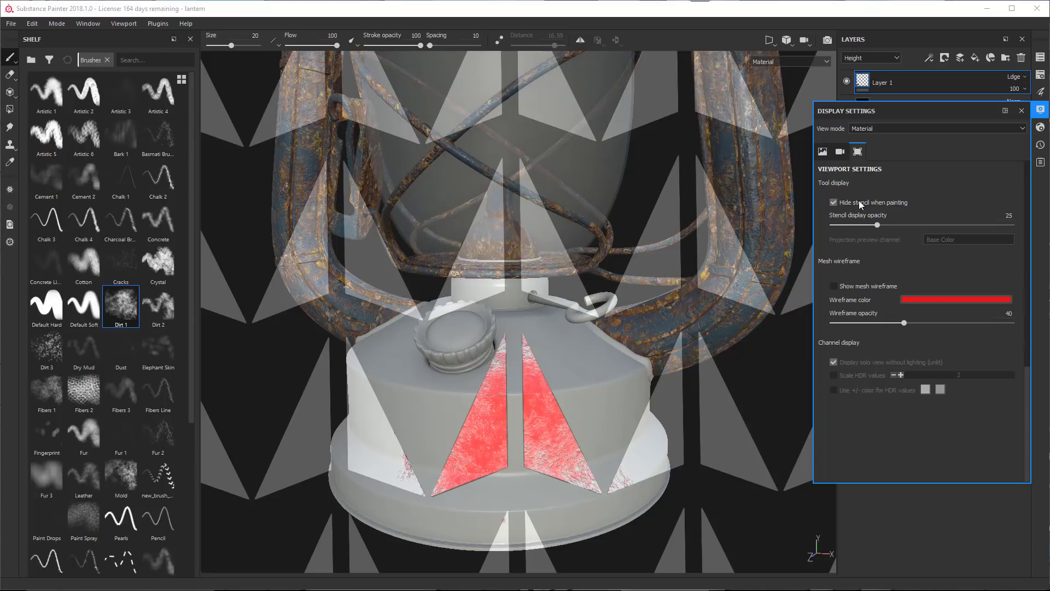
mouse_move(510, 447)
left_mouse_down("alt")
mouse_move(472, 434)
mouse_move(492, 356)
mouse_move(481, 376)
mouse_move(375, 427)
mouse_move(463, 375)
left_mouse_up("alt")
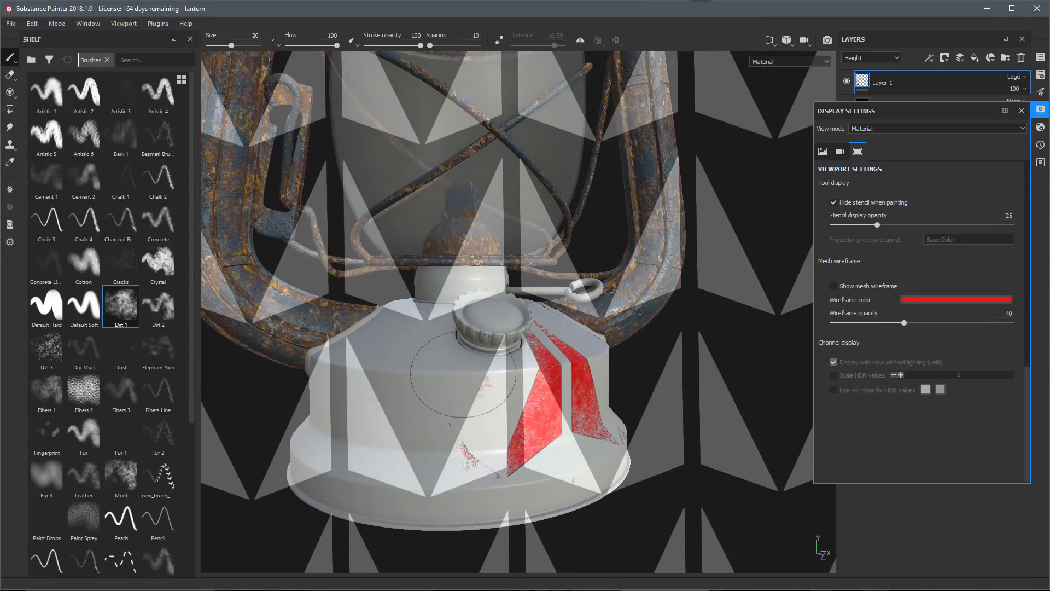
key("s")
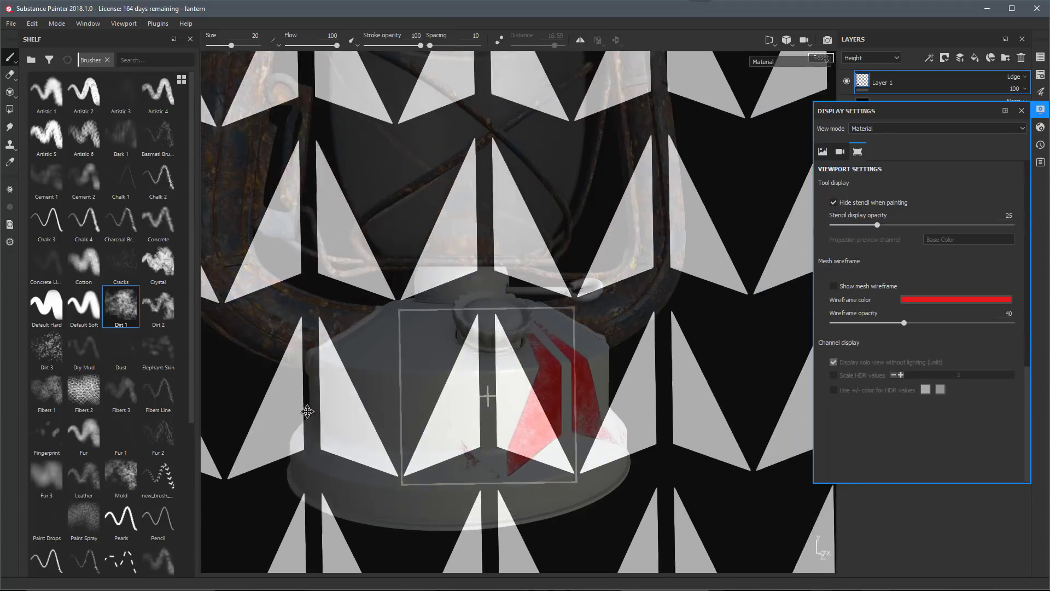
middle_click_drag(308, 411, 245, 426)
left_click_drag(414, 427, 449, 432)
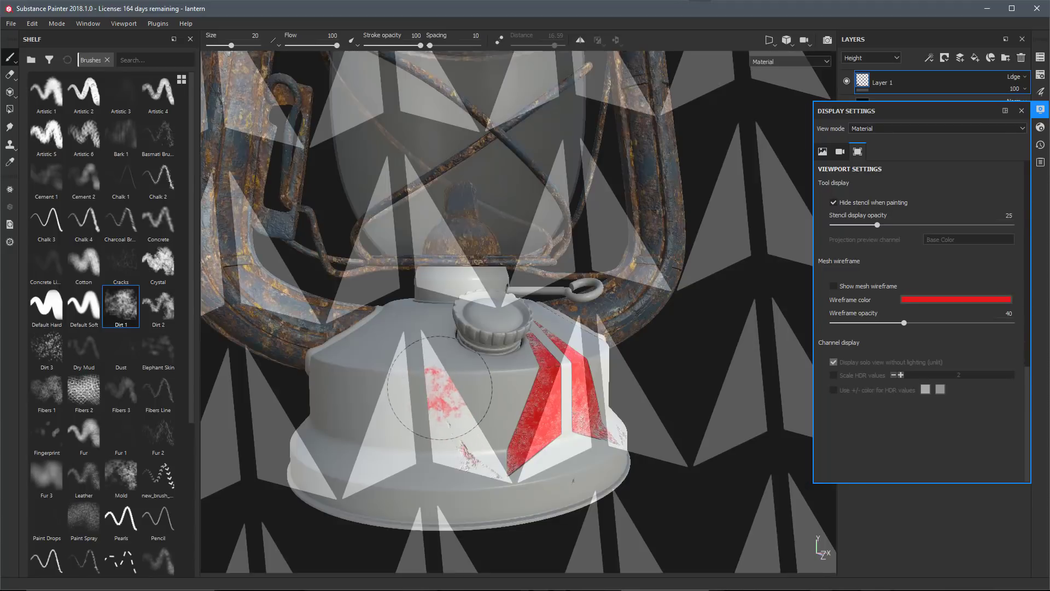
- Turn off hiding the stencil when painting, comparing both states with red trial strokes through the arrow and undoing them
mouse_move(440, 387)
left_mouse_down()
mouse_move(469, 386)
mouse_move(386, 445)
mouse_move(404, 459)
left_mouse_up()
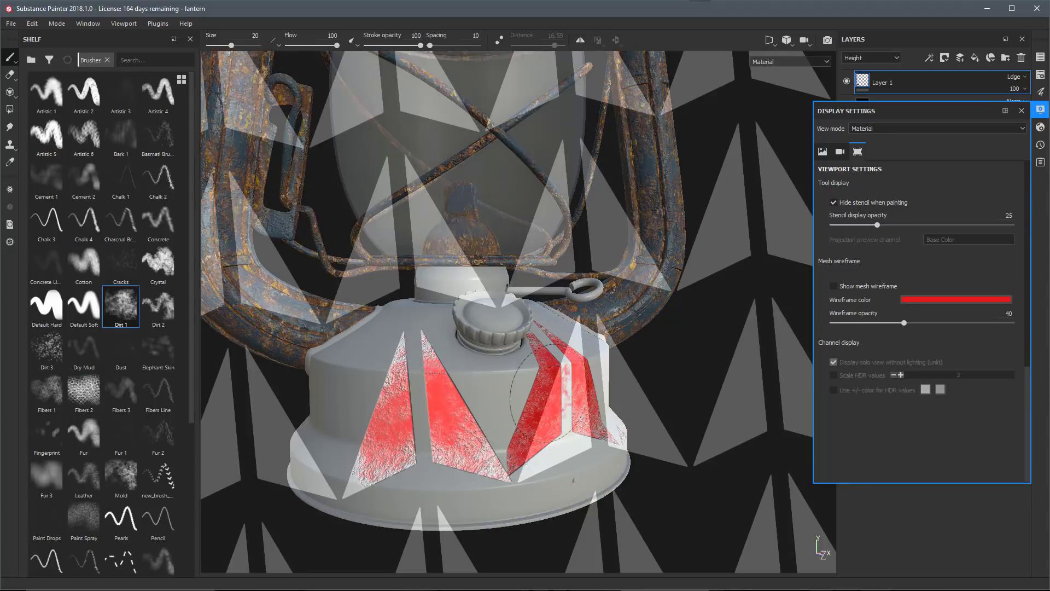
key("ctrl+z")
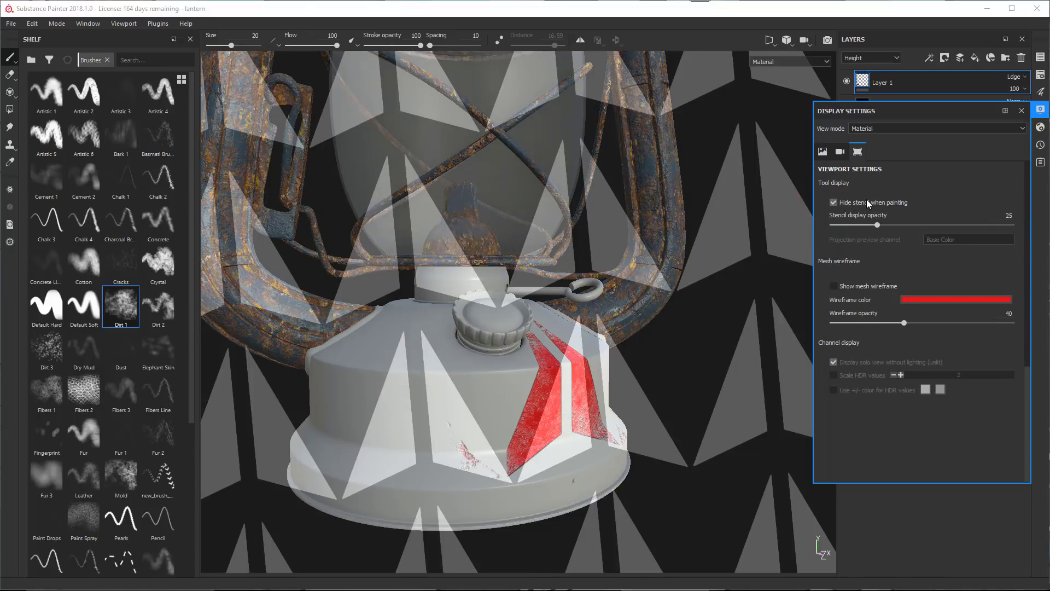
mouse_move(460, 393)
left_mouse_down()
mouse_move(492, 383)
mouse_move(449, 416)
mouse_move(438, 448)
mouse_move(487, 465)
mouse_move(405, 449)
mouse_move(383, 416)
mouse_move(498, 429)
left_mouse_up()
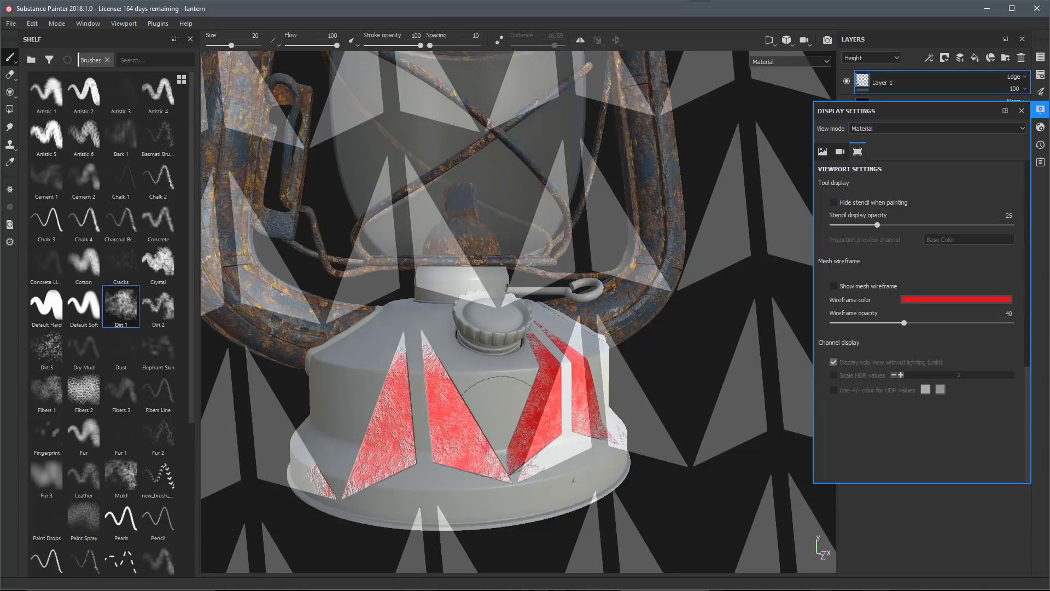
key("ctrl+z")
key("ctrl+z")
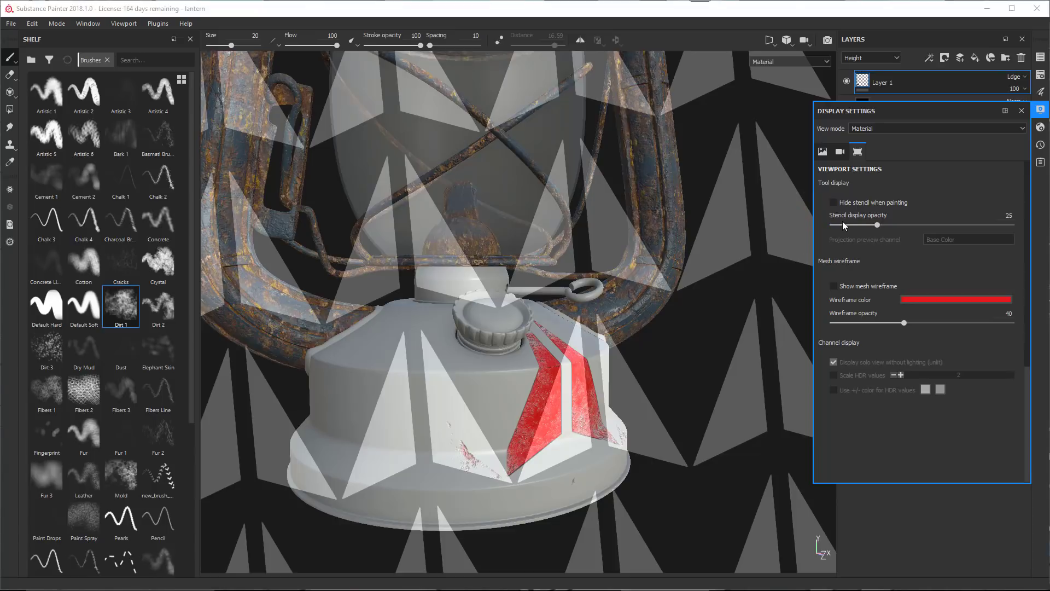
- Set the stencil display opacity to 6 and paint a red stroke through the stencil along the lower side of the base
mouse_move(844, 225)
left_mouse_down()
mouse_move(900, 225)
mouse_move(847, 228)
left_mouse_up()
left_click(482, 430)
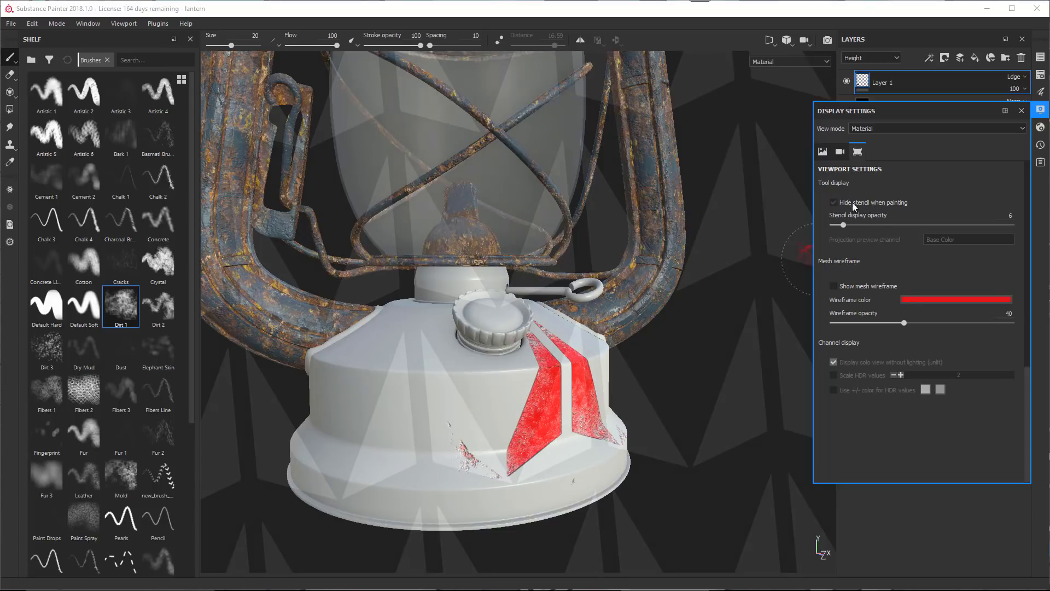
left_click(853, 207)
mouse_move(533, 432)
left_mouse_down()
mouse_move(501, 445)
mouse_move(492, 427)
mouse_move(503, 443)
mouse_move(492, 457)
mouse_move(481, 454)
mouse_move(498, 438)
mouse_move(440, 459)
left_mouse_up()
- Rotate the stencil so its arrows point sideways and paint red through it on the base below the cap
key("s")
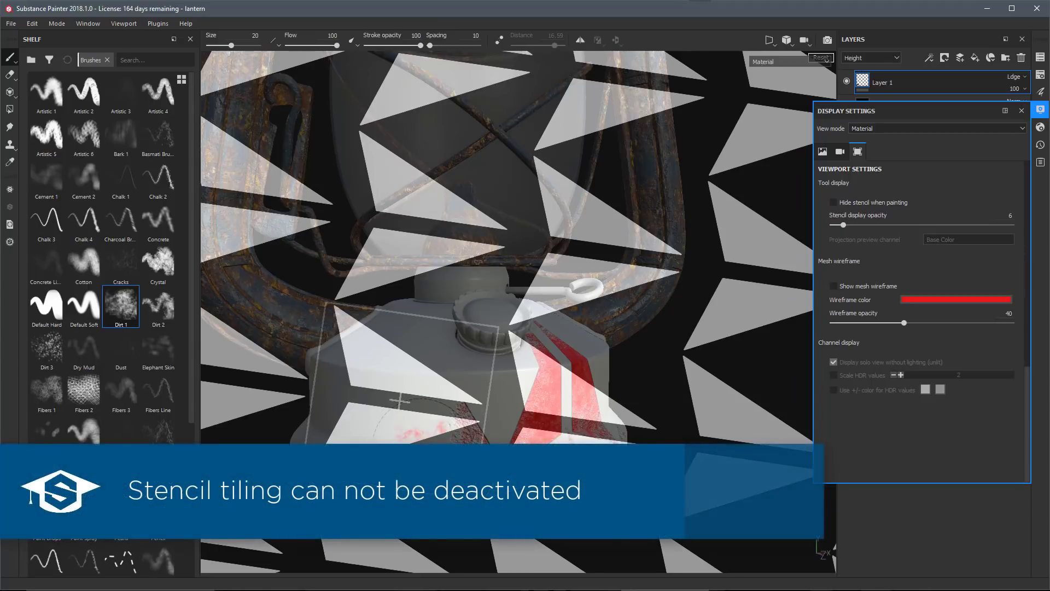
left_click_drag(411, 435, 421, 455)
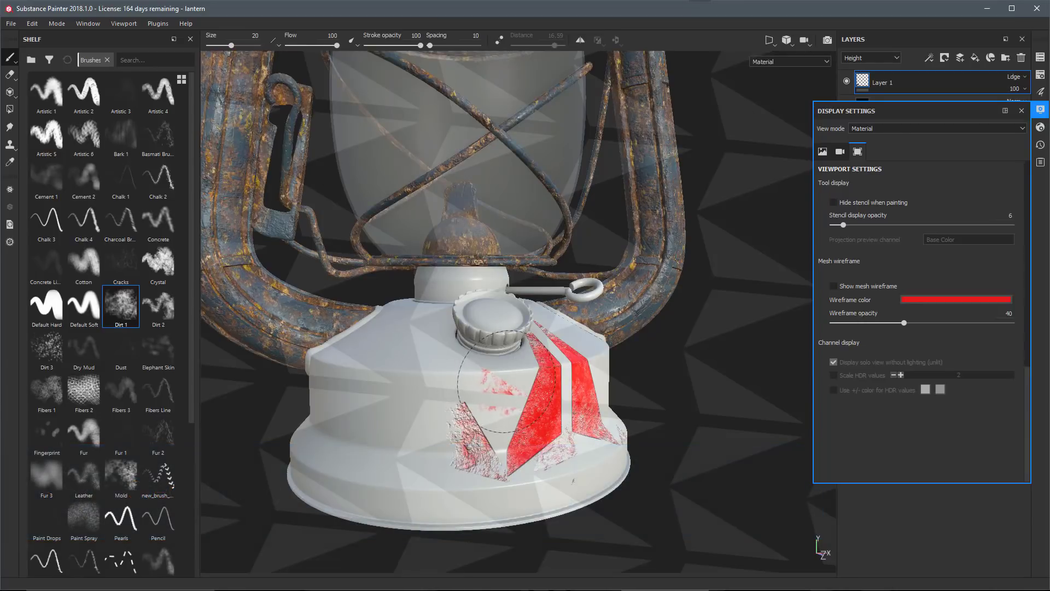
mouse_move(487, 374)
left_mouse_down()
mouse_move(421, 352)
mouse_move(476, 394)
mouse_move(419, 435)
mouse_move(492, 405)
left_mouse_up()
- Open the brush settings showing the stencil's parameters
right_click(590, 385)
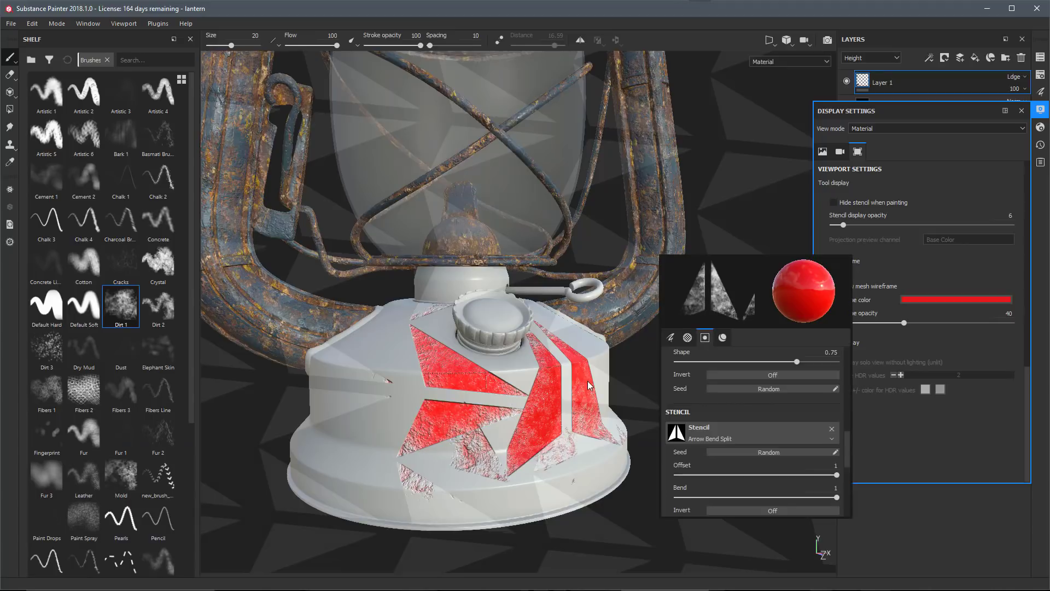